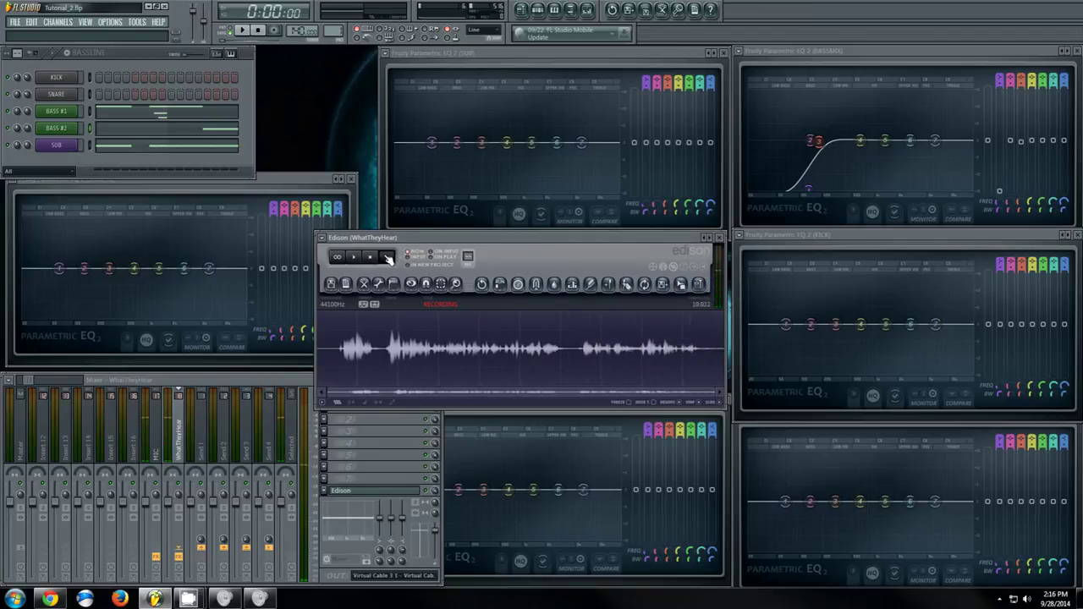
# Start recording in Edison and open the playlist with the kick, snare and bassline clips.
pyautogui.click(387, 258)
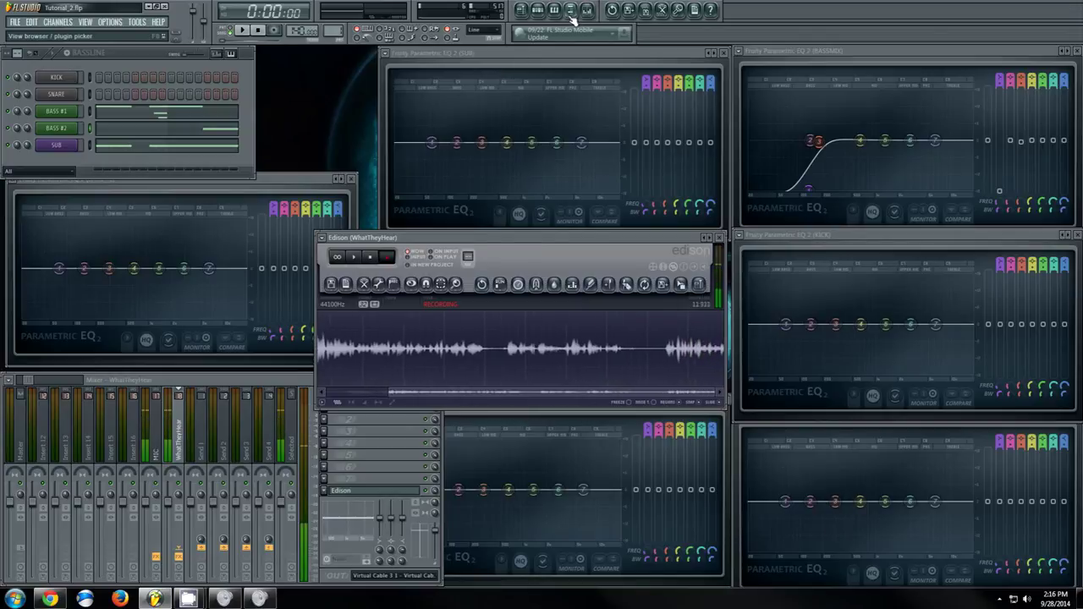
pyautogui.click(134, 54)
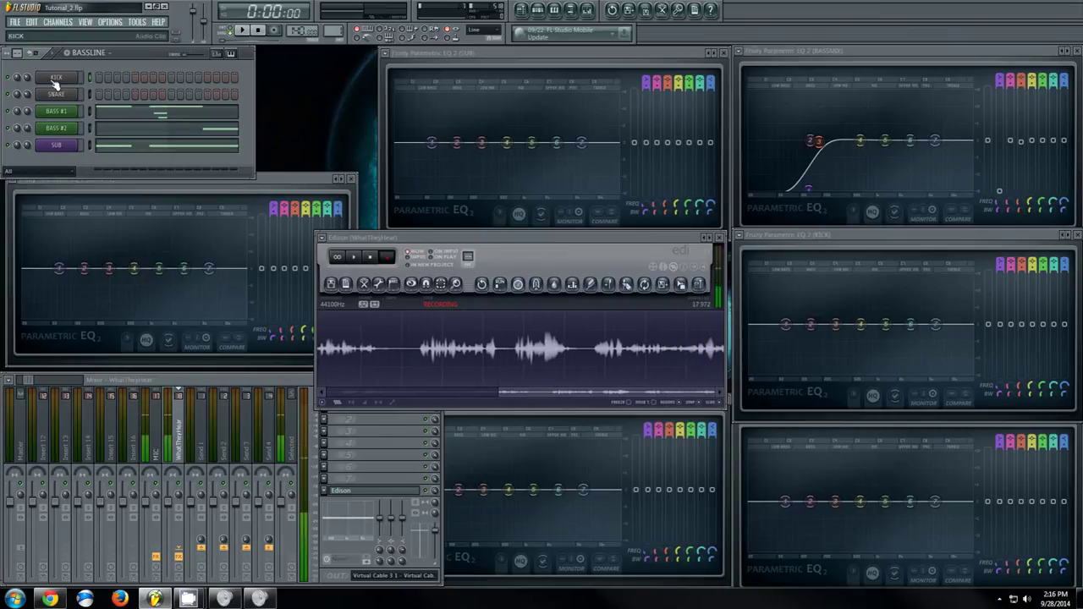
pyautogui.press('F5')
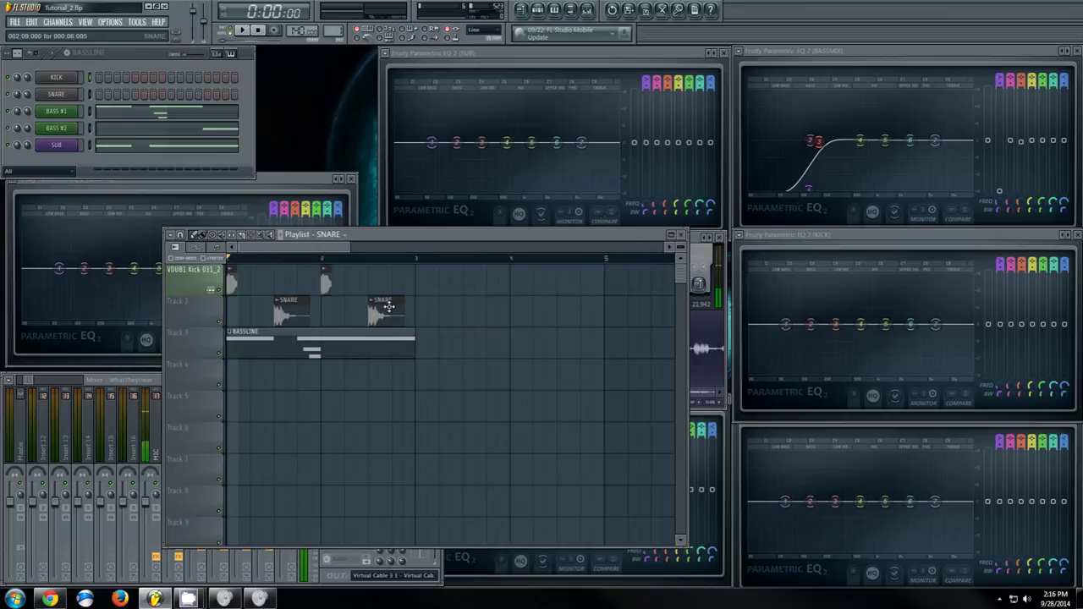
# Play the arrangement through its first bars and stop playback.
pyautogui.click(243, 31)
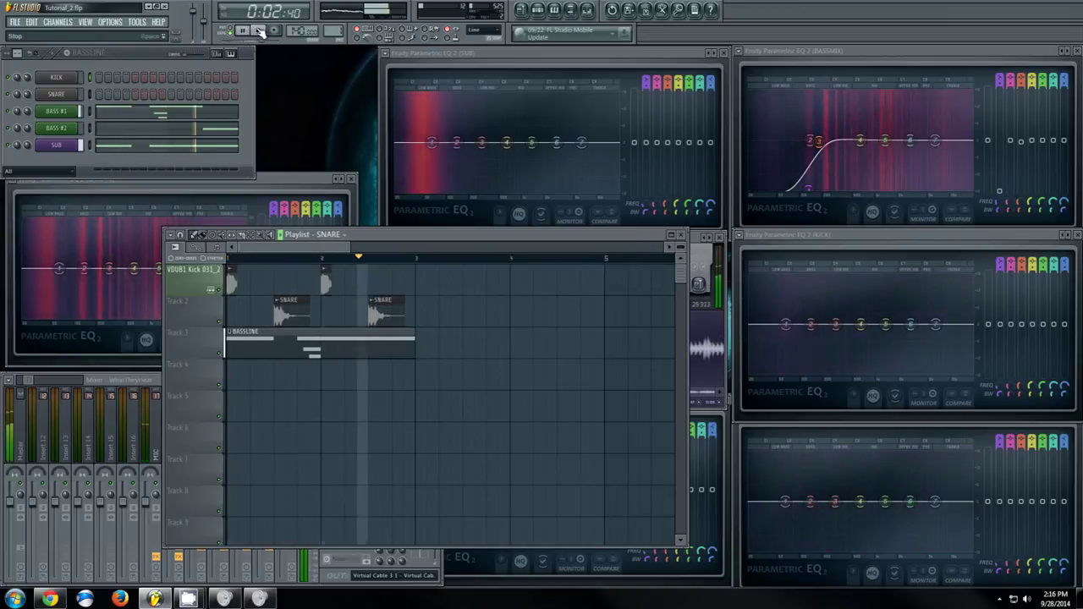
pyautogui.click(259, 31)
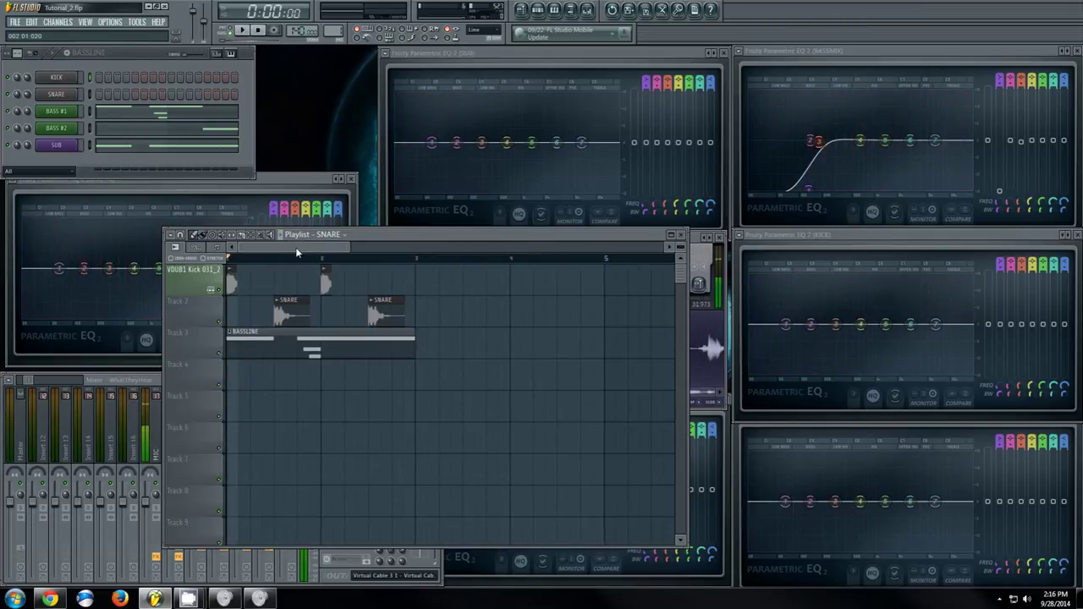
# Bring the kick, snare, sub and Bass #2 equalizer windows to the front.
pyautogui.click(852, 234)
pyautogui.click(734, 429)
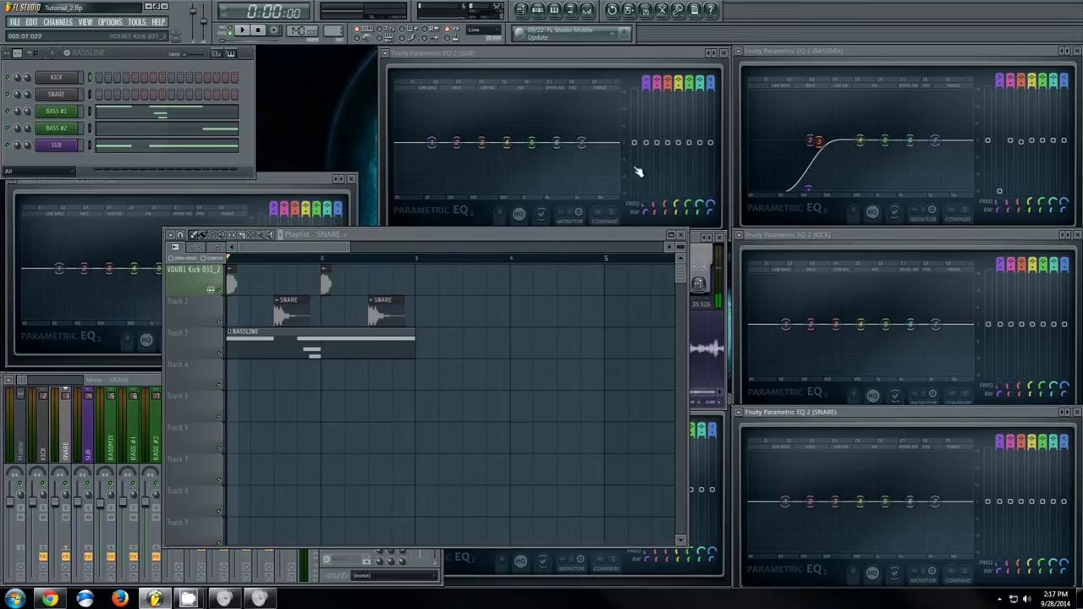
pyautogui.click(599, 52)
pyautogui.click(722, 421)
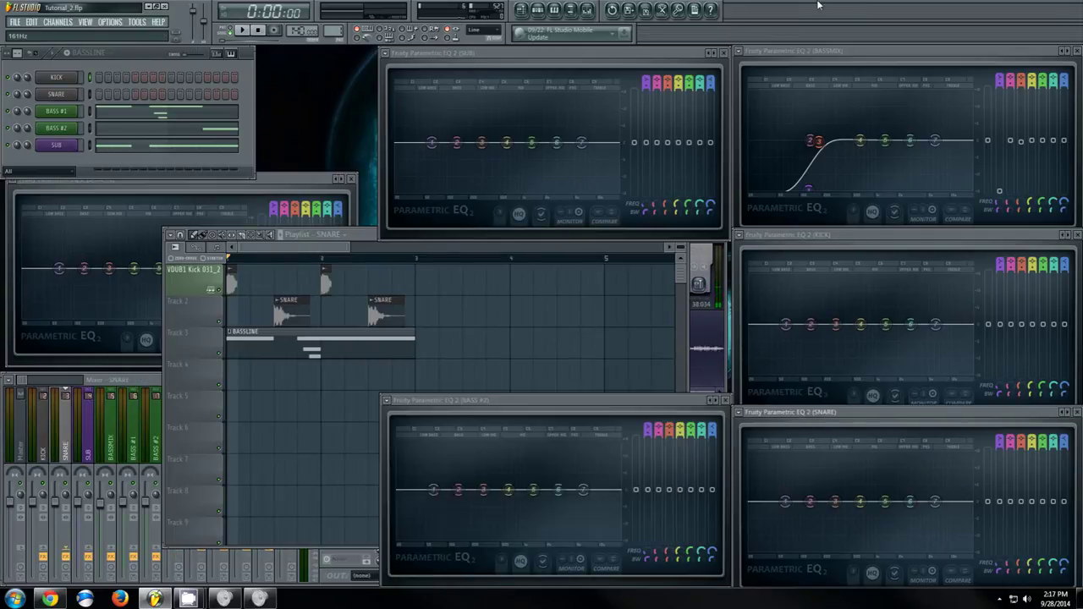
# Reset bands 1 and 3 of the BASSMIX Parametric EQ 2 and audition the loop briefly.
pyautogui.click(849, 52)
pyautogui.rightClick(809, 188)
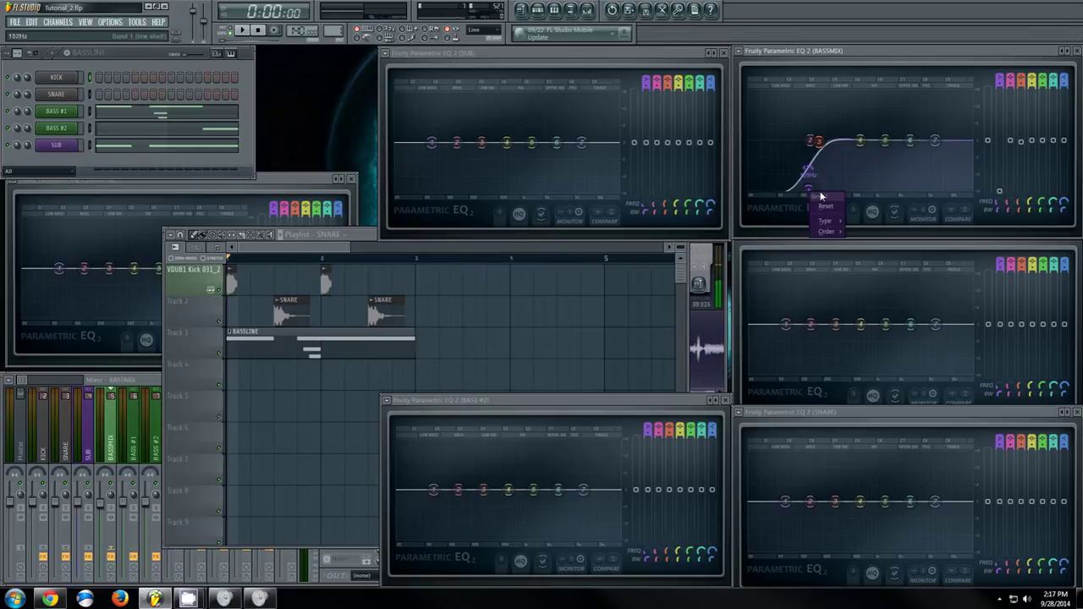
pyautogui.click(834, 203)
pyautogui.rightClick(818, 141)
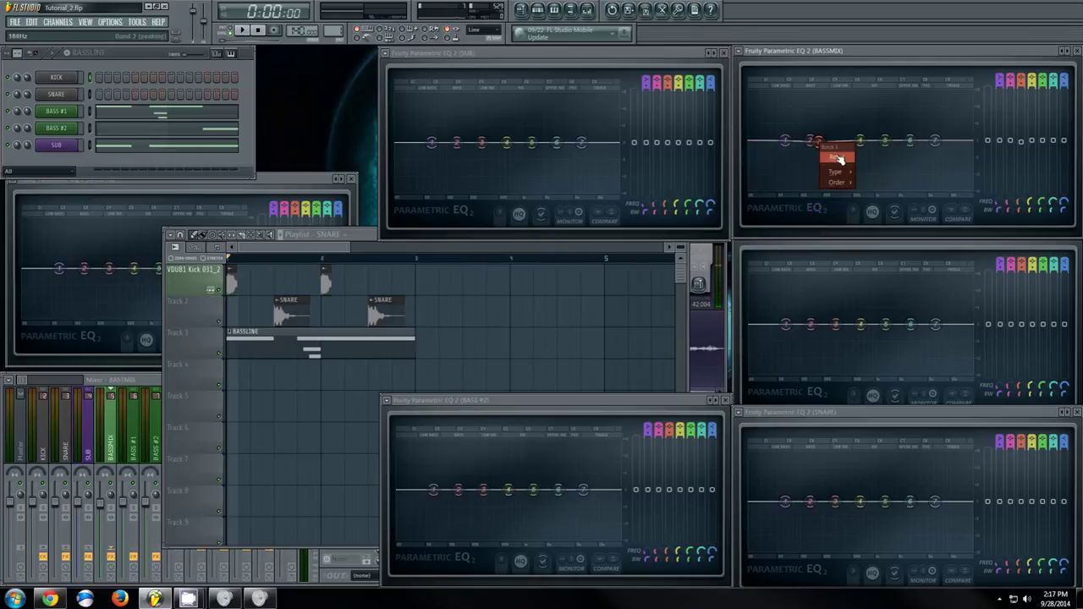
pyautogui.click(836, 157)
pyautogui.click(244, 30)
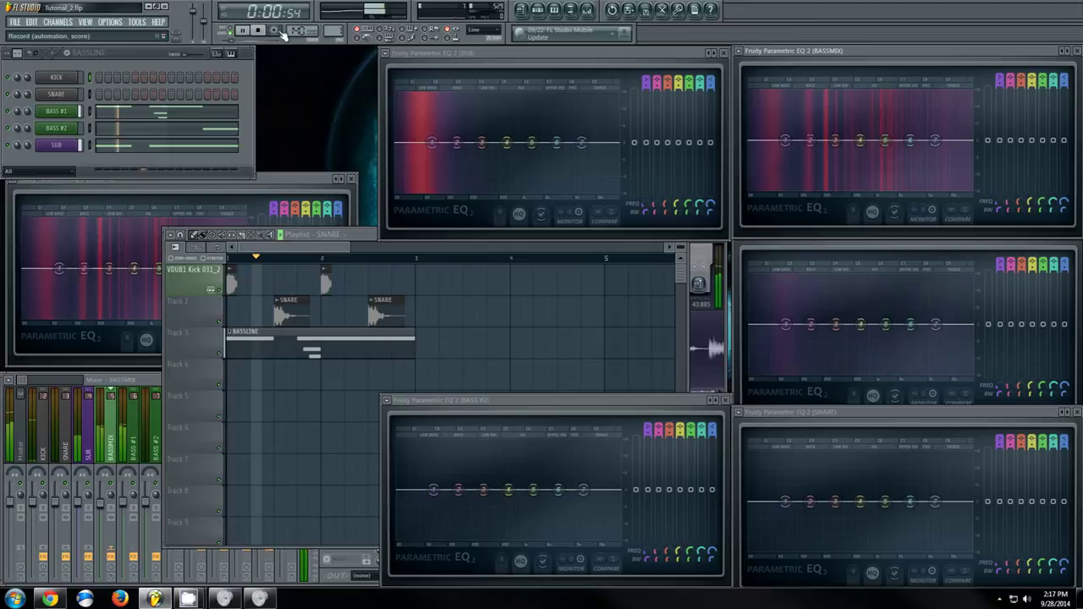
pyautogui.click(259, 30)
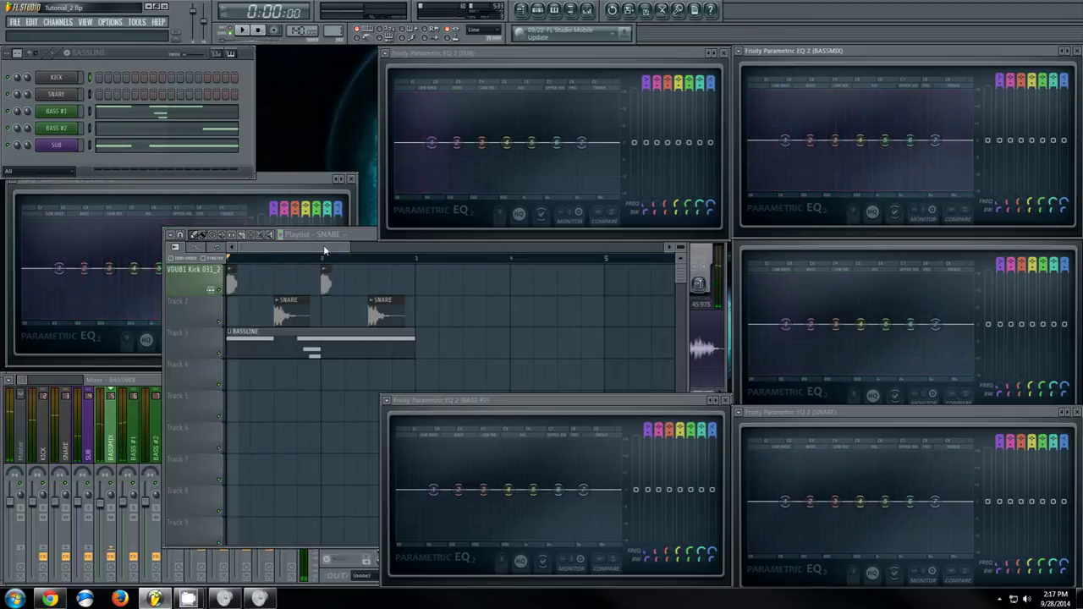
# Open the sample browser and collapse the Vengeance Essential Dubstep Vol.1 folder.
pyautogui.click(569, 11)
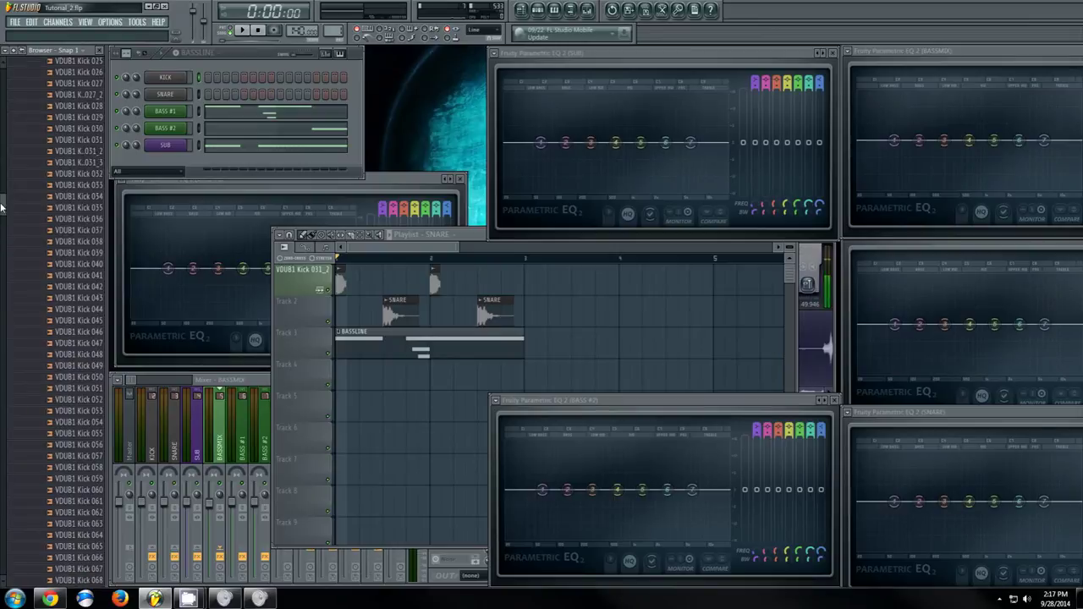
pyautogui.scroll(10, 66, 400)
pyautogui.scroll(-7, 67, 398)
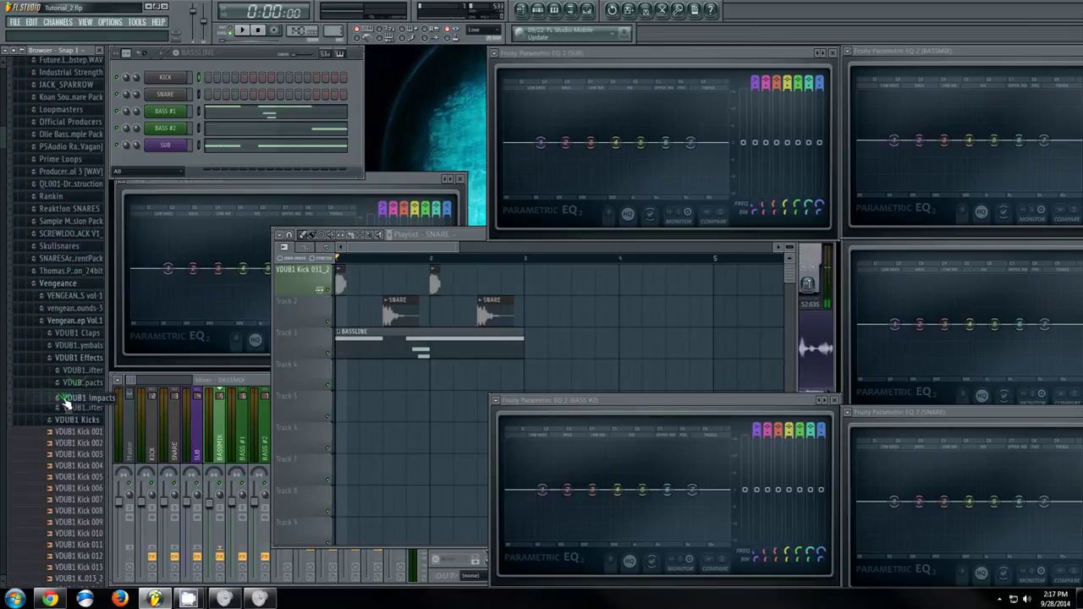
pyautogui.click(68, 393)
pyautogui.click(92, 297)
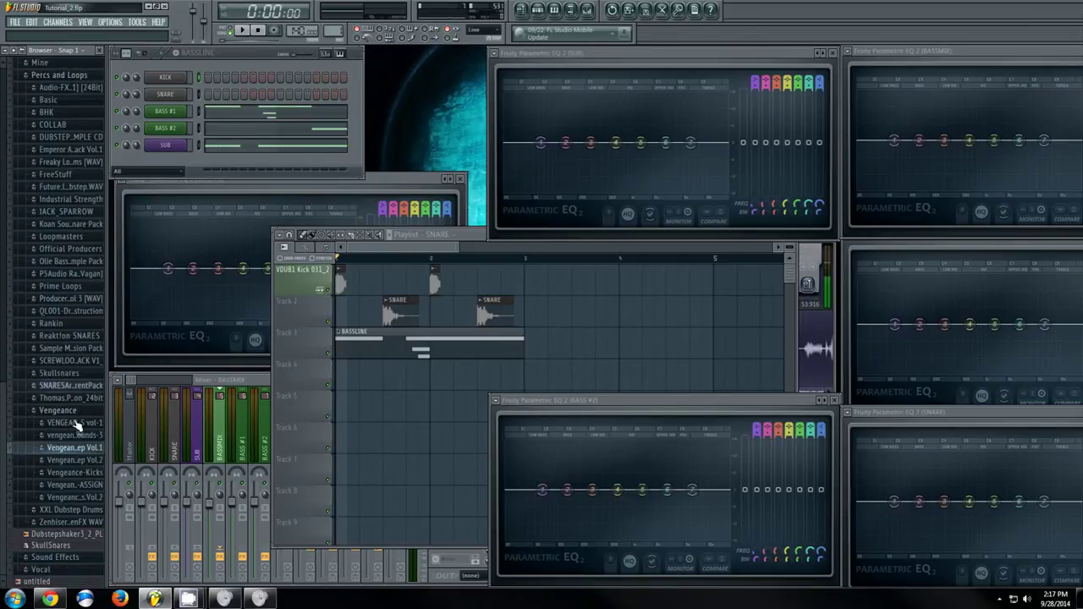
# Mute the kick, snare and sub channels and audition the bass channels on their own.
pyautogui.click(149, 447)
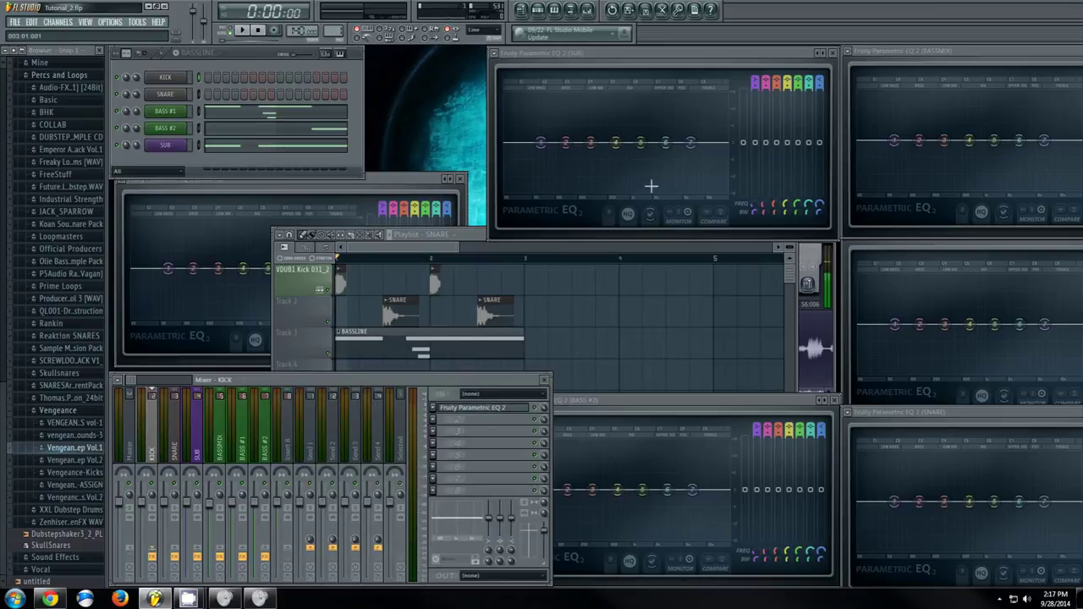
pyautogui.moveTo(938, 52); pyautogui.dragTo(935, 52)
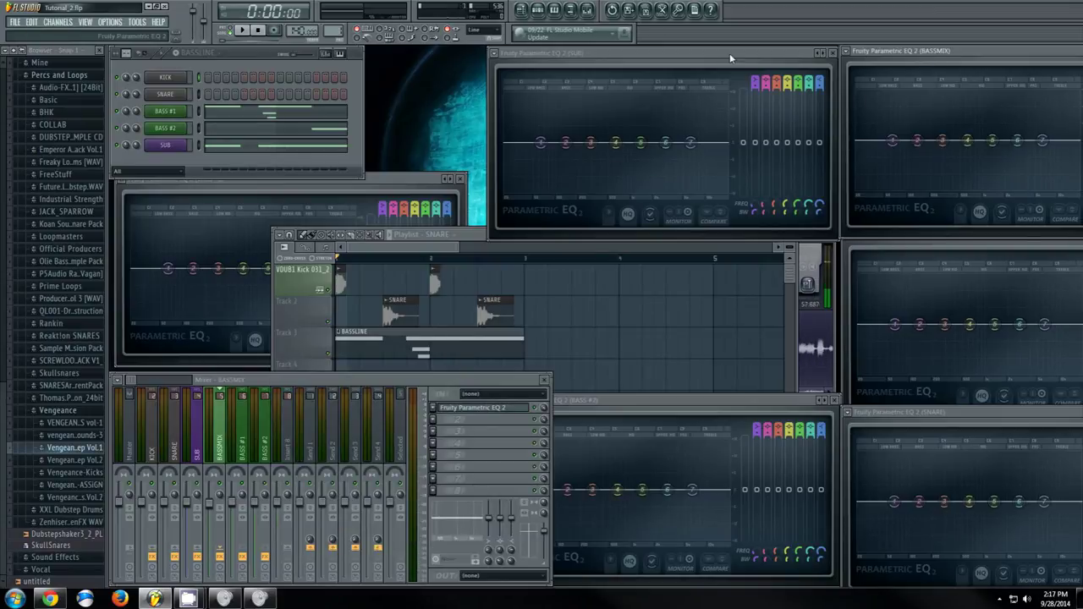
pyautogui.click(121, 95)
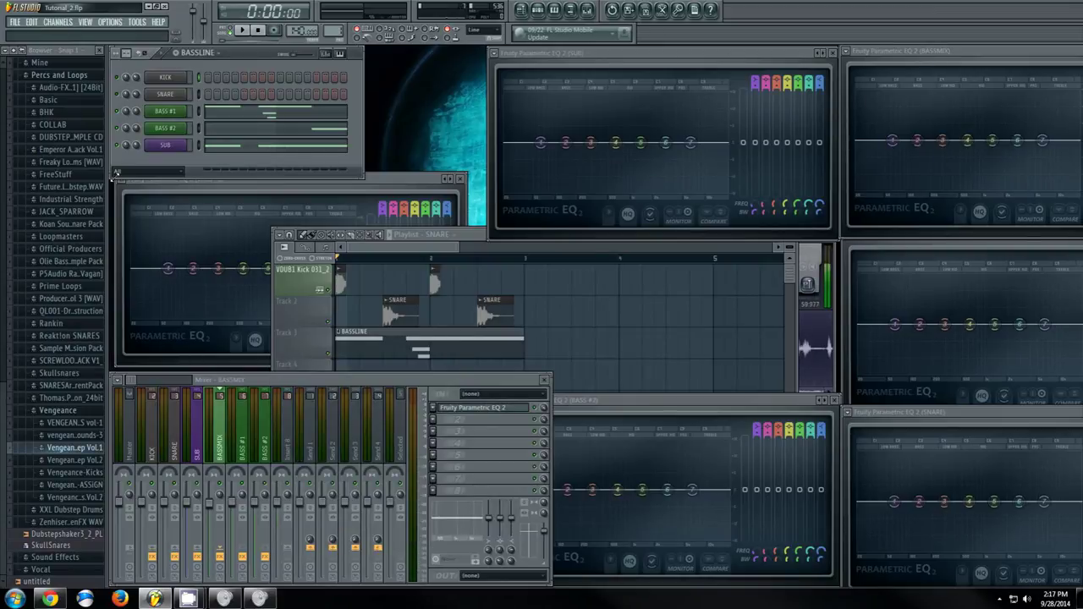
pyautogui.click(242, 30)
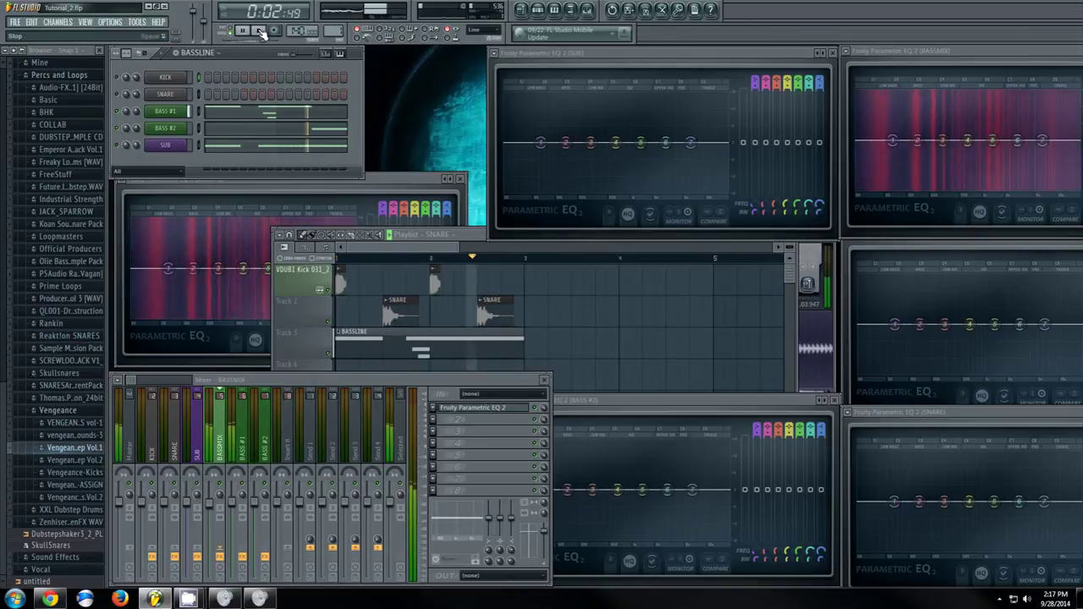
pyautogui.click(259, 30)
# Expand the VDUB1 Kicks folder inside Vengeance Essential Dubstep Vol.1 and widen the browser to show the full sample names.
pyautogui.click(67, 448)
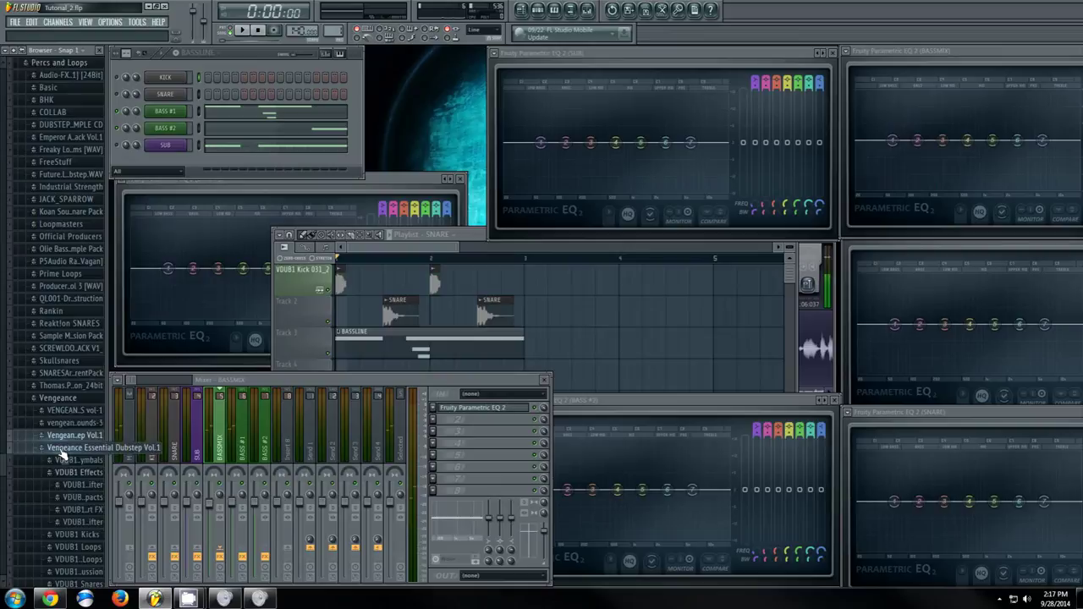
pyautogui.click(81, 410)
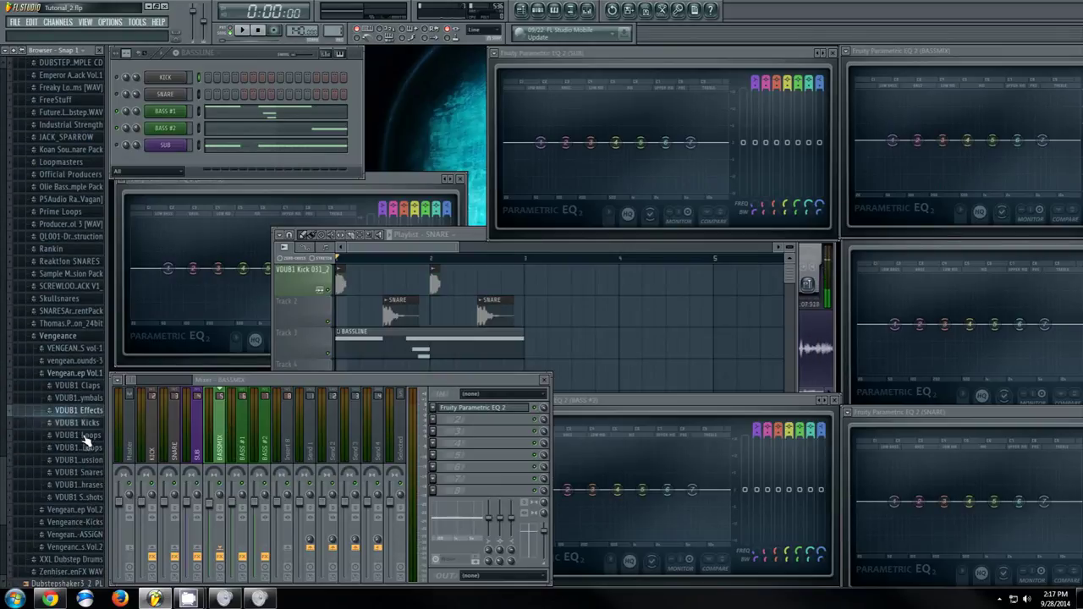
pyautogui.click(94, 423)
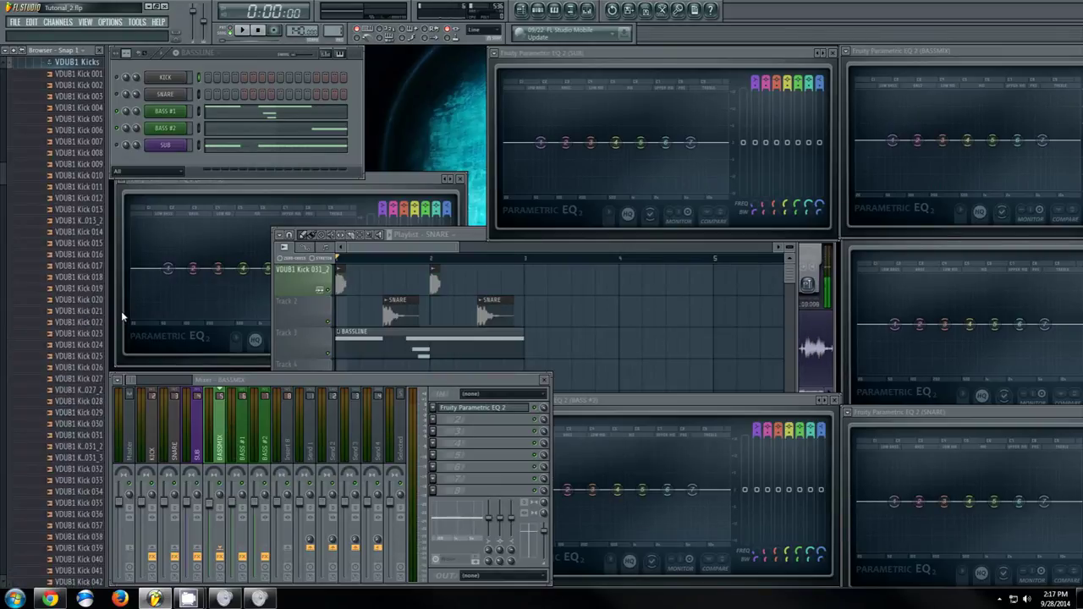
pyautogui.moveTo(107, 315); pyautogui.dragTo(128, 295)
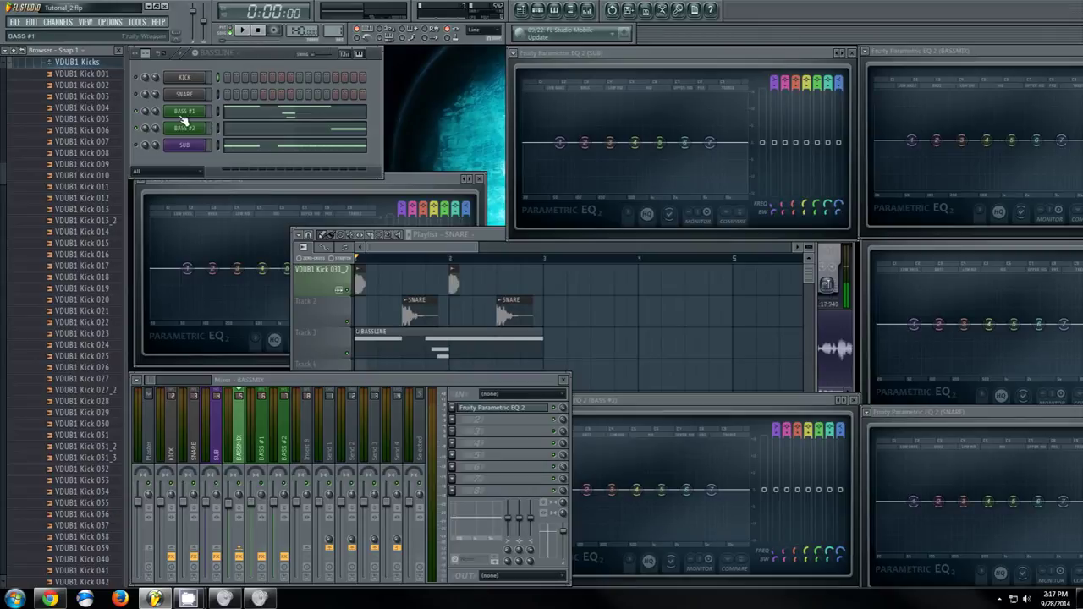
# Preview VDUB1 Kick 022 and 024 over the playing bassline and adjust the preview volume on mixer Insert 99.
pyautogui.click(243, 31)
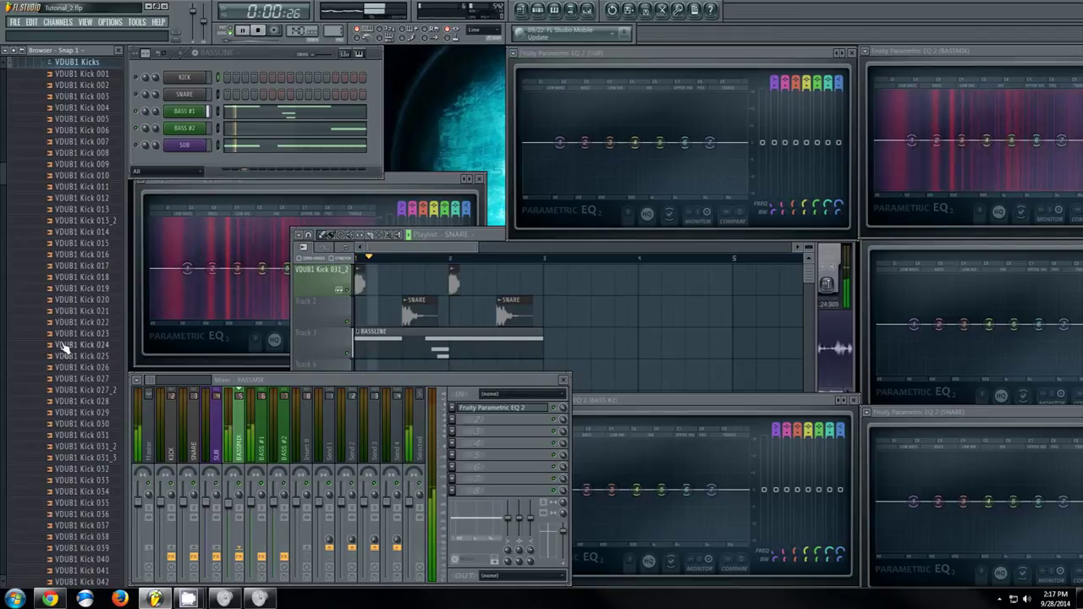
pyautogui.click(91, 324)
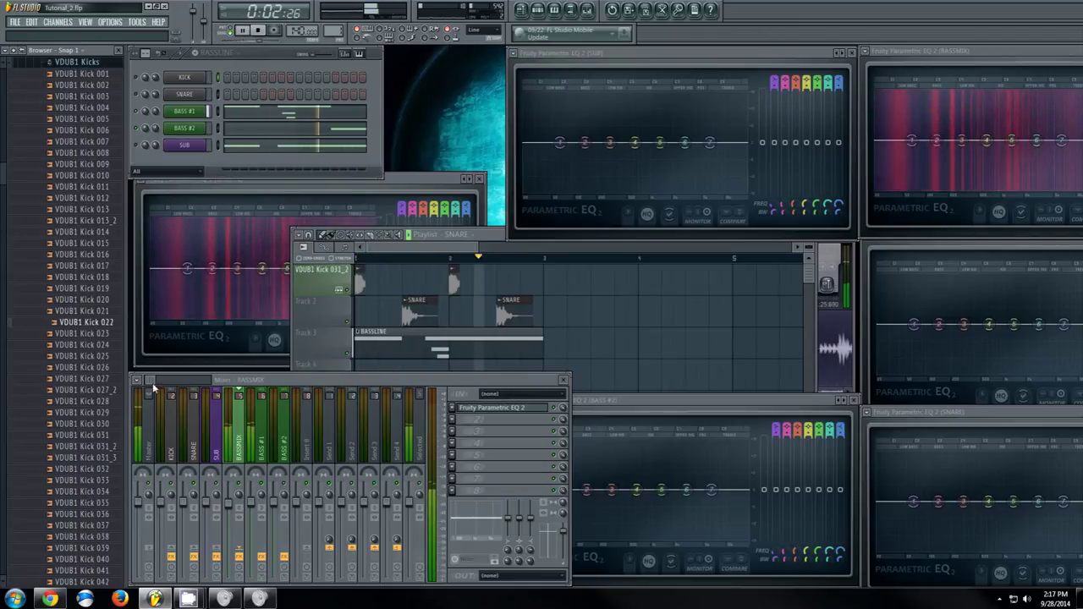
pyautogui.moveTo(151, 380); pyautogui.dragTo(212, 380)
pyautogui.moveTo(298, 501); pyautogui.dragTo(300, 565)
pyautogui.click(78, 345)
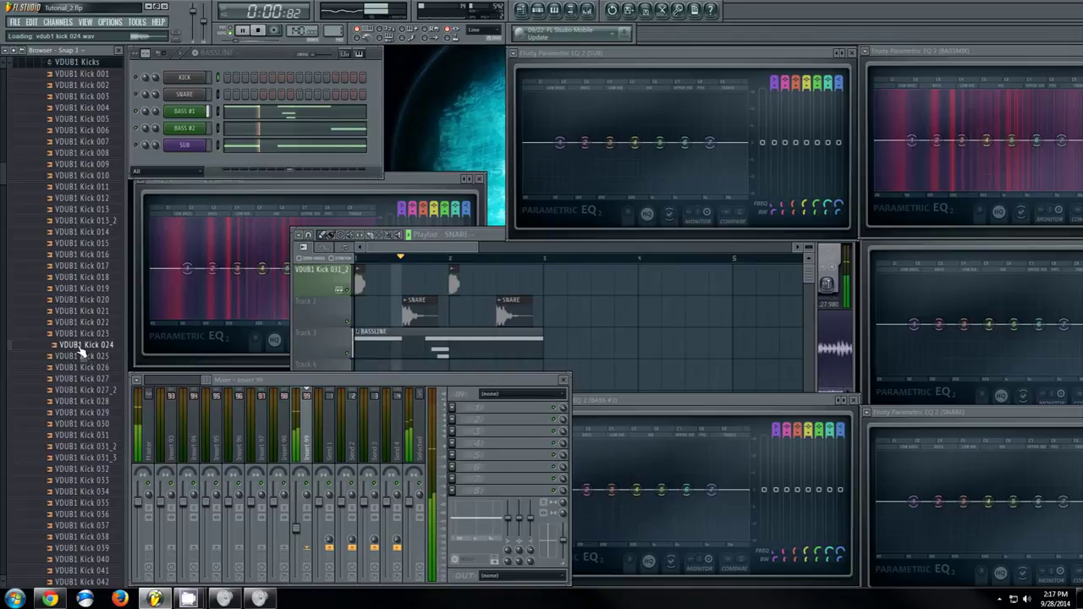
pyautogui.moveTo(296, 523); pyautogui.dragTo(300, 496)
# Audition further VDUB1 kick samples between 011 and 036 against the playing bassline.
pyautogui.click(95, 404)
pyautogui.click(95, 424)
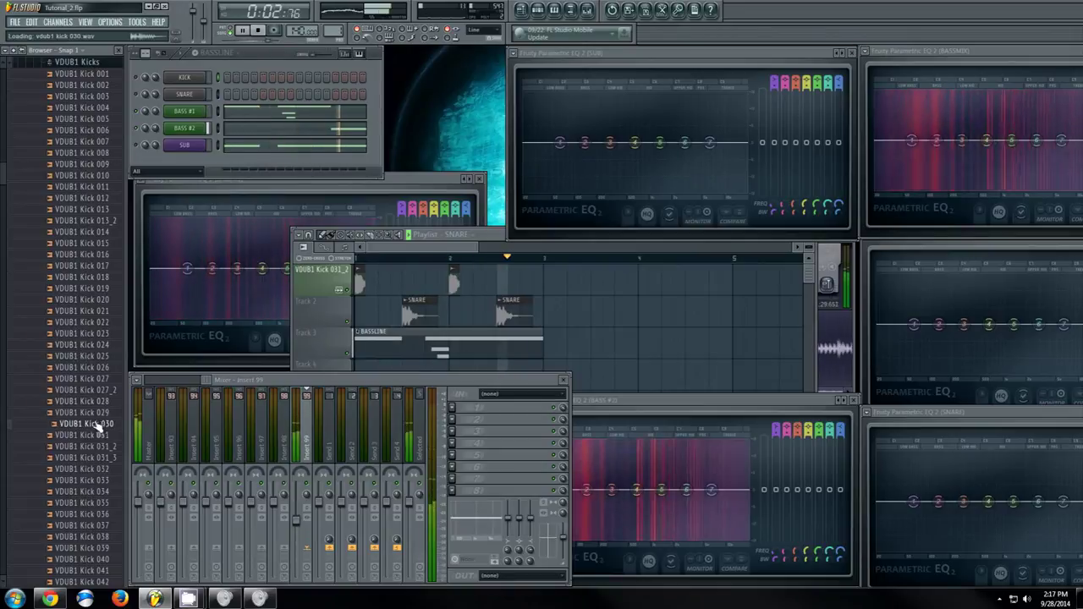
pyautogui.click(96, 515)
pyautogui.click(99, 494)
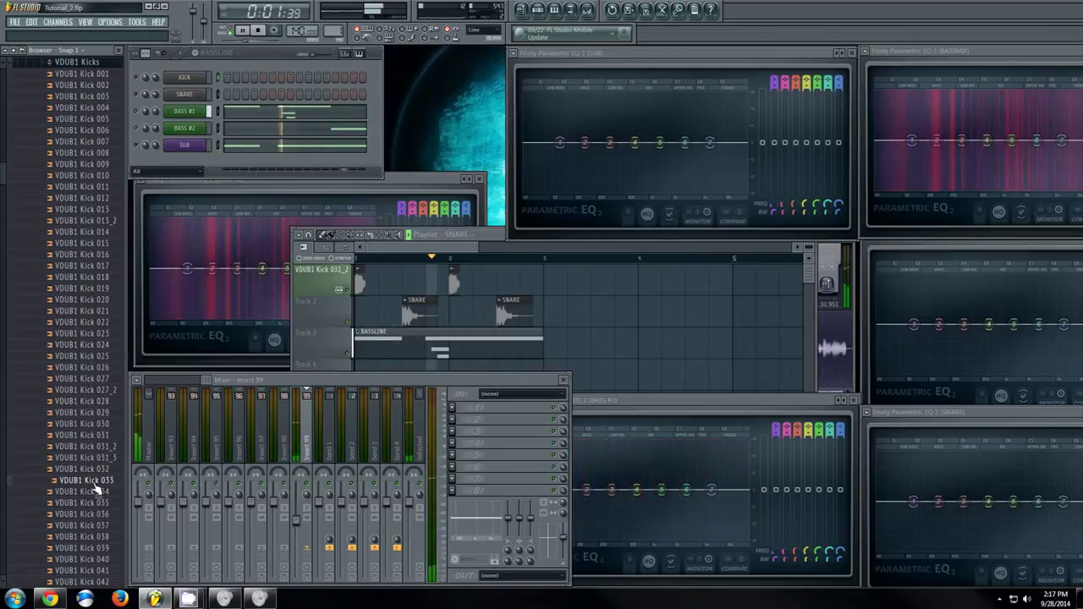
pyautogui.click(94, 276)
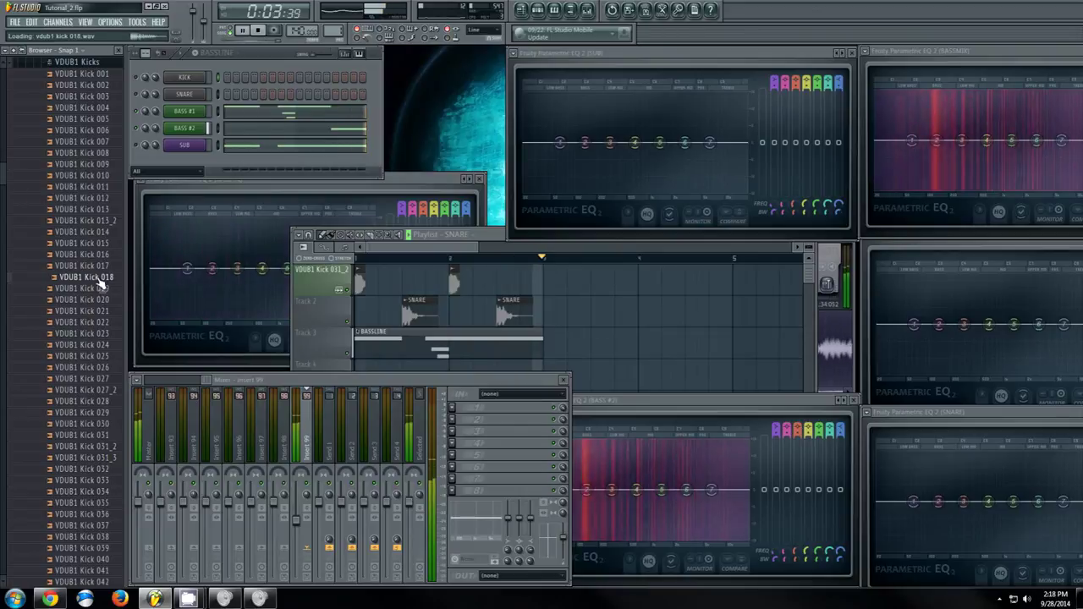
pyautogui.click(96, 254)
pyautogui.click(100, 243)
pyautogui.click(105, 231)
pyautogui.click(105, 221)
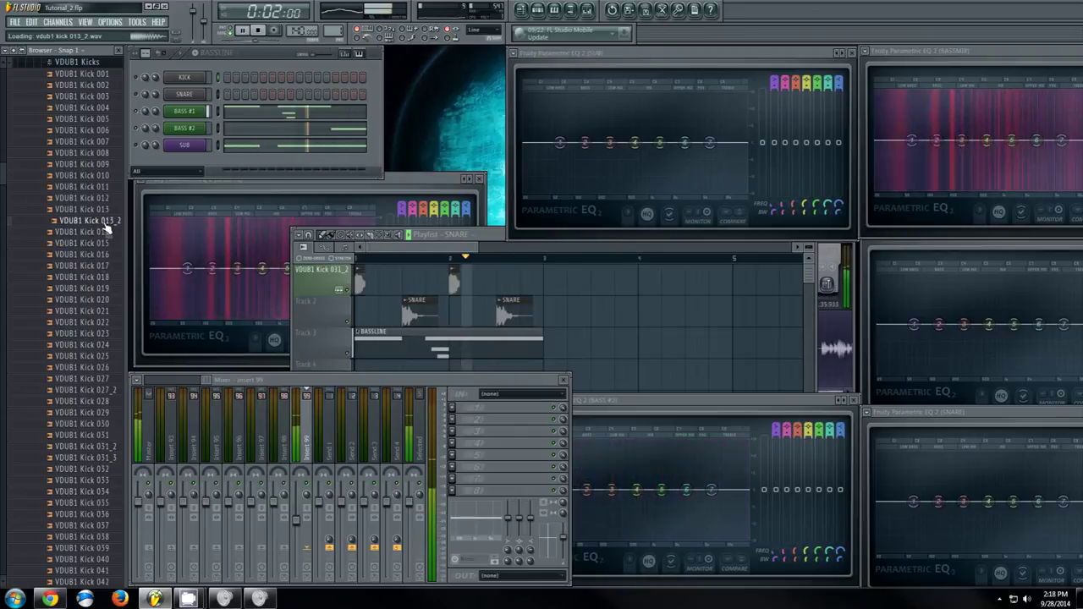
pyautogui.click(103, 209)
pyautogui.click(104, 198)
pyautogui.click(104, 186)
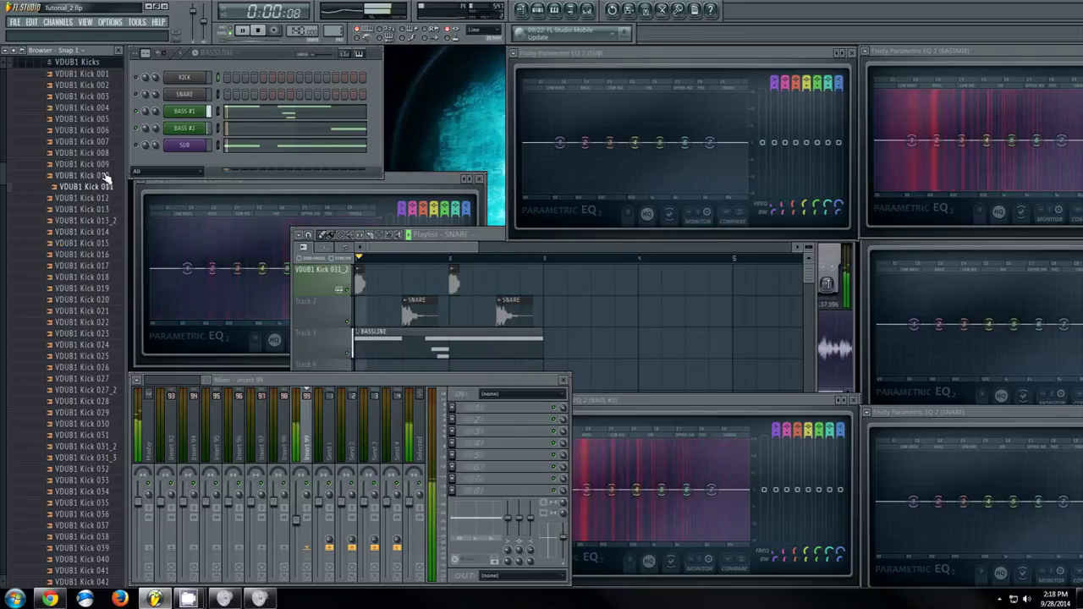
# Open the KICK channel's sample settings, then stop playback and unmute the muted channels.
pyautogui.click(188, 79)
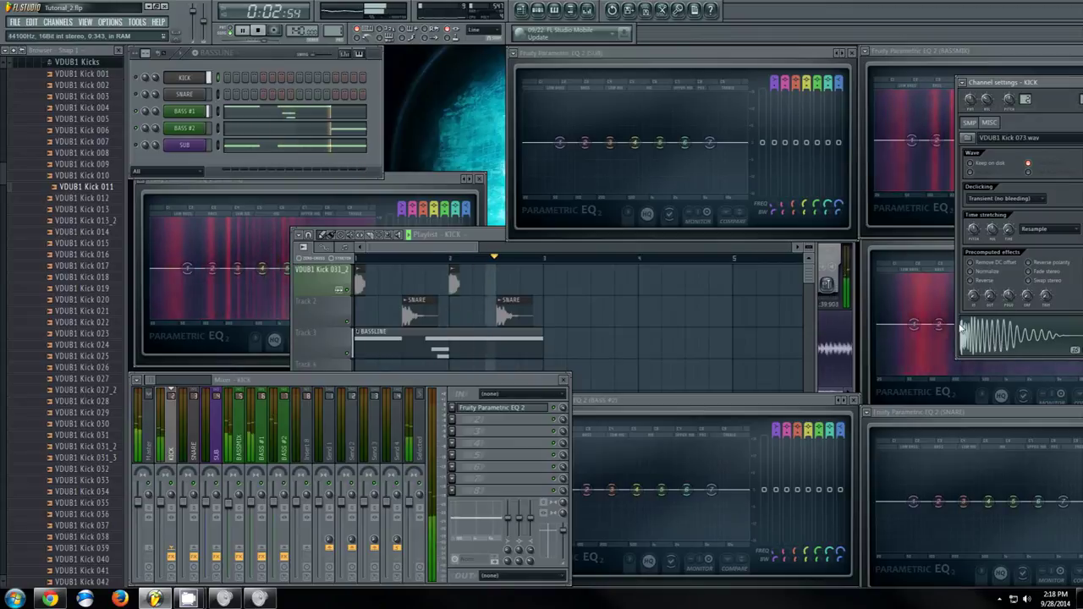
pyautogui.press('space')
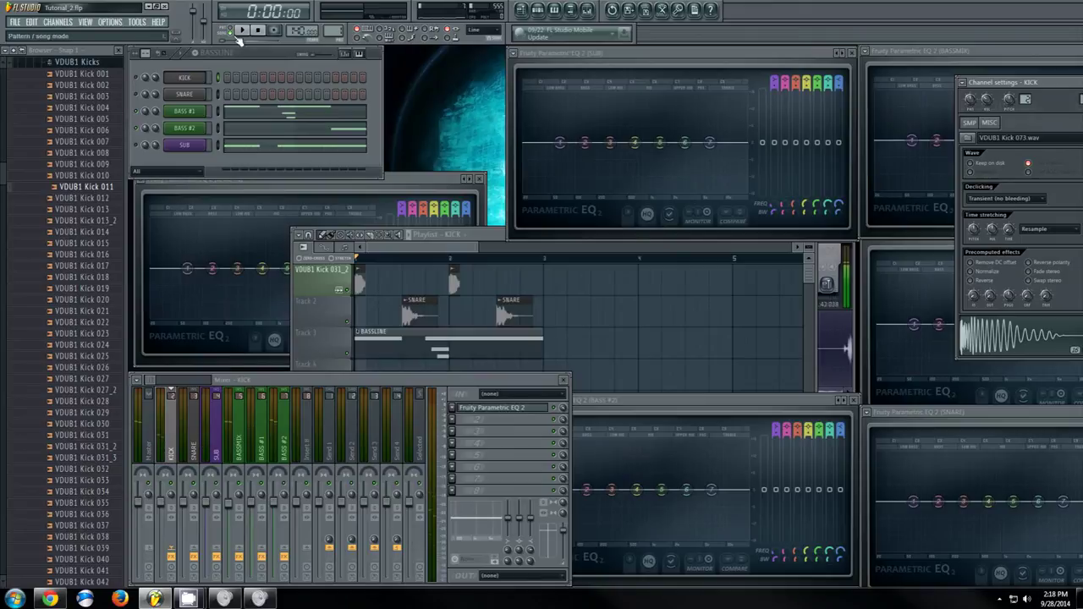
pyautogui.click(135, 92)
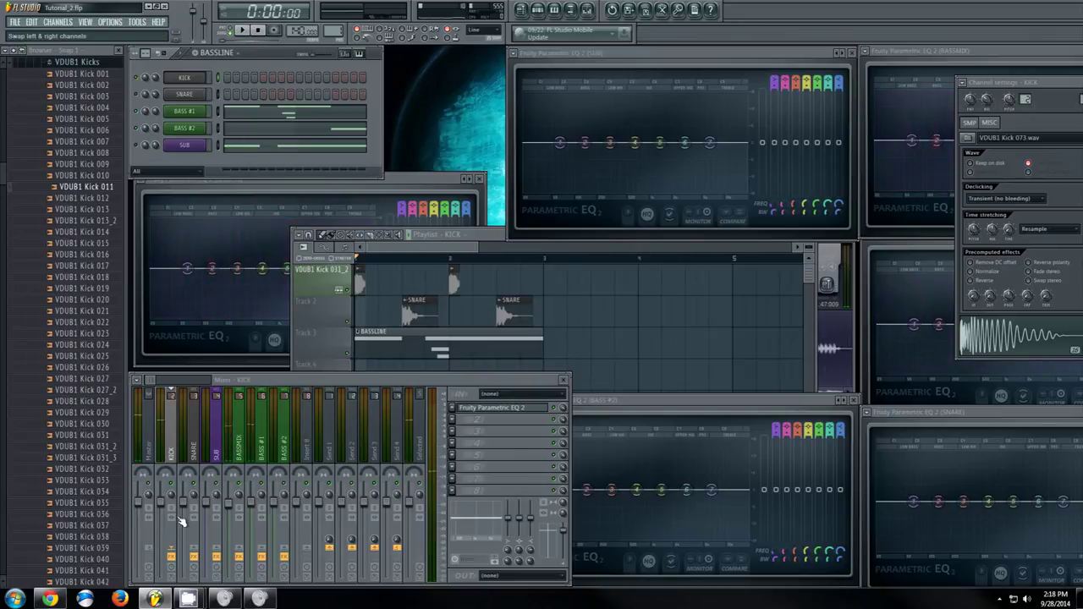
# Open the Fruity Parametric EQ 2 on the KICK mixer track and shift its window further into view.
pyautogui.click(168, 453)
pyautogui.click(525, 408)
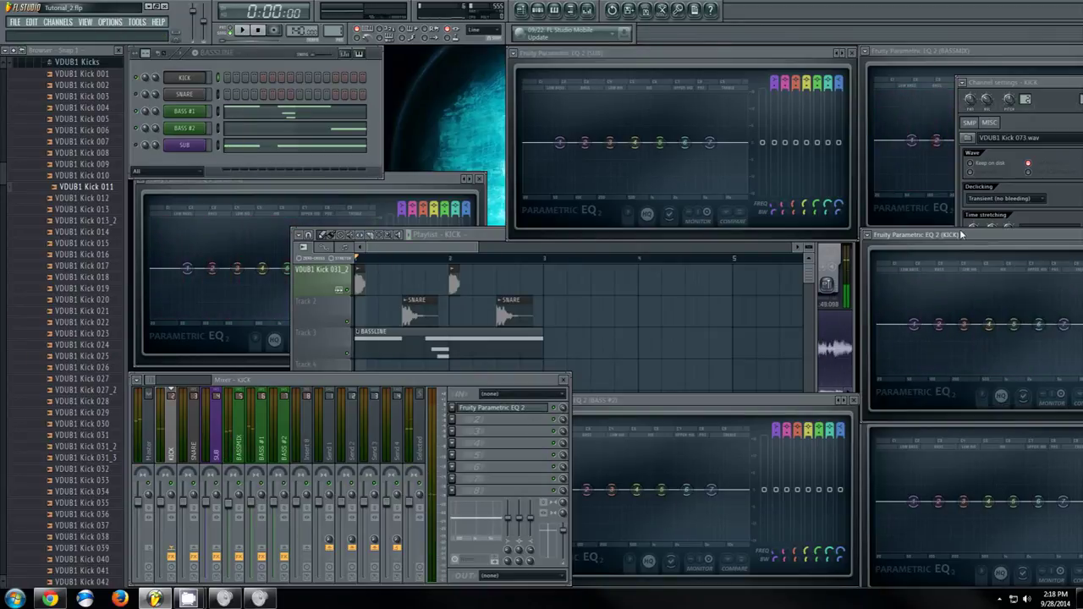
pyautogui.moveTo(959, 230); pyautogui.dragTo(929, 233)
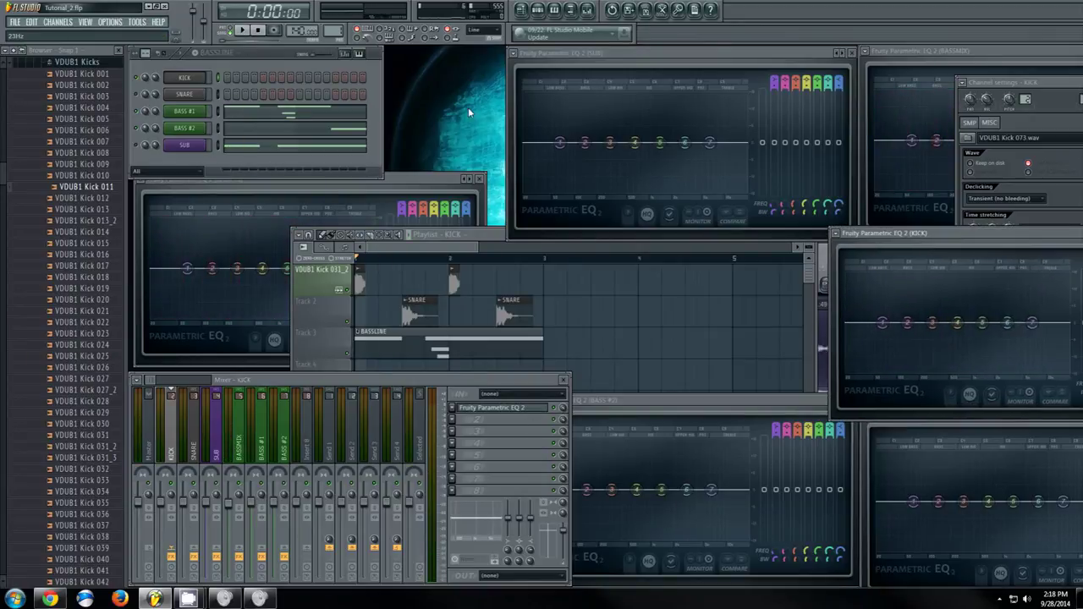
# Play the arrangement briefly and stop it, and move the Playlist aside and close it.
pyautogui.click(244, 32)
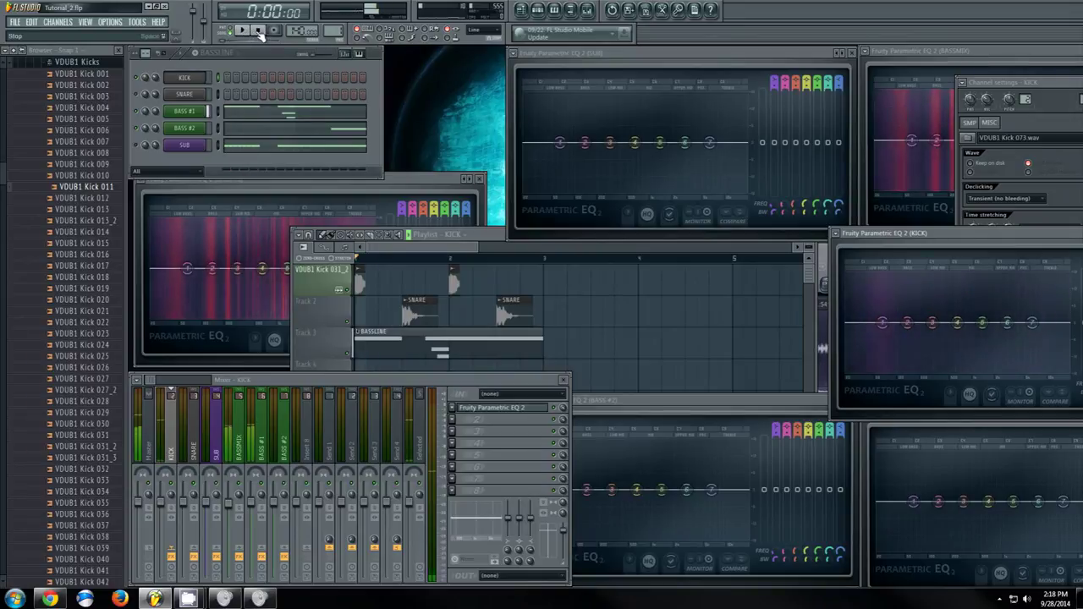
pyautogui.click(259, 31)
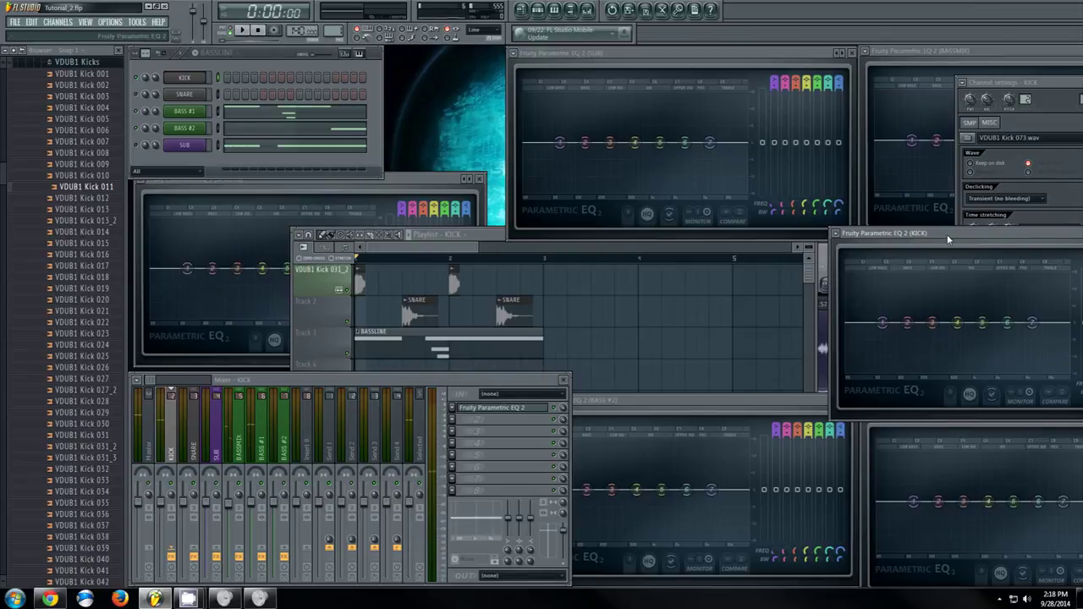
pyautogui.moveTo(485, 233); pyautogui.dragTo(450, 234)
pyautogui.click(138, 95)
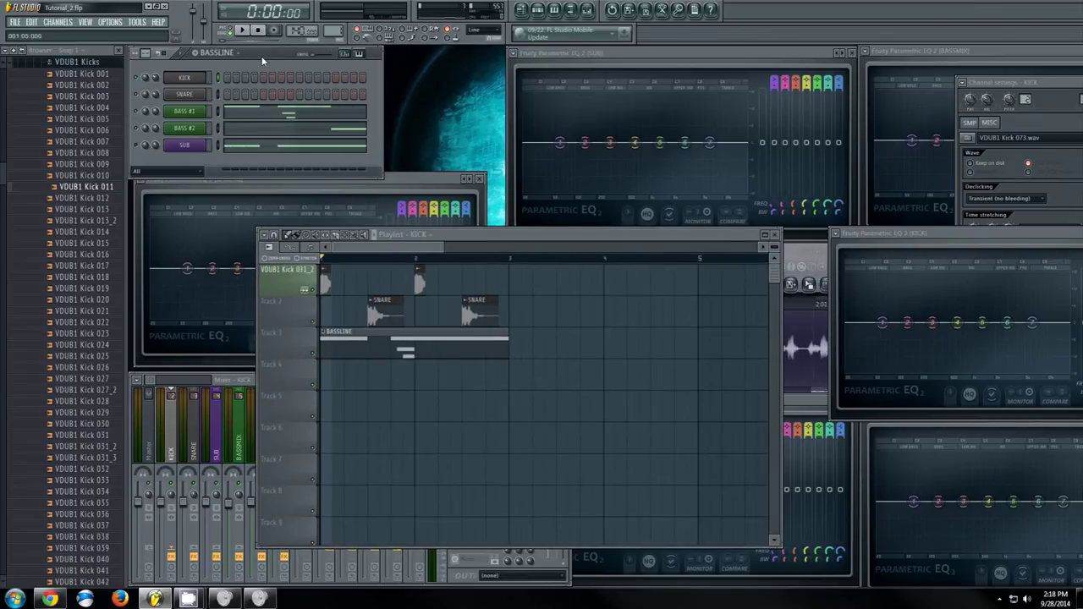
pyautogui.click(774, 235)
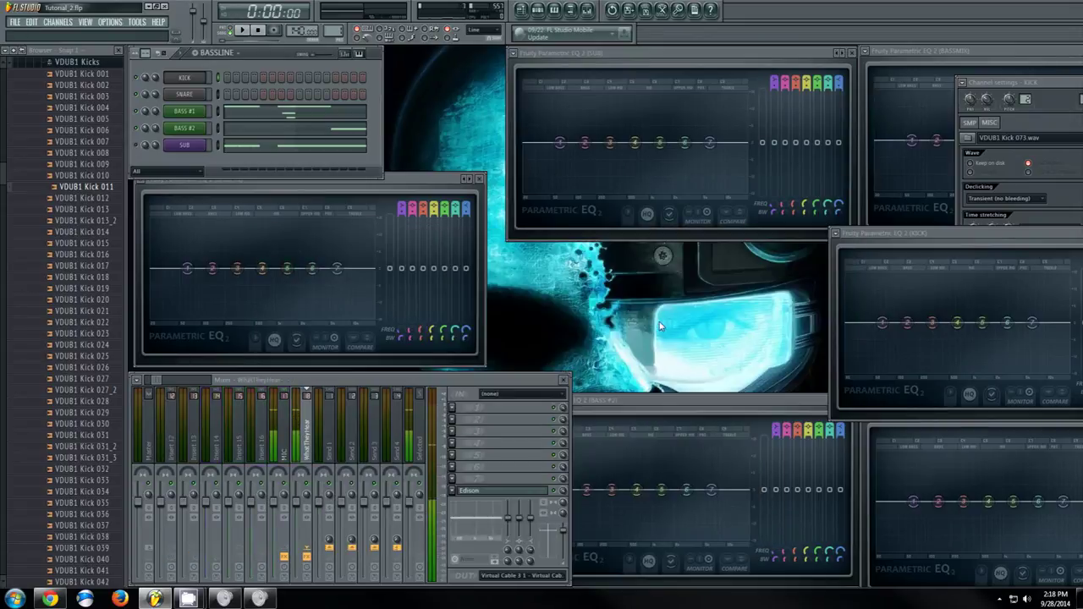
# Reposition the BASS #1 and SUB Fruity Parametric EQ 2 windows so both are fully visible.
pyautogui.click(422, 175)
pyautogui.moveTo(423, 178); pyautogui.dragTo(417, 187)
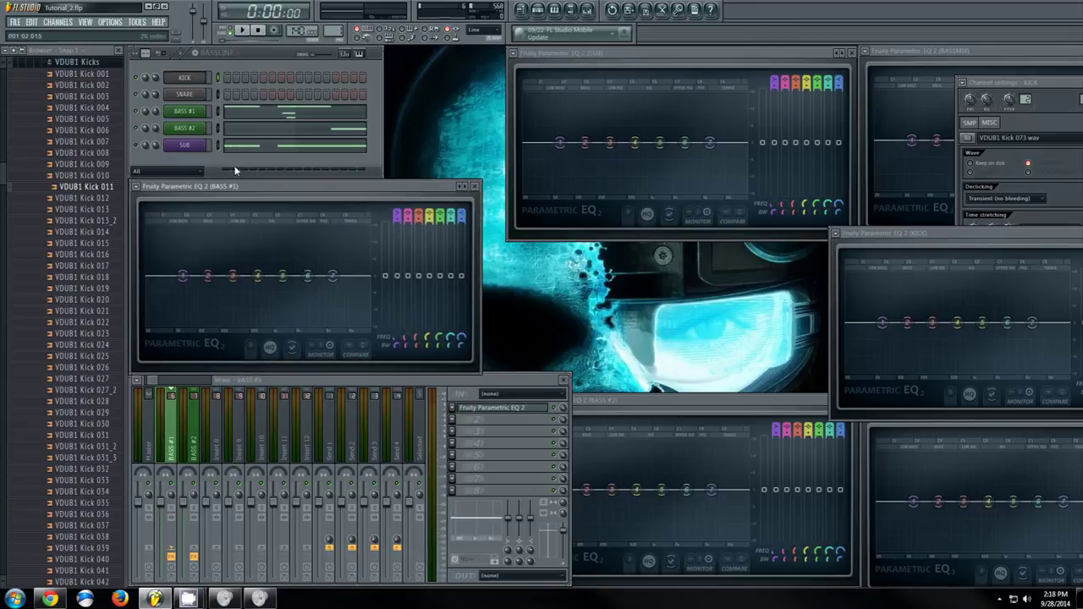
pyautogui.click(261, 158)
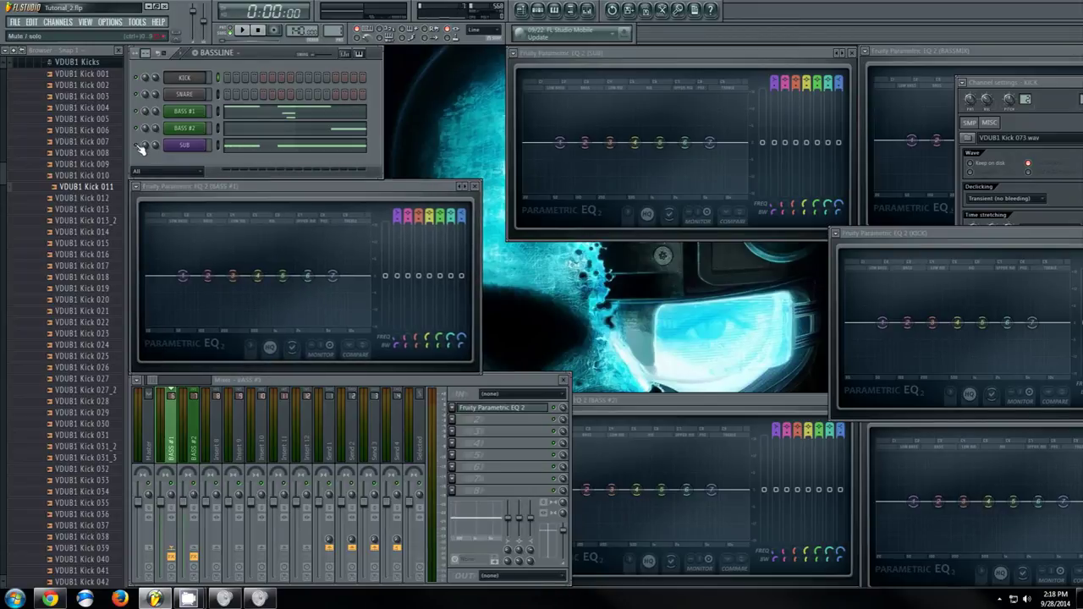
pyautogui.moveTo(671, 51); pyautogui.dragTo(623, 58)
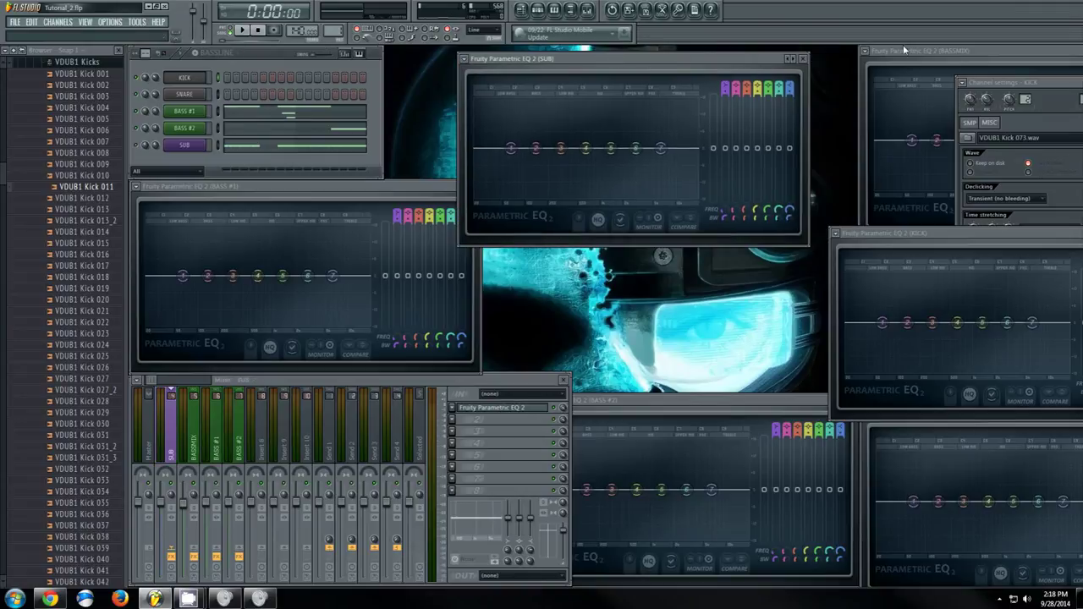
# Roll off the low end with band 1 on the BASSMIX EQ and move its window into view beside the SUB EQ.
pyautogui.click(852, 117)
pyautogui.moveTo(859, 142); pyautogui.dragTo(882, 203)
pyautogui.moveTo(922, 50); pyautogui.dragTo(786, 64)
# Open the SUB channel's Massive synth and its notes in the Piano roll.
pyautogui.click(183, 146)
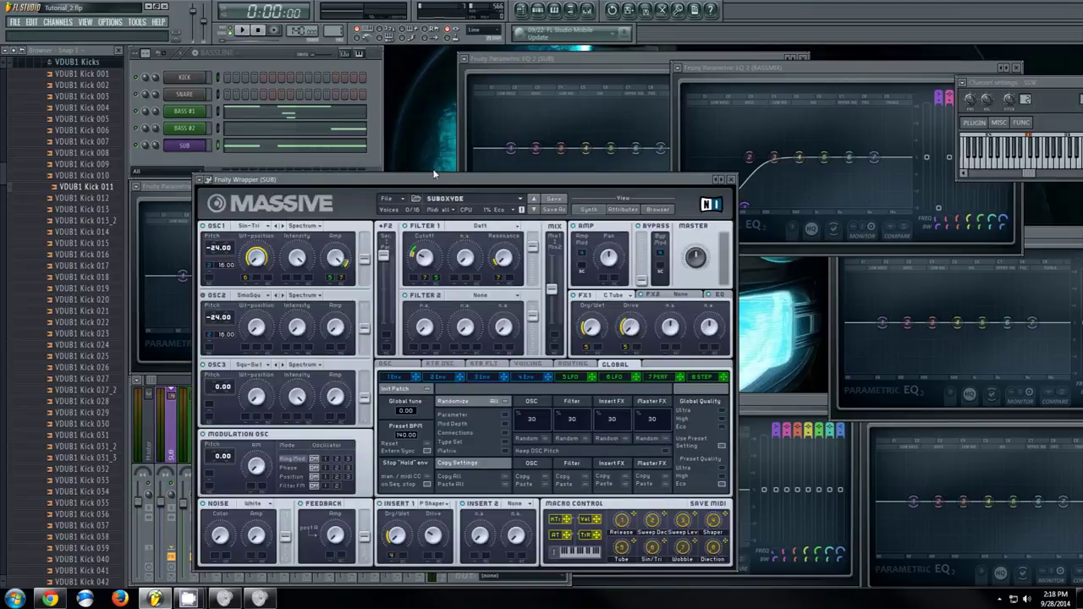
pyautogui.click(290, 167)
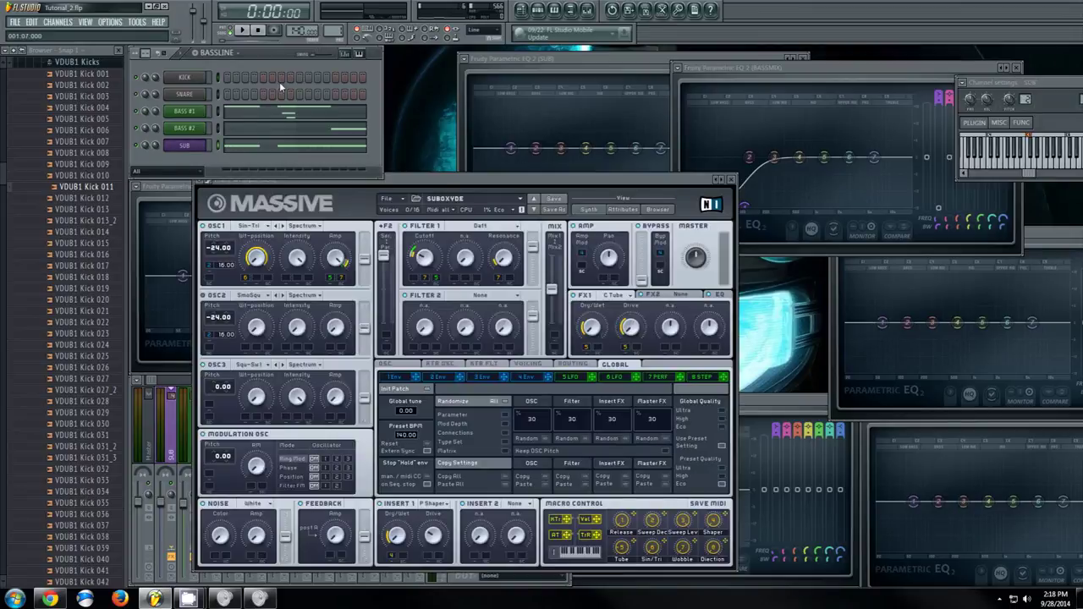
pyautogui.click(249, 151)
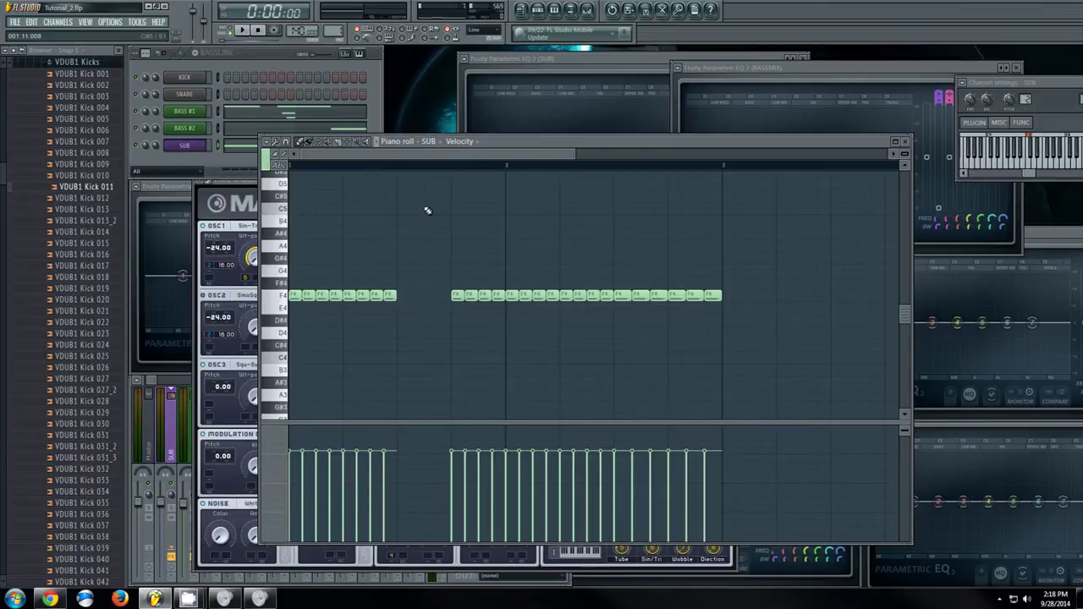
# Solo the SUB channel, play the BASSLINE pattern briefly and stop it.
pyautogui.click(141, 121)
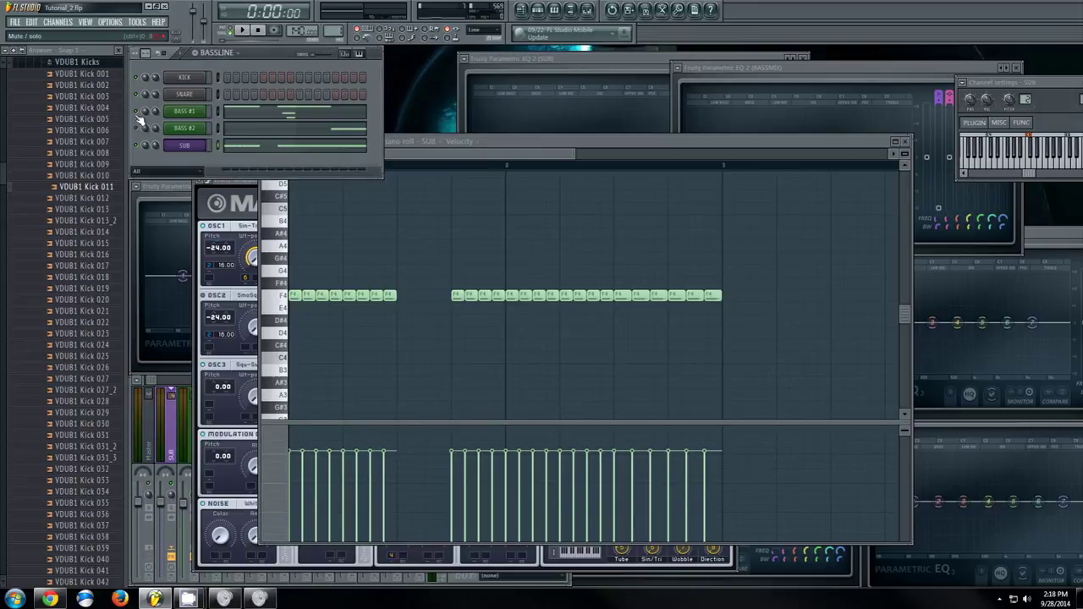
pyautogui.click(242, 31)
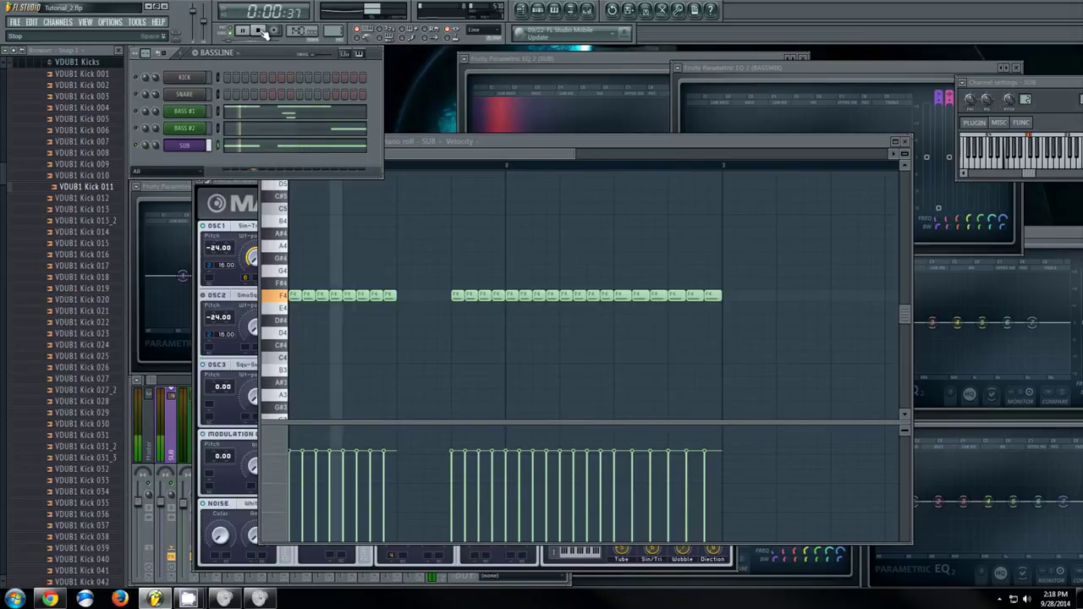
pyautogui.click(261, 32)
pyautogui.moveTo(524, 141); pyautogui.dragTo(534, 141)
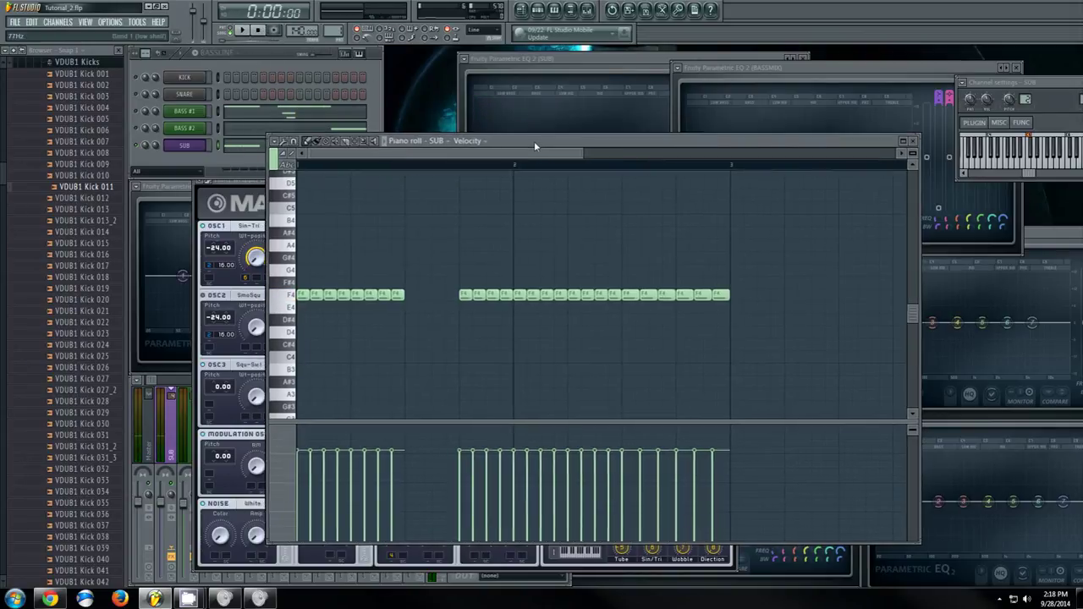
# Examine the Massive patches on the SUB, BASS #1 and BASS #2 channels along with the SUB notes.
pyautogui.click(196, 145)
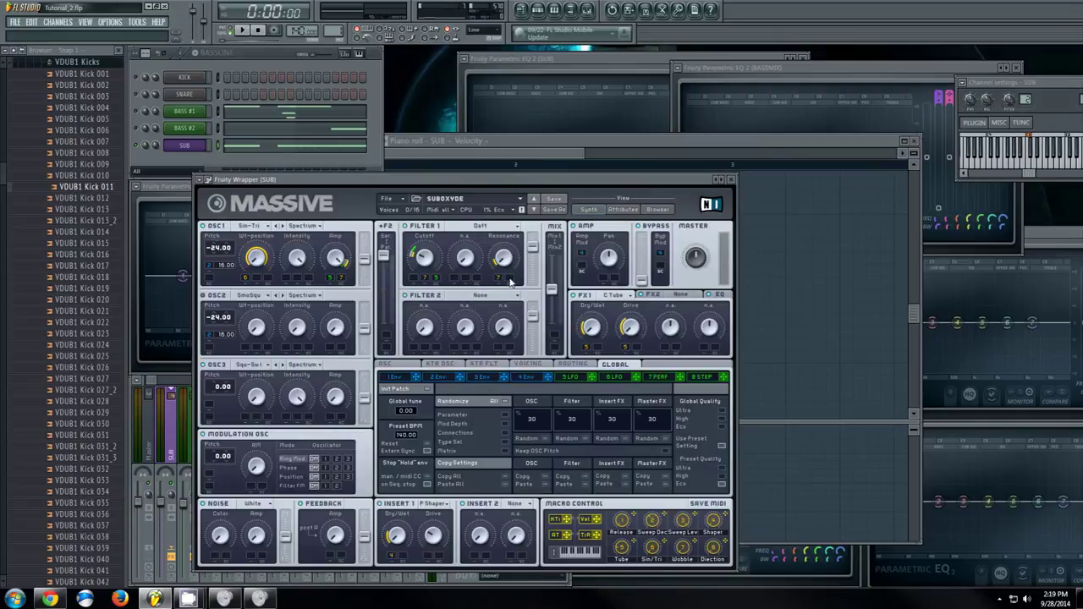
pyautogui.click(553, 153)
pyautogui.moveTo(458, 157); pyautogui.dragTo(302, 160)
pyautogui.click(194, 143)
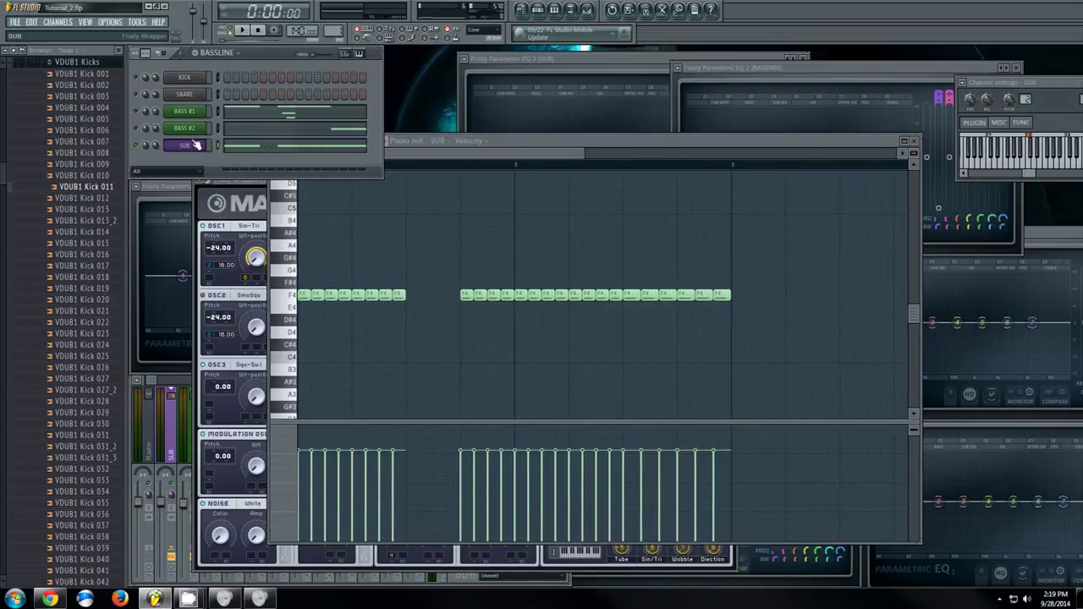
pyautogui.click(196, 116)
pyautogui.click(191, 128)
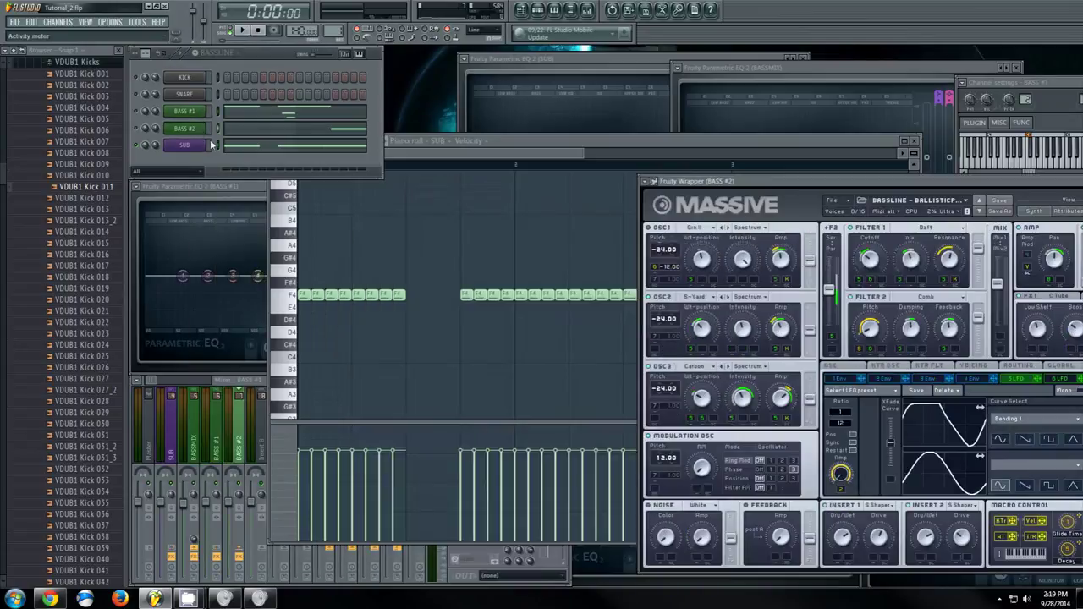
pyautogui.click(196, 145)
pyautogui.click(733, 181)
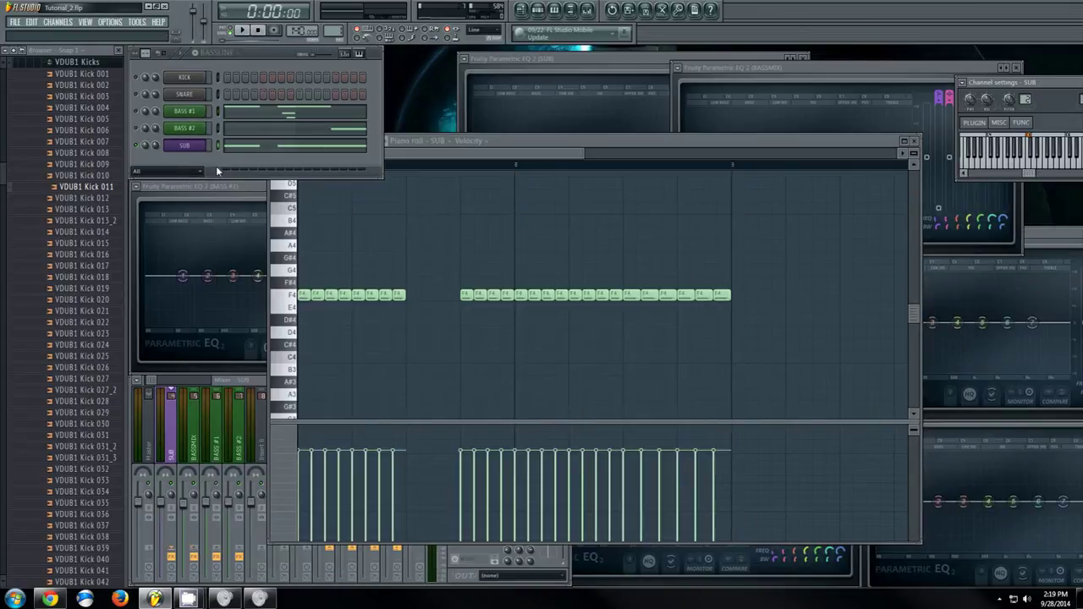
pyautogui.click(187, 145)
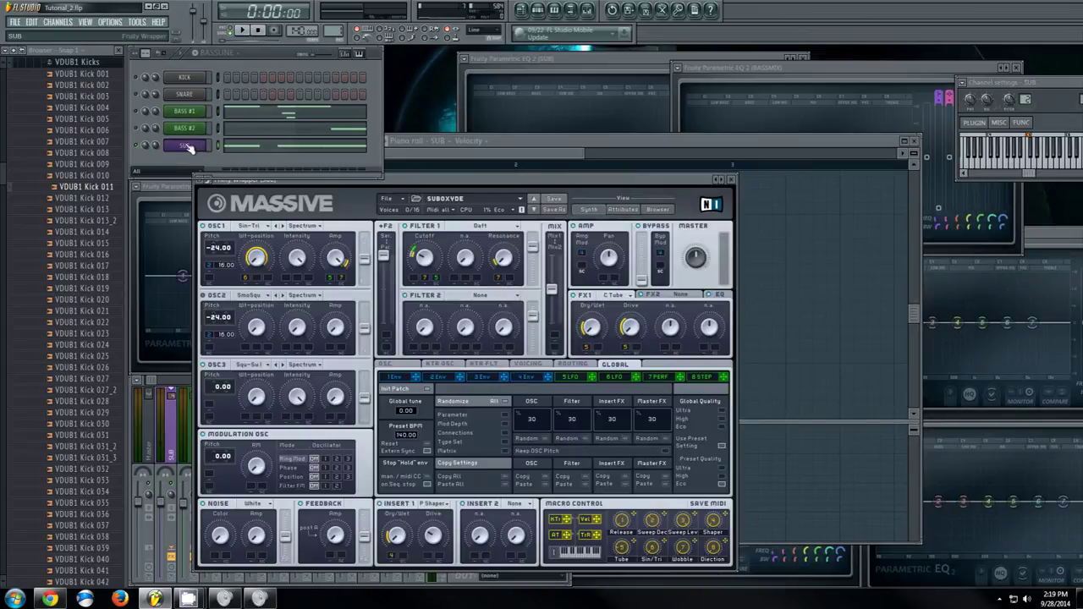
pyautogui.click(197, 147)
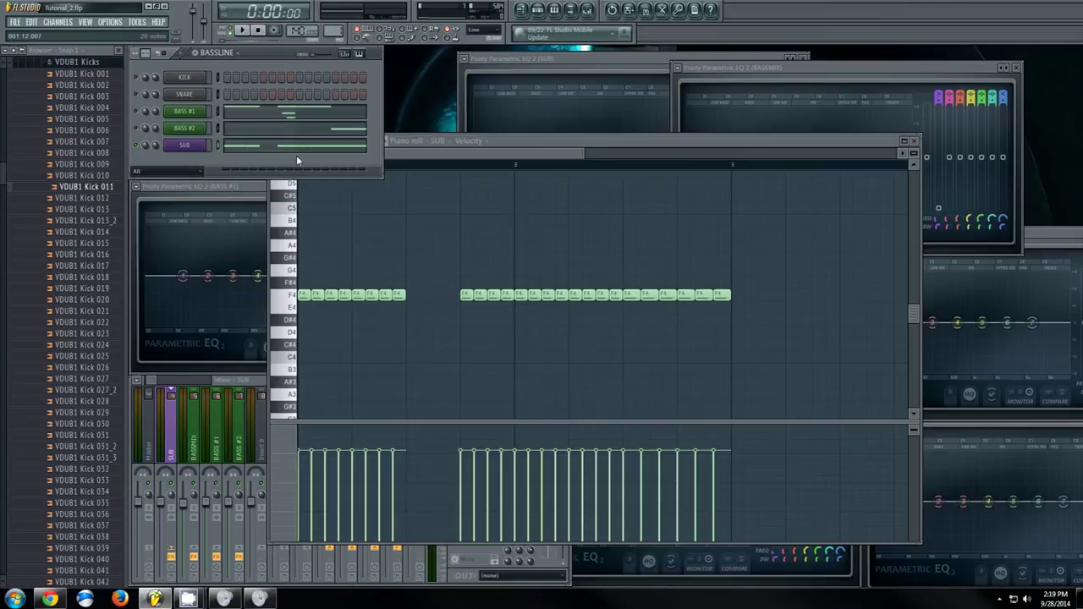
# Open the BASS #1 channel's Massive patch and view its LFO 5 settings.
pyautogui.click(203, 114)
pyautogui.moveTo(540, 191); pyautogui.dragTo(485, 163)
pyautogui.click(641, 356)
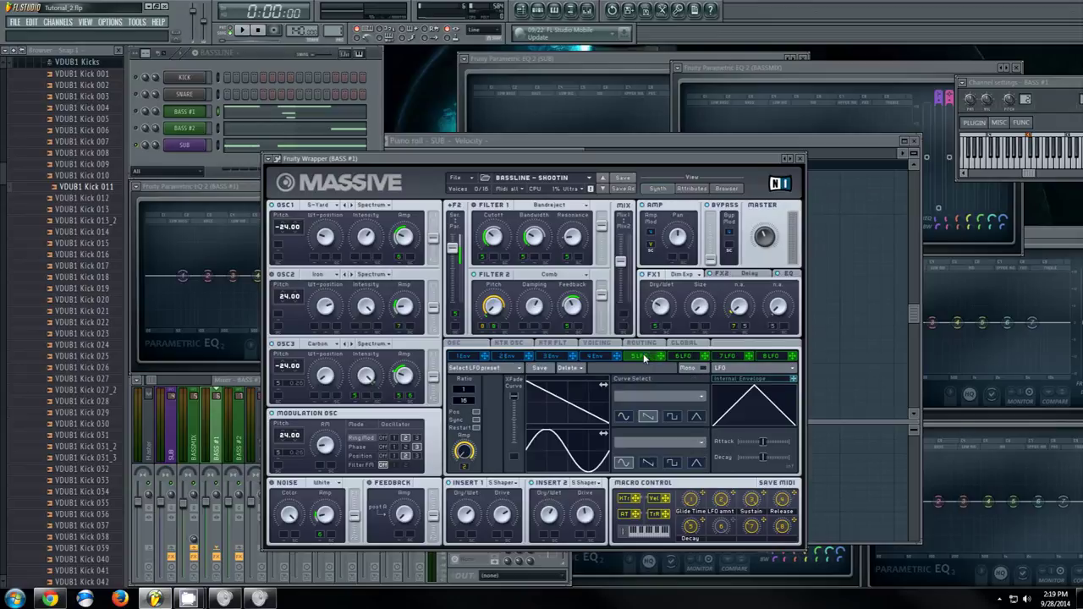
pyautogui.moveTo(533, 161); pyautogui.dragTo(213, 167)
pyautogui.click(226, 162)
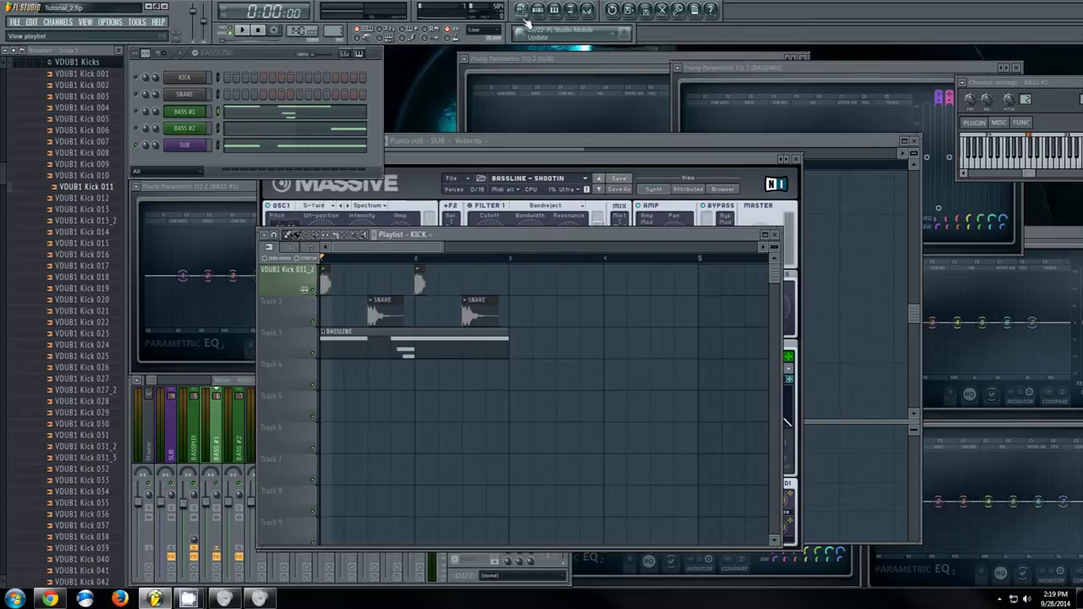
# Toggle the Playlist view and bring the SUB, BASSMIX and BASS #1 EQ windows to the front.
pyautogui.press('F5')
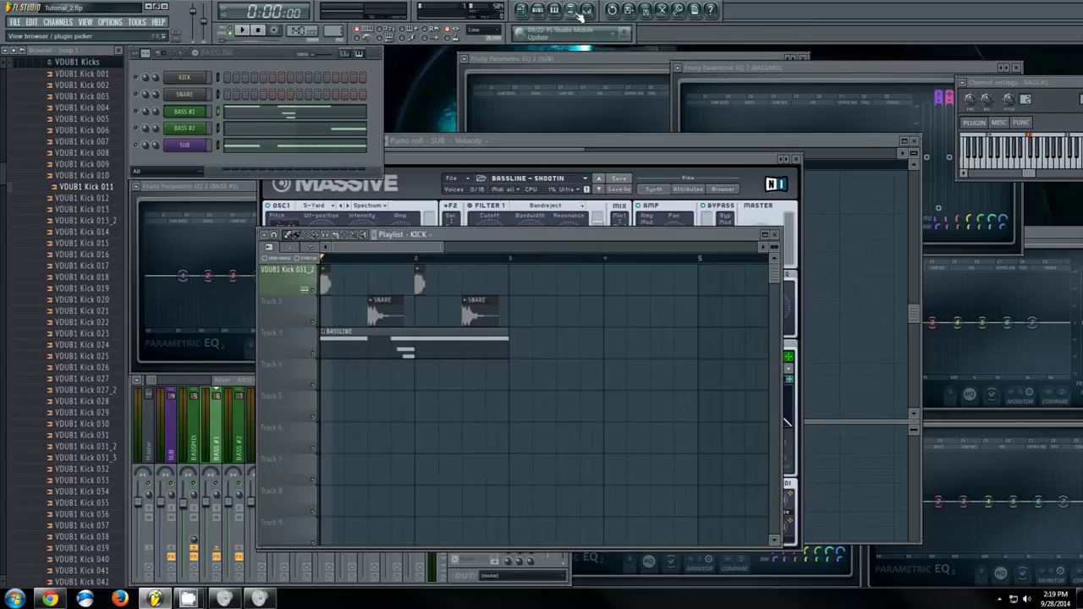
pyautogui.click(599, 60)
pyautogui.click(828, 68)
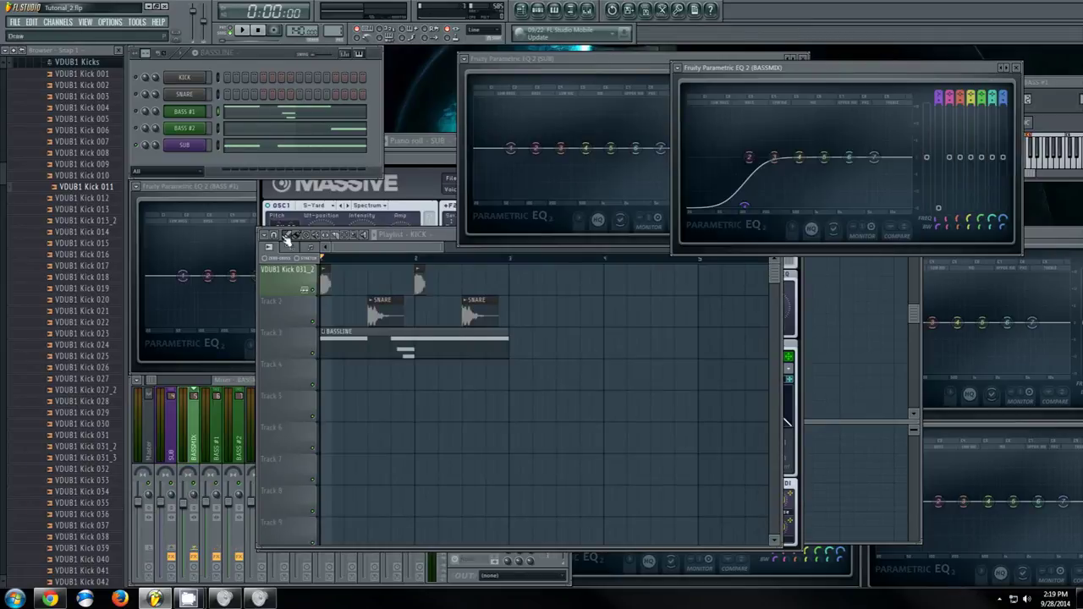
pyautogui.click(271, 188)
# Move the SNARE and KICK EQ windows fully into view, with the KICK EQ above the SNARE EQ.
pyautogui.click(1020, 338)
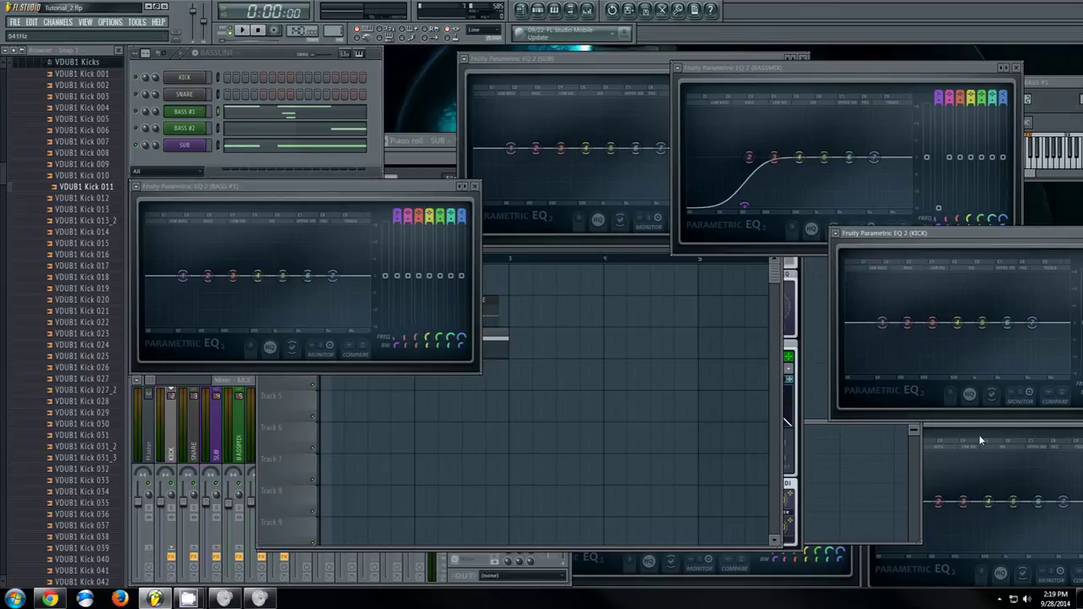
pyautogui.moveTo(979, 435); pyautogui.dragTo(692, 398)
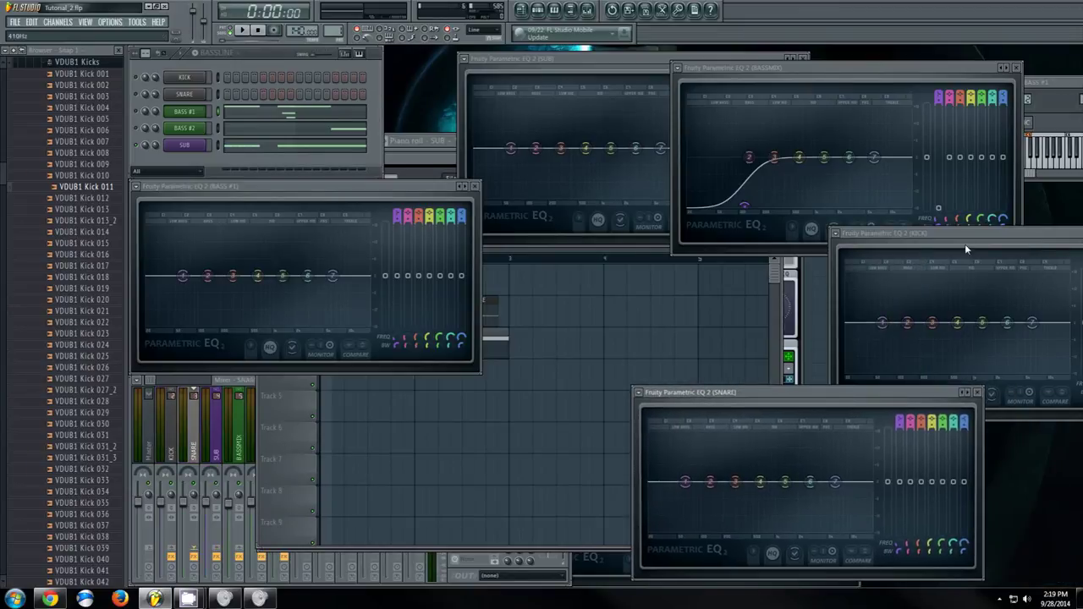
pyautogui.moveTo(966, 248); pyautogui.dragTo(781, 234)
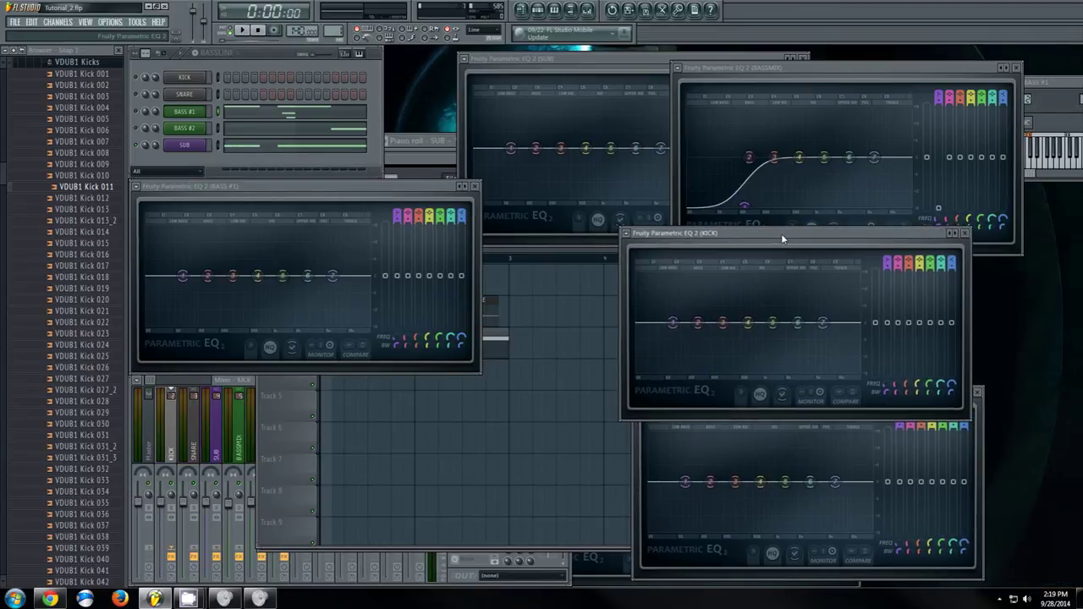
# Unmute the muted channels and stack the KICK EQ window directly below the BASS #1 EQ.
pyautogui.click(136, 111)
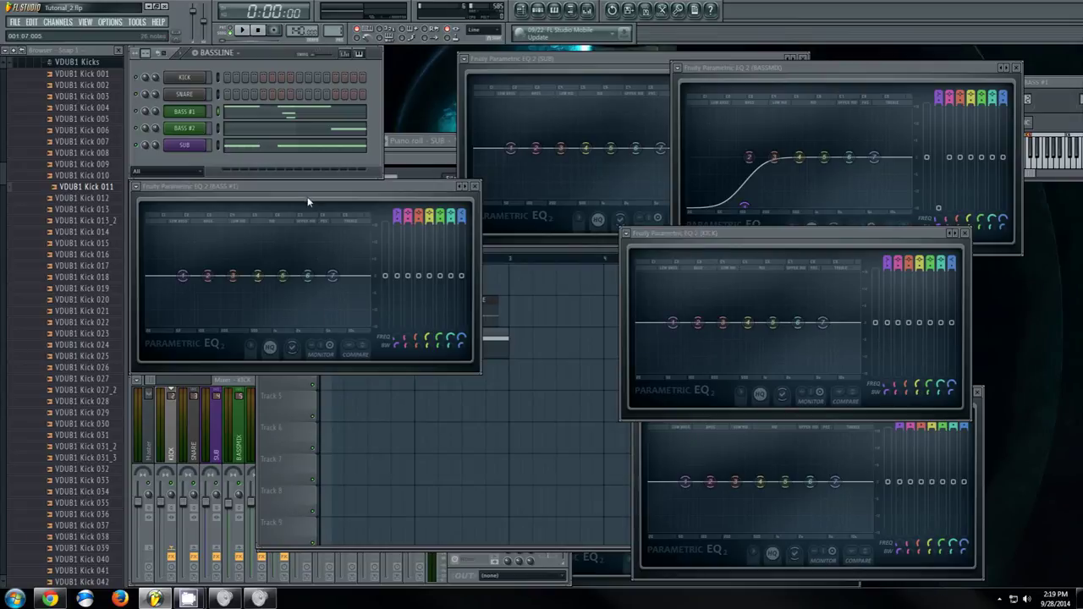
pyautogui.moveTo(305, 187); pyautogui.dragTo(370, 195)
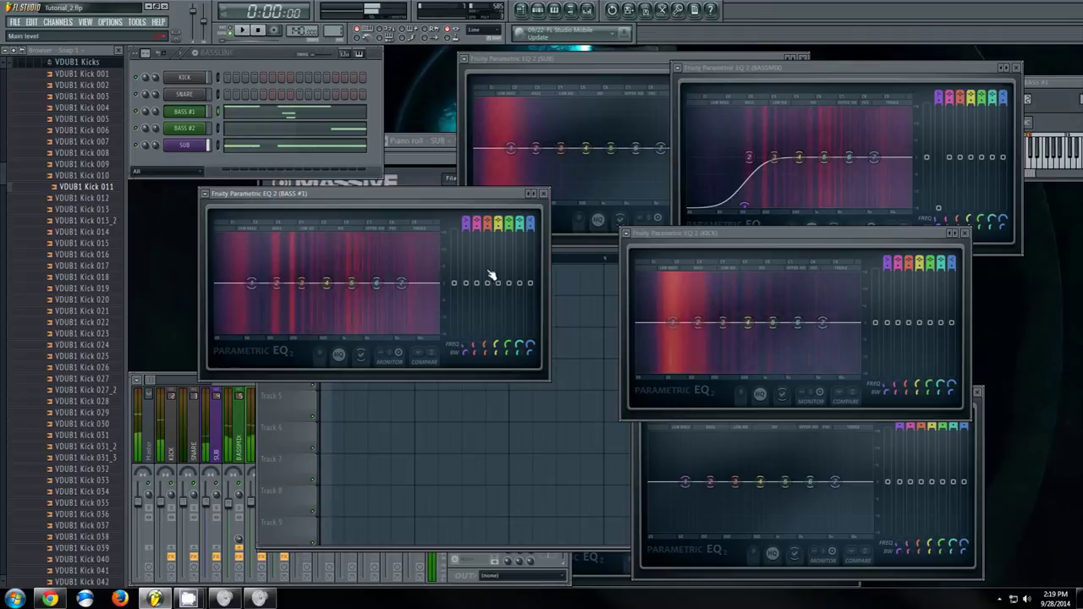
pyautogui.moveTo(721, 241); pyautogui.dragTo(466, 264)
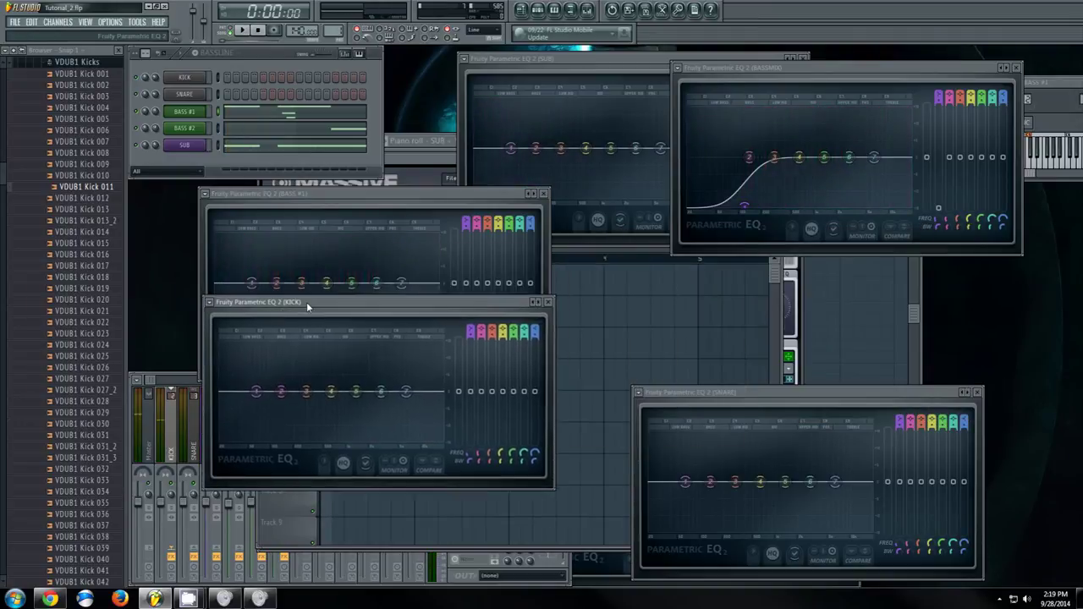
pyautogui.moveTo(306, 302); pyautogui.dragTo(301, 337)
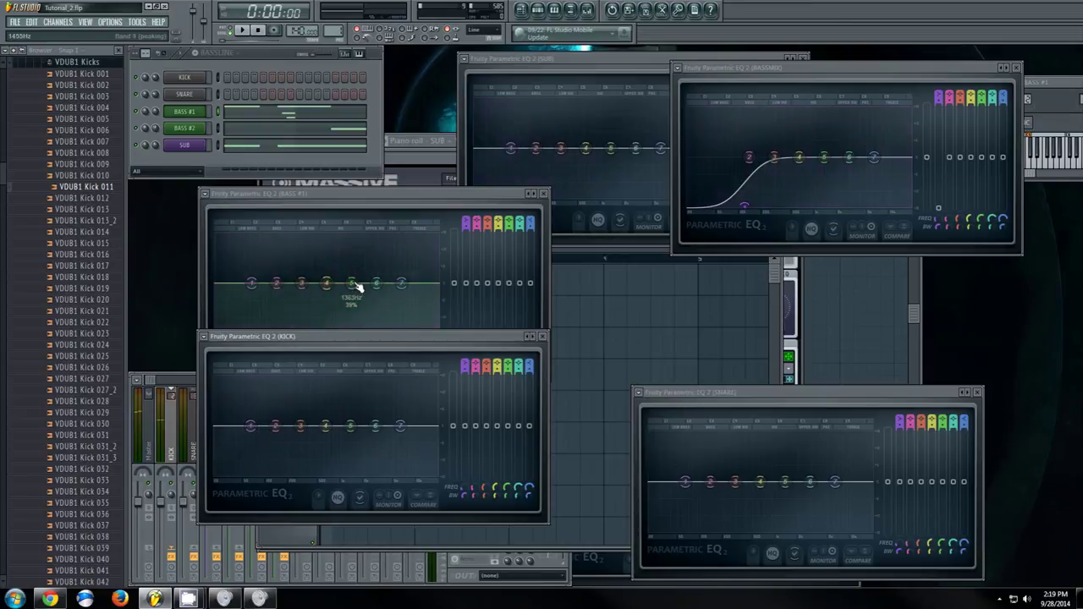
# Select the first kick hit's time range in the Playlist and lower the Main mixer track's volume to 8%.
pyautogui.click(521, 10)
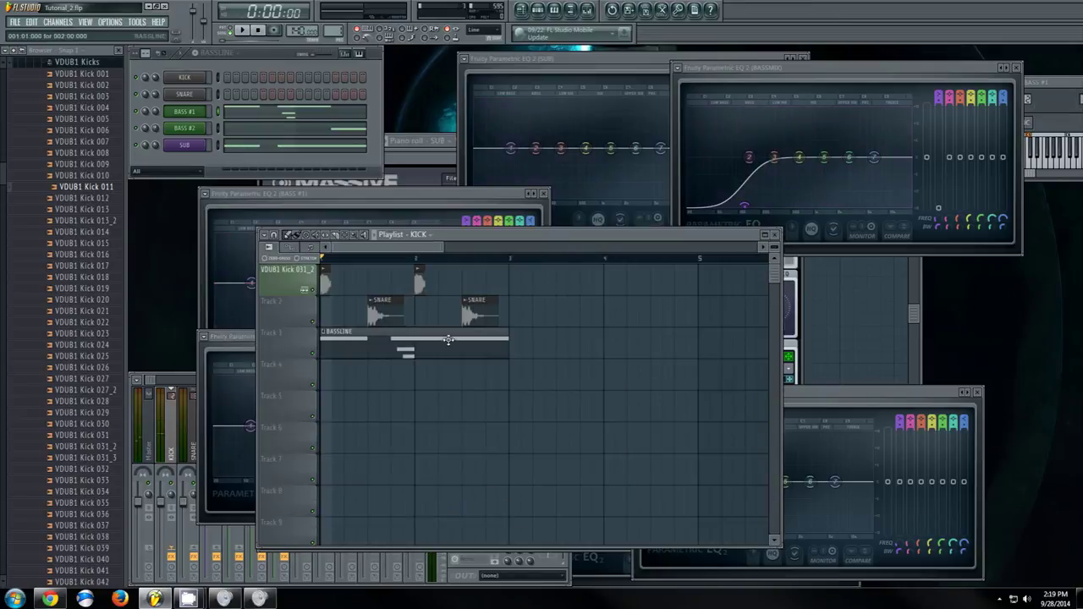
pyautogui.moveTo(336, 267); pyautogui.dragTo(326, 268)
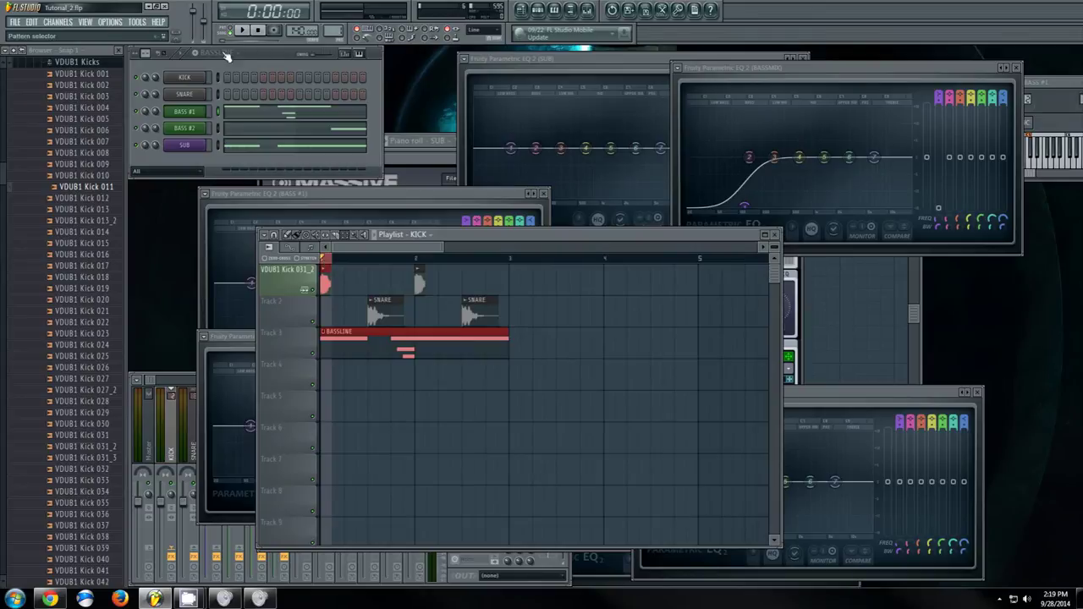
pyautogui.click(176, 415)
pyautogui.moveTo(150, 380); pyautogui.dragTo(142, 381)
pyautogui.click(165, 514)
# Loop the selected kick and bass section and compare the spectra in the BASS #1 and KICK EQs.
pyautogui.press('space')
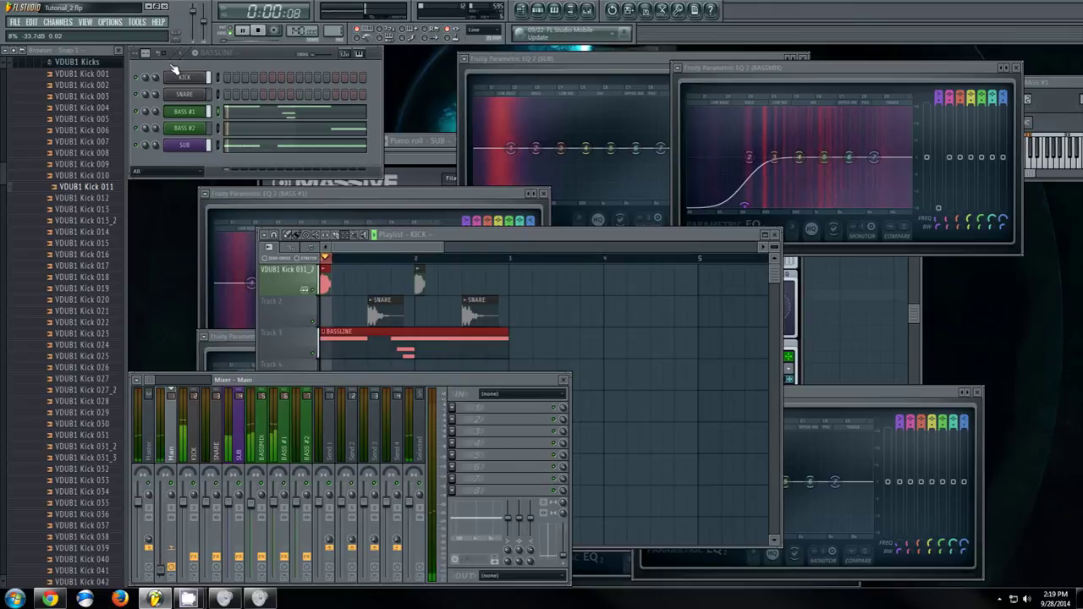
pyautogui.click(252, 195)
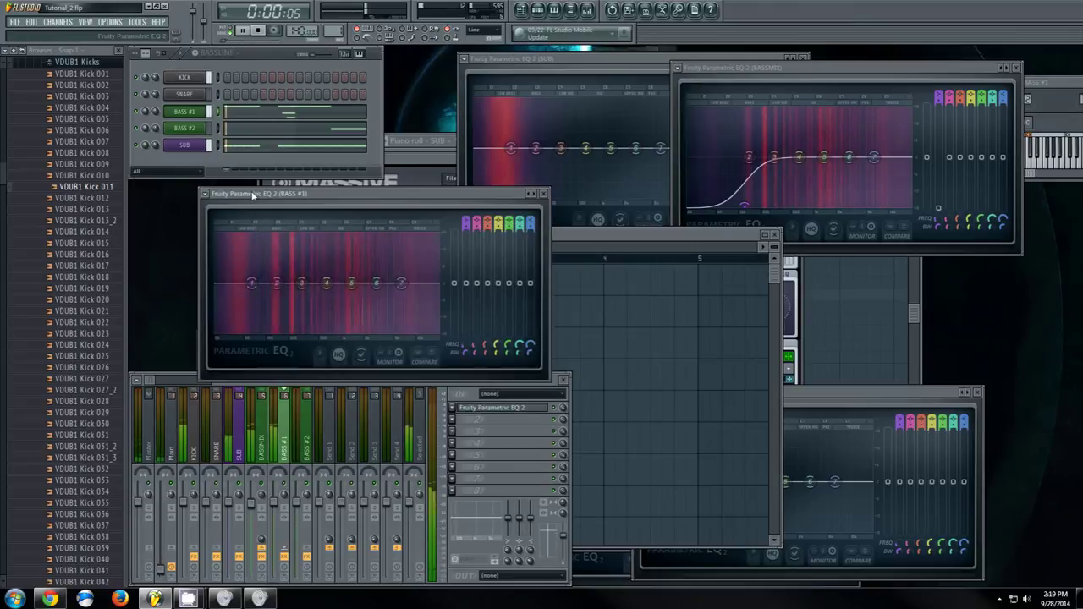
pyautogui.click(196, 361)
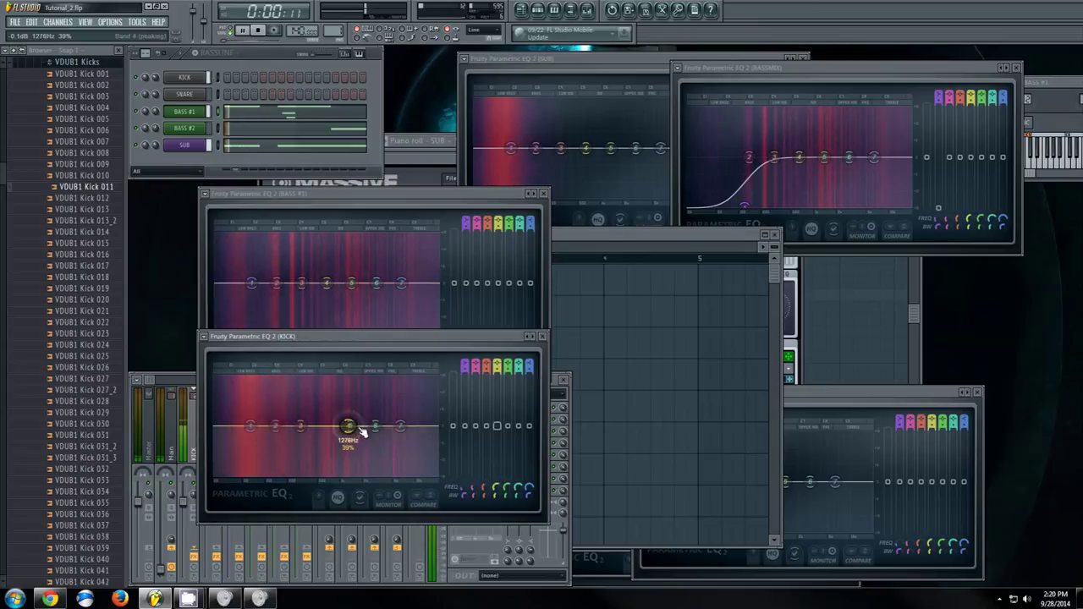
# Cut the kick's clash with BASS #1 near 1.4 kHz using band 5 of the KICK EQ, narrowed to about 8% bandwidth.
pyautogui.click(354, 287)
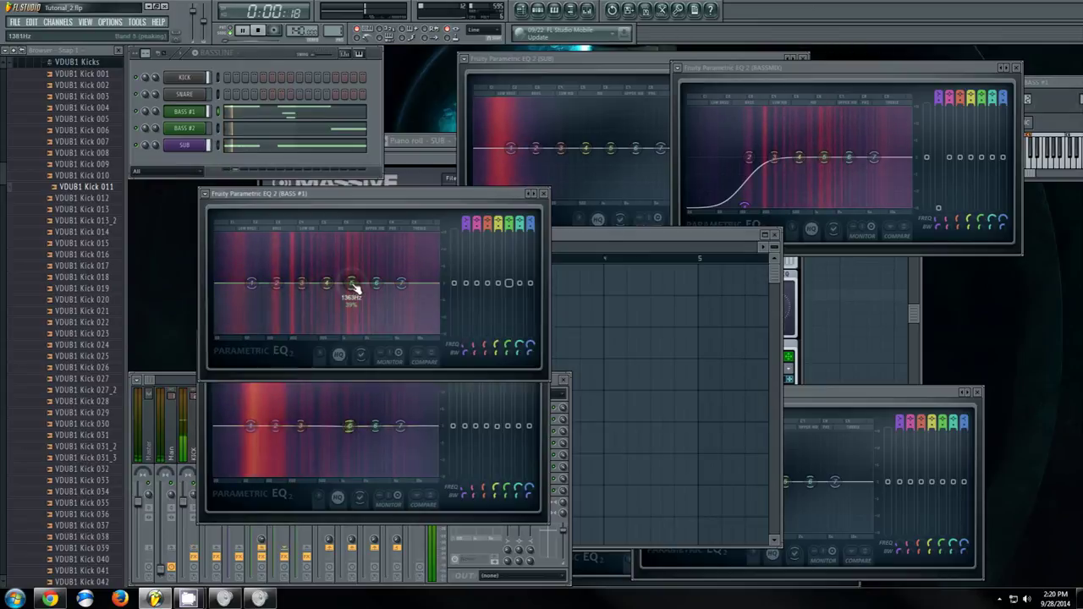
pyautogui.click(354, 437)
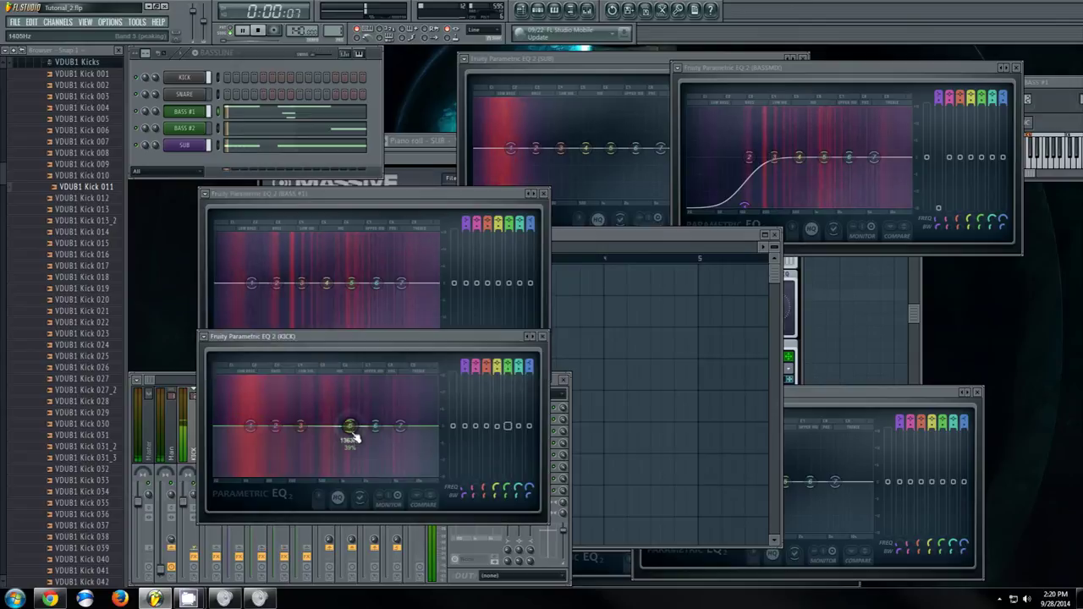
pyautogui.moveTo(354, 437); pyautogui.dragTo(353, 458)
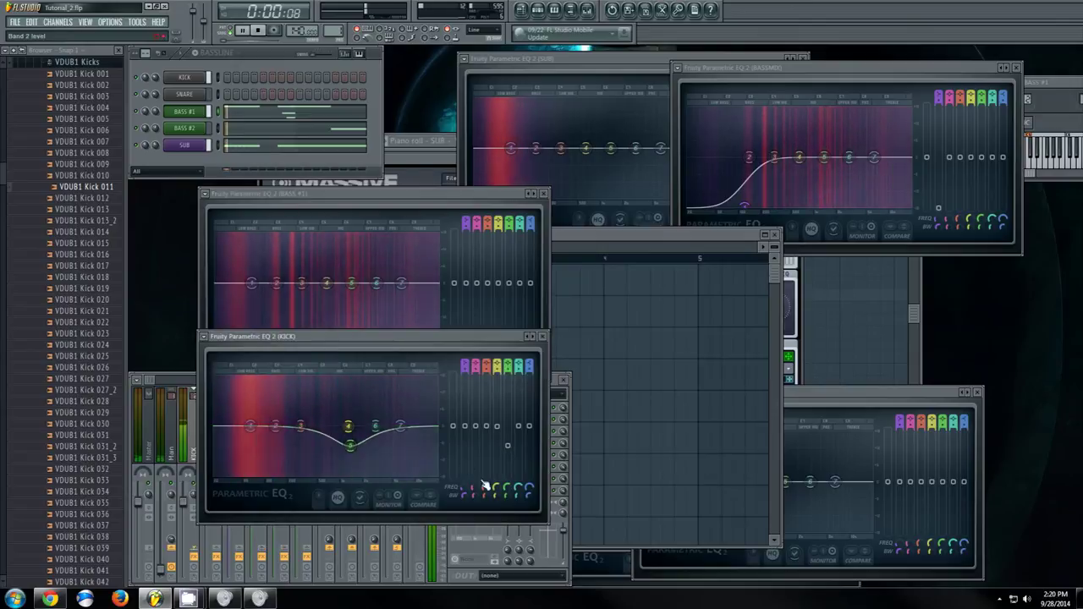
pyautogui.moveTo(508, 497)
pyautogui.mouseDown()
pyautogui.moveTo(507, 478)
pyautogui.moveTo(509, 497)
pyautogui.mouseUp()
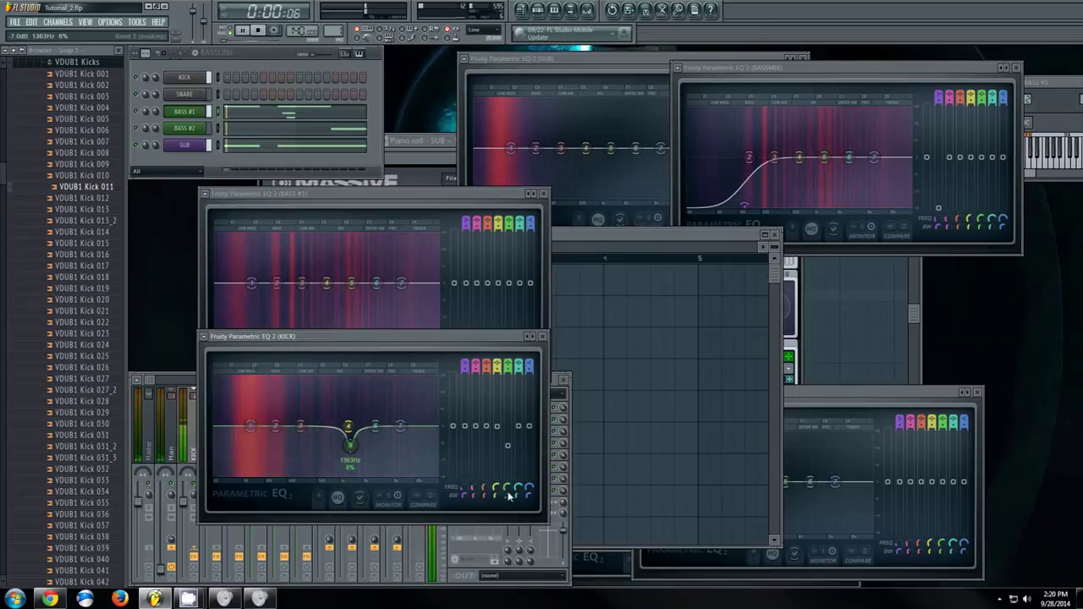
pyautogui.moveTo(350, 444)
pyautogui.mouseDown()
pyautogui.moveTo(351, 495)
pyautogui.moveTo(350, 431)
pyautogui.moveTo(350, 440)
pyautogui.mouseUp()
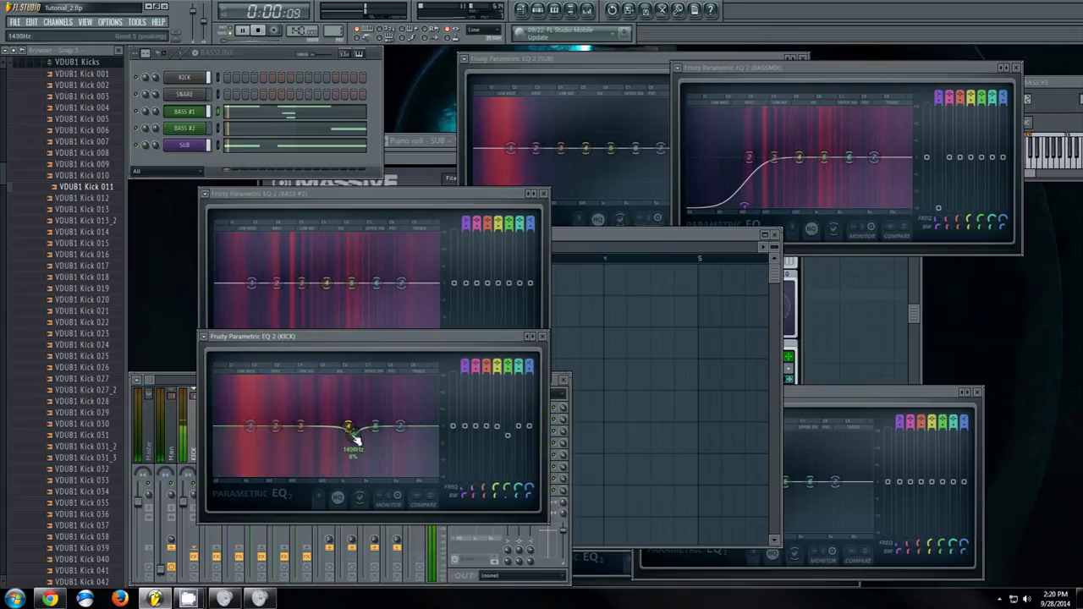
# Try a broad cut on band 5 of the BASS #1 EQ, flatten the band again and stop playback.
pyautogui.click(355, 310)
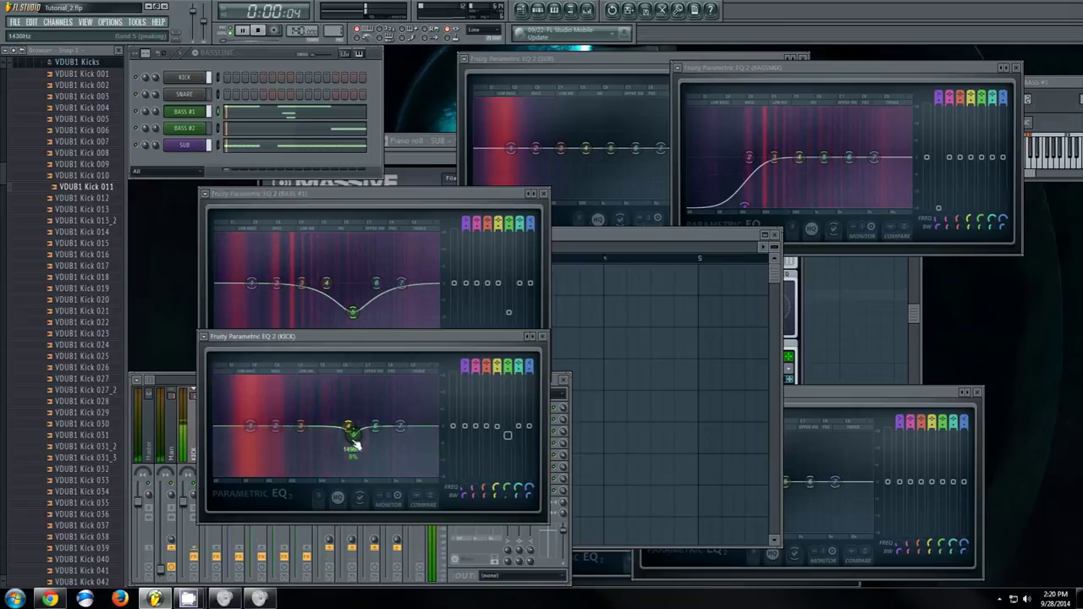
pyautogui.moveTo(353, 312); pyautogui.dragTo(358, 273)
pyautogui.press('space')
# Set band 5 of the KICK EQ to a -6.4 dB cut at 1344 Hz with 12% bandwidth.
pyautogui.moveTo(355, 428); pyautogui.dragTo(358, 444)
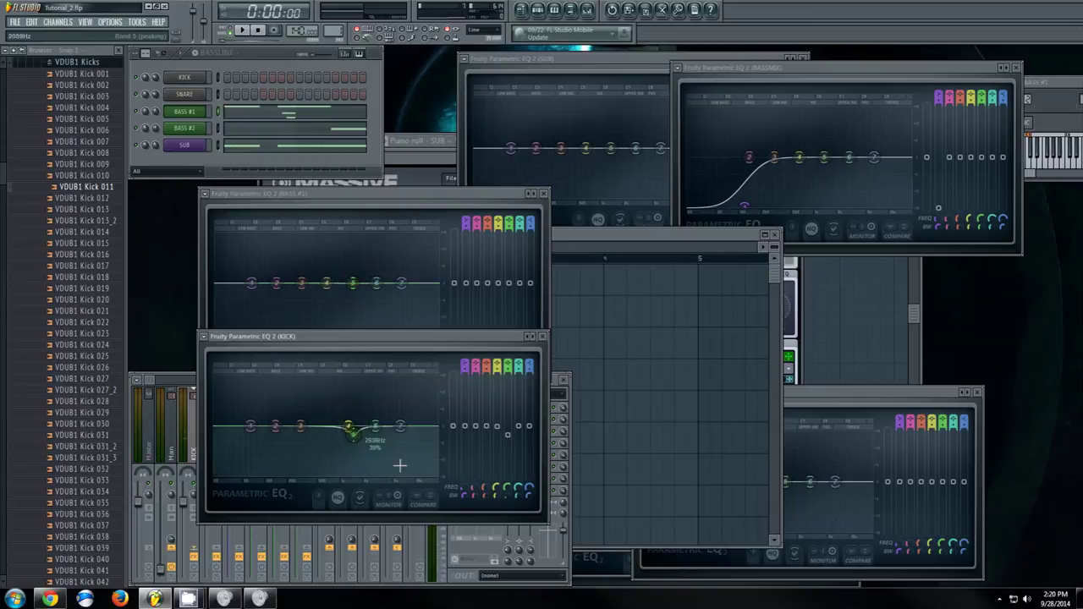
pyautogui.moveTo(508, 498); pyautogui.dragTo(509, 489)
pyautogui.moveTo(358, 437); pyautogui.dragTo(354, 443)
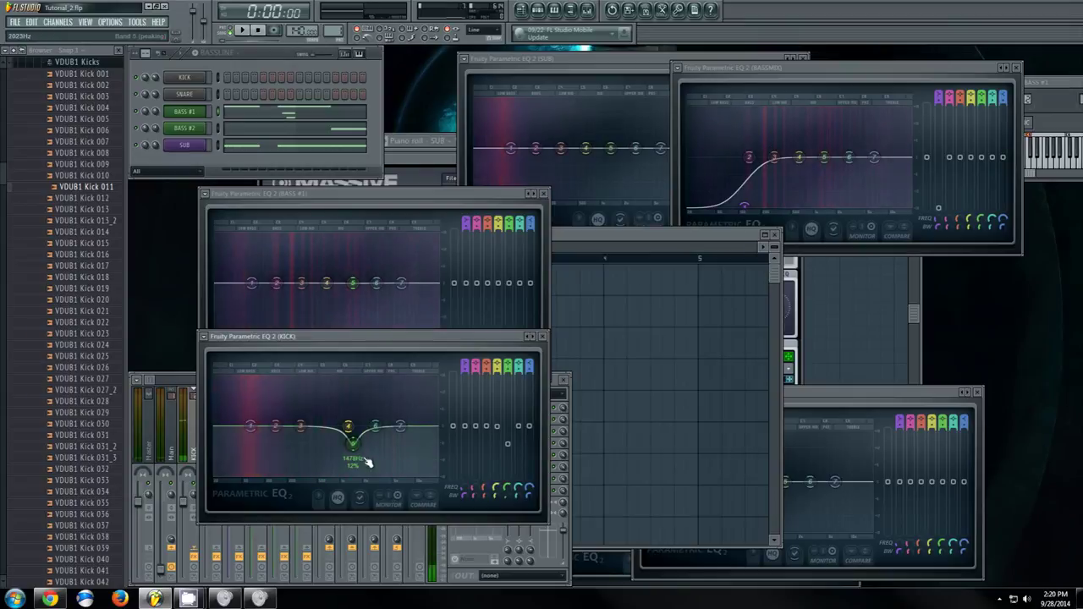
pyautogui.moveTo(354, 445); pyautogui.dragTo(350, 444)
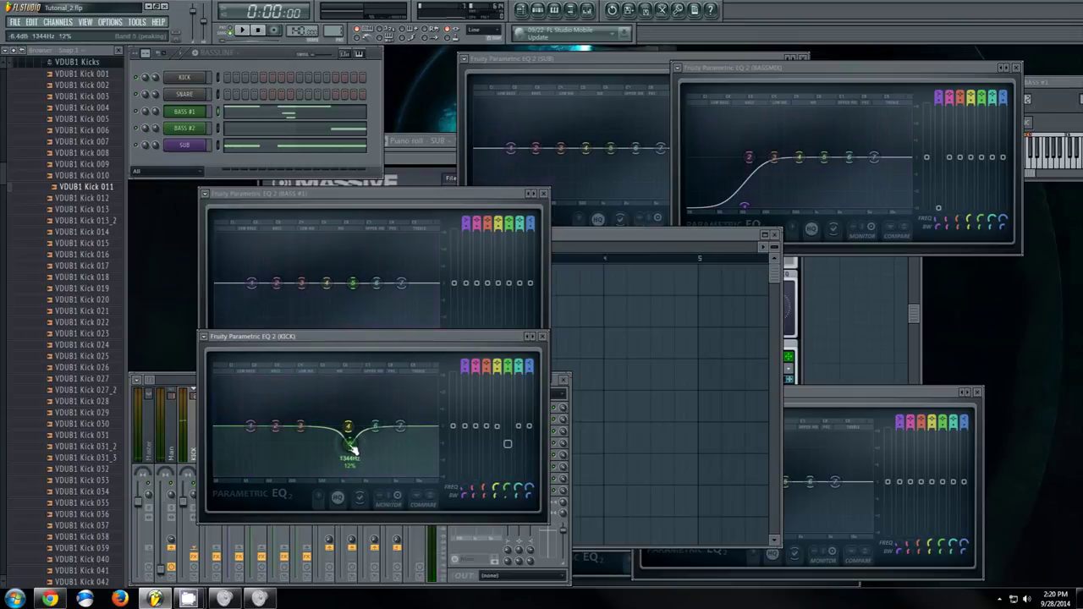
# Reset the Main mixer track's volume and clear the time selection in the Playlist.
pyautogui.rightClick(160, 500)
pyautogui.click(188, 448)
pyautogui.click(522, 10)
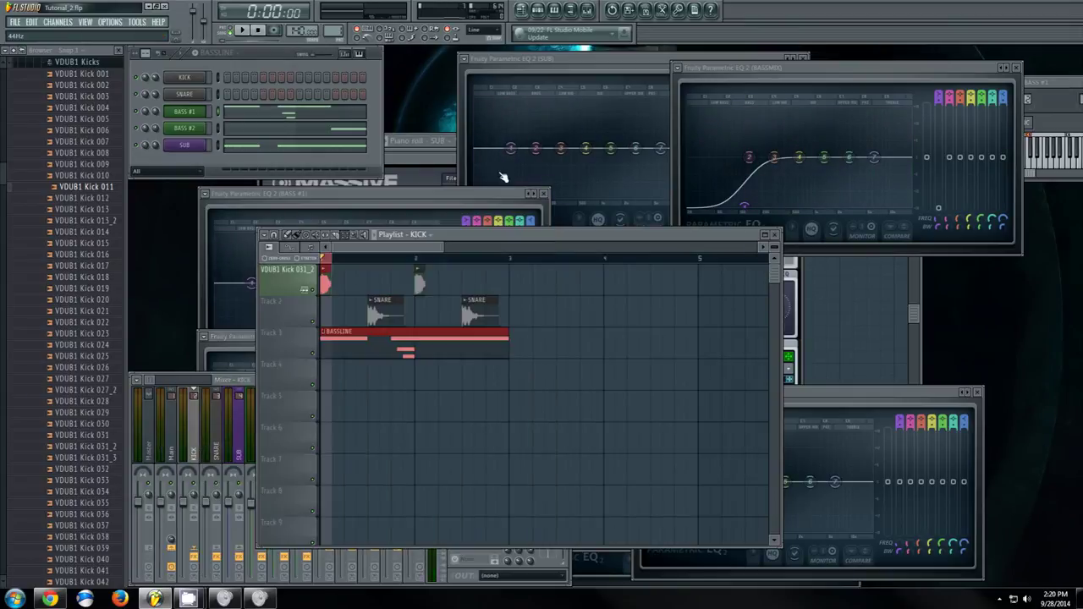
pyautogui.press('space')
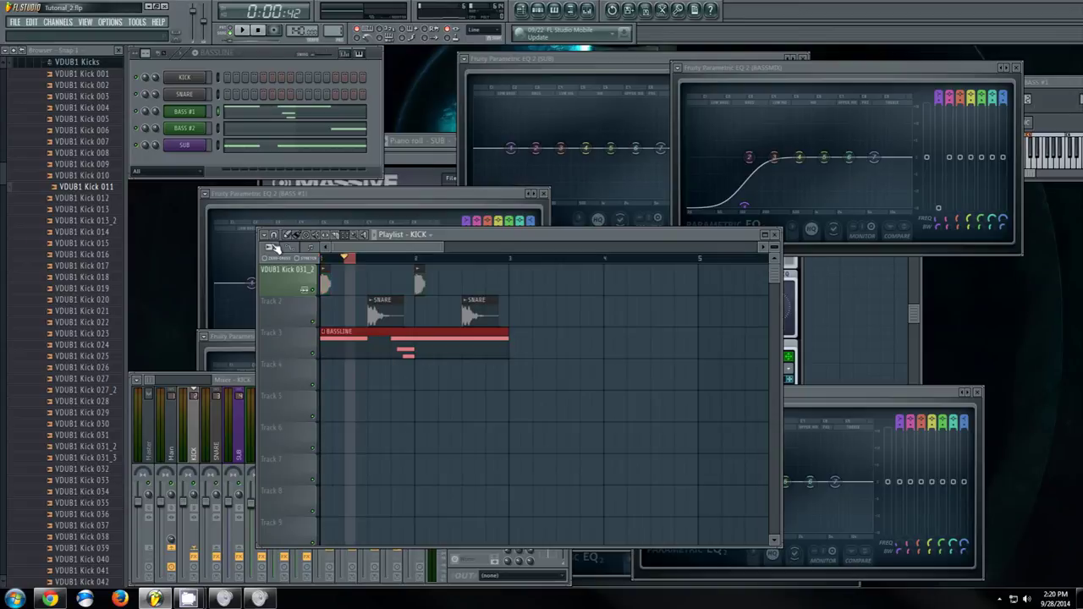
pyautogui.click(328, 259)
pyautogui.press('space')
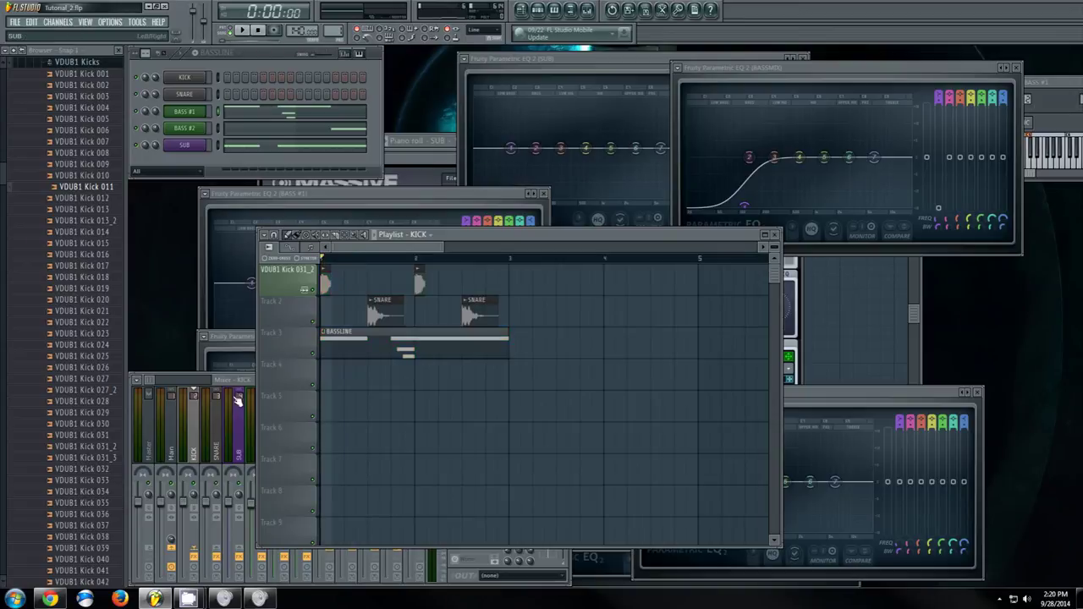
# Select the KICK mixer track and play the beat to hear the kick against the bassline.
pyautogui.click(196, 447)
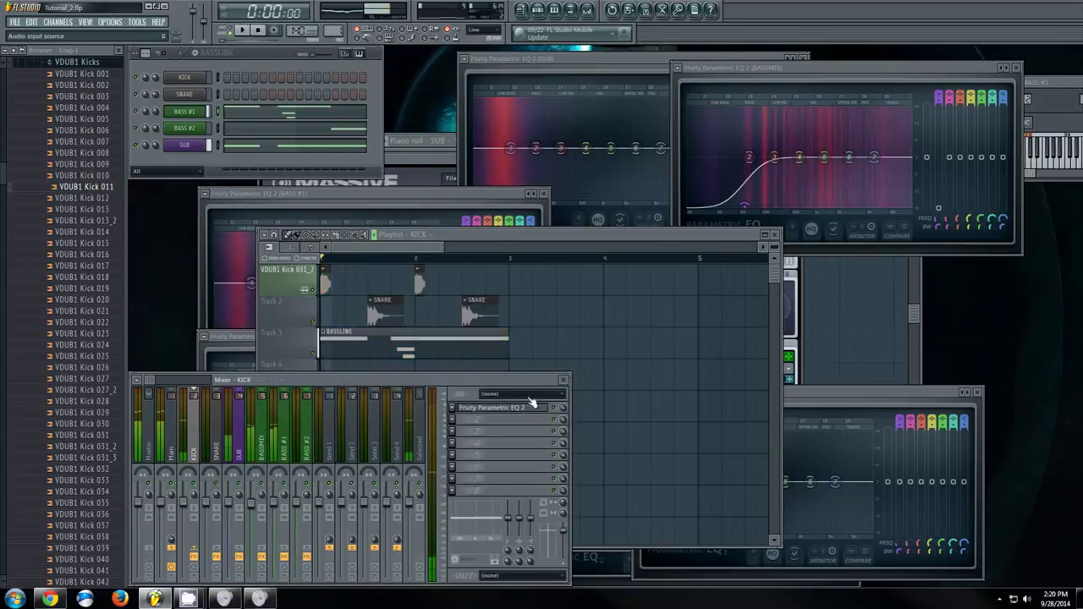
pyautogui.press('space')
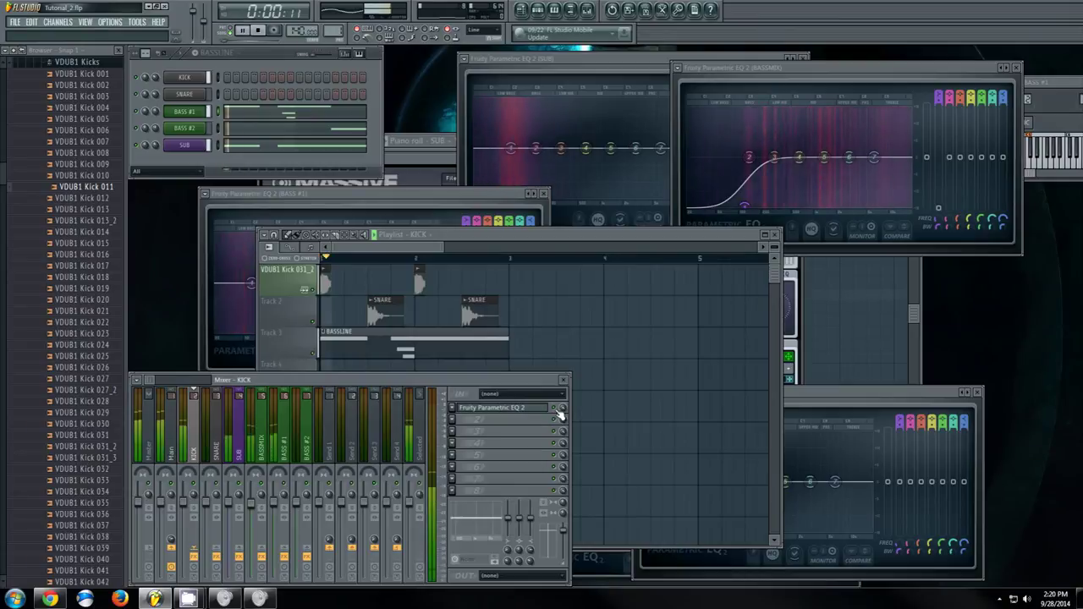
pyautogui.press('space')
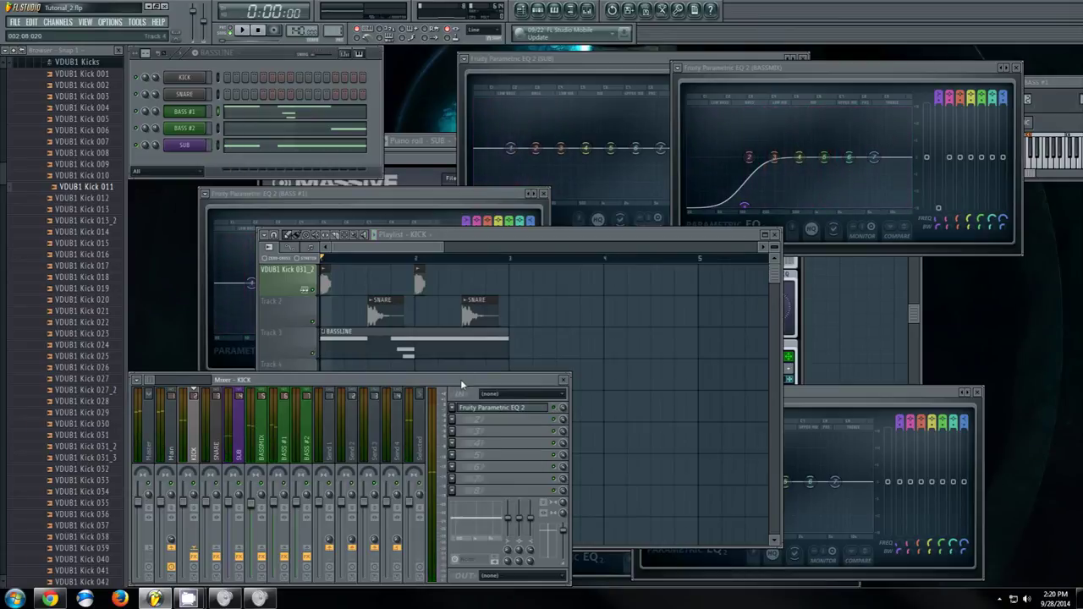
# Open the KICK track's EQ and pull band 1 down at the lowest frequencies.
pyautogui.moveTo(461, 382); pyautogui.dragTo(507, 370)
pyautogui.click(532, 396)
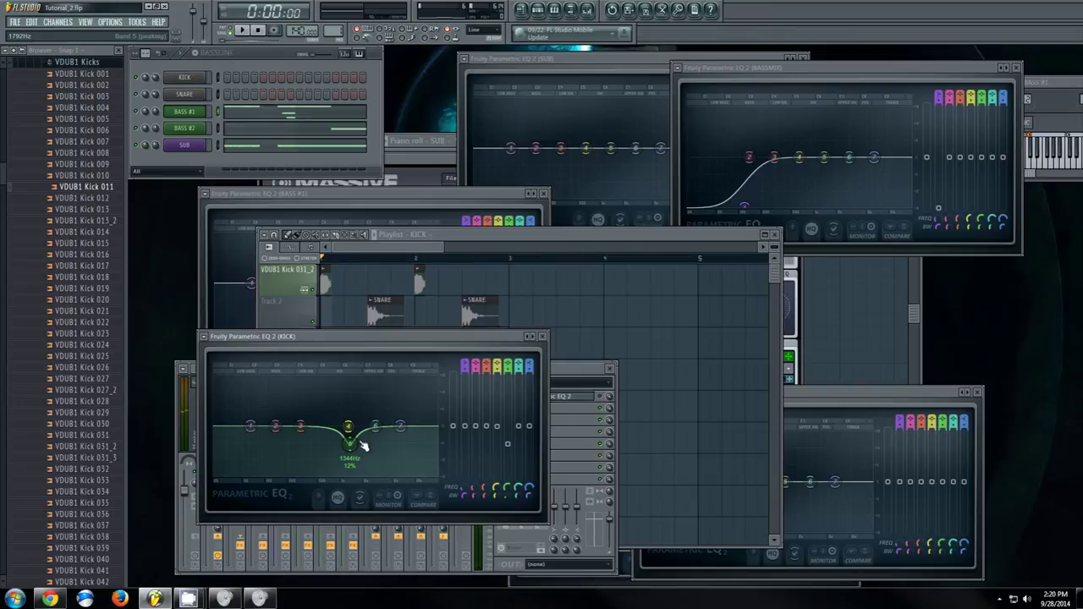
pyautogui.moveTo(249, 427); pyautogui.dragTo(227, 438)
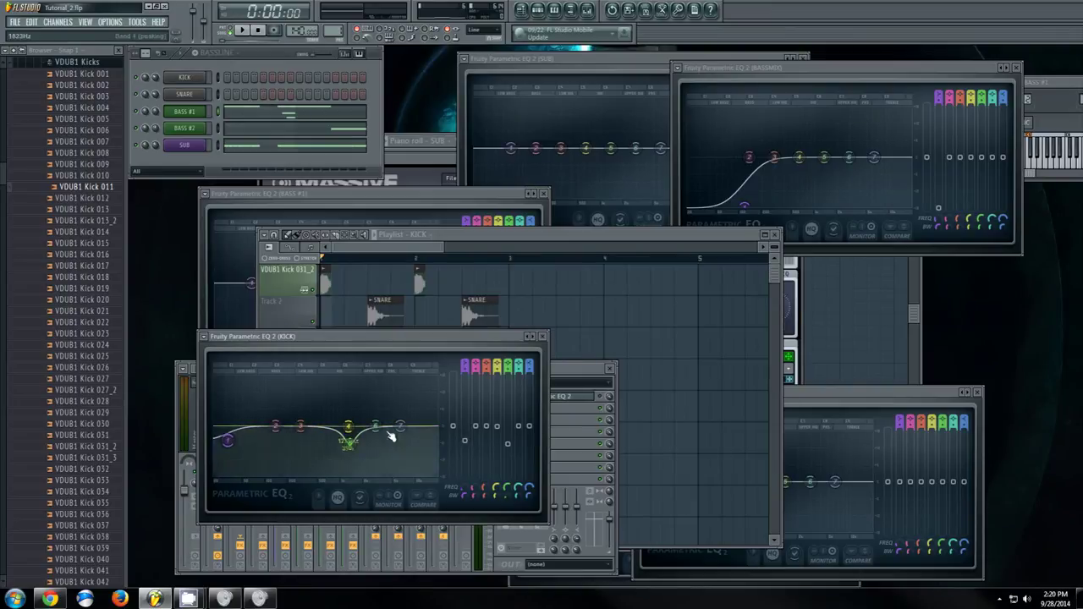
pyautogui.click(606, 398)
pyautogui.click(312, 346)
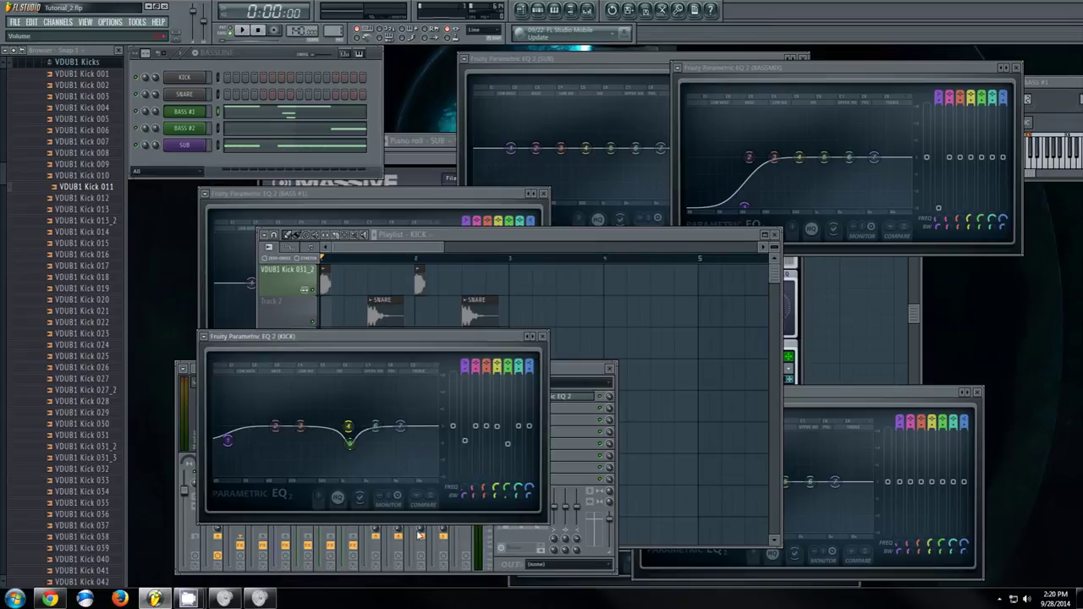
# Open the SUB mixer track's EQ, play the beat and move band 1 onto the sub's strongest frequency.
pyautogui.click(579, 453)
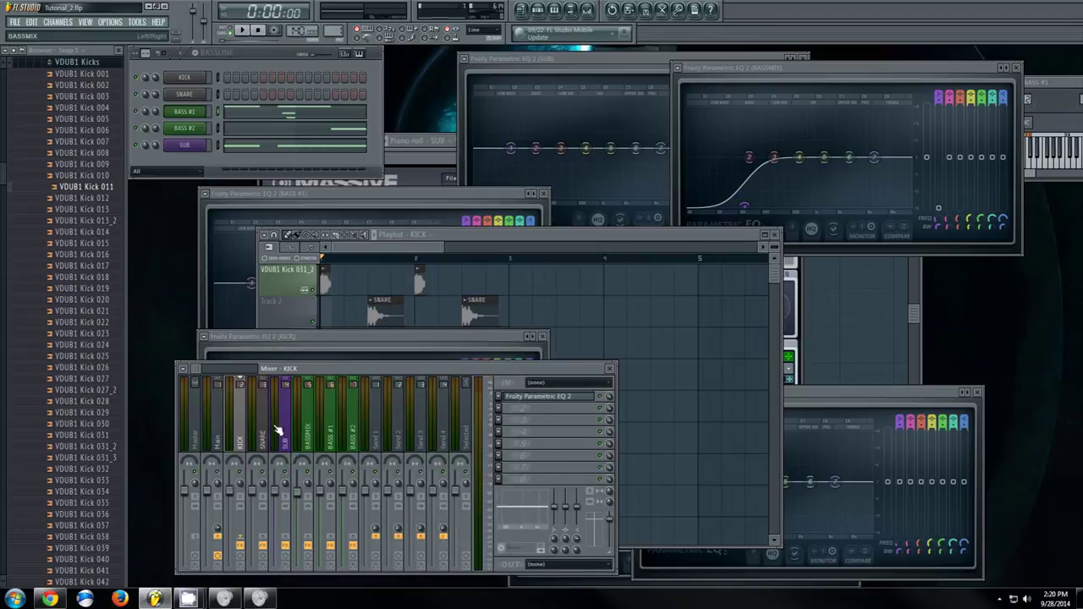
pyautogui.click(289, 429)
pyautogui.click(548, 397)
pyautogui.press('space')
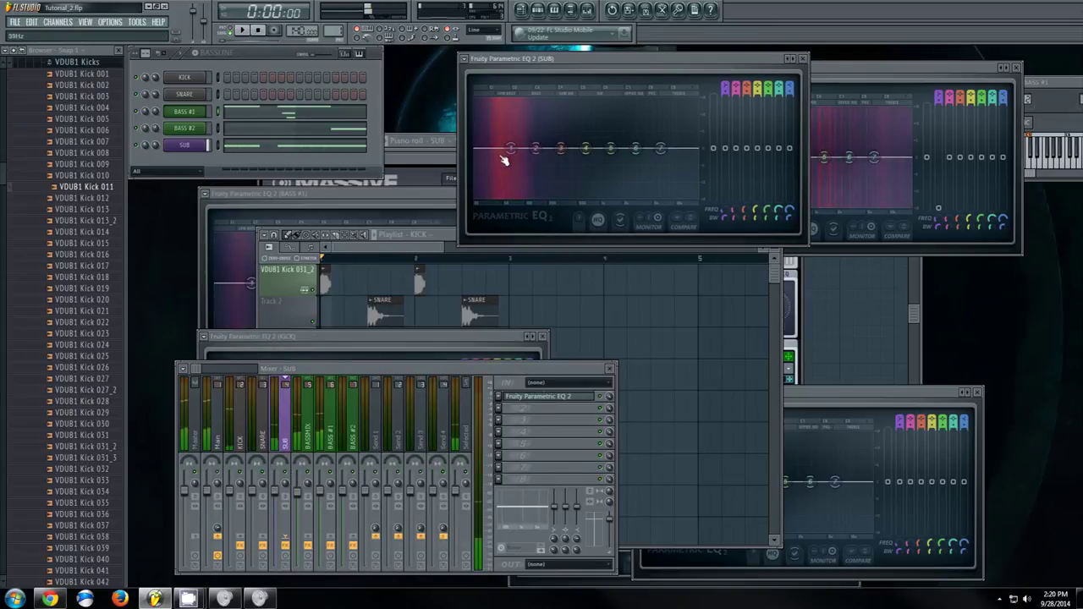
pyautogui.press('space')
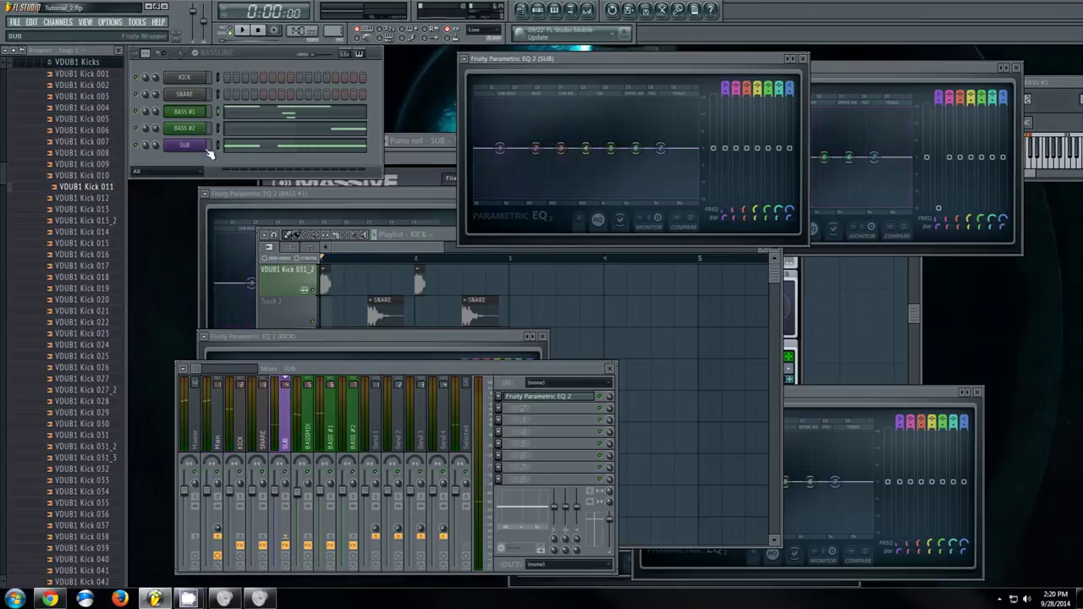
# Open the SUB channel's Massive synth, check its envelopes and turn down the Sweep Level and Sweep Decay macros.
pyautogui.click(184, 145)
pyautogui.click(532, 378)
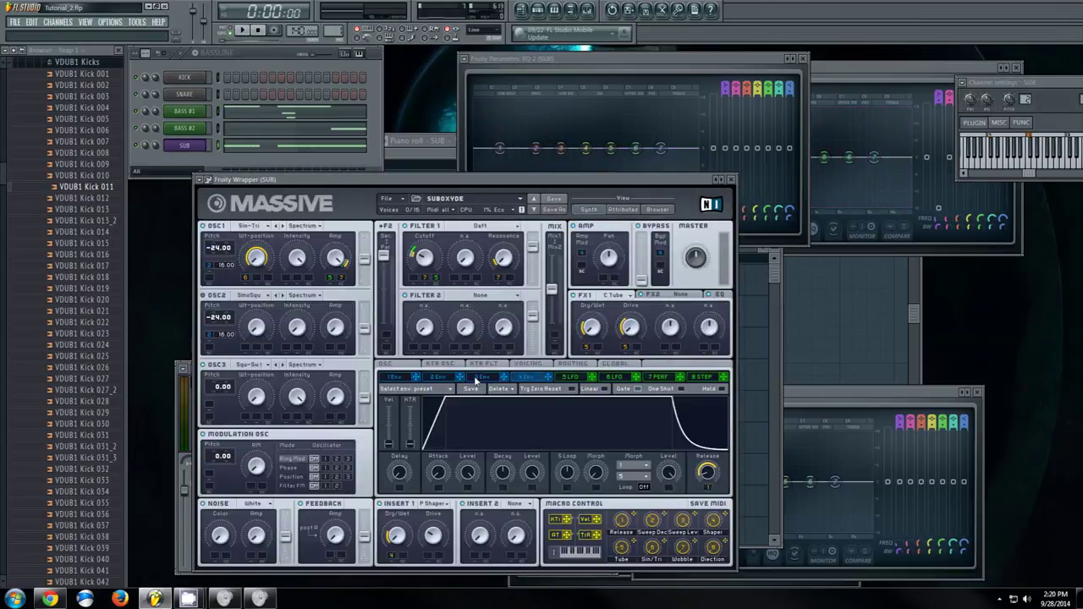
pyautogui.click(444, 379)
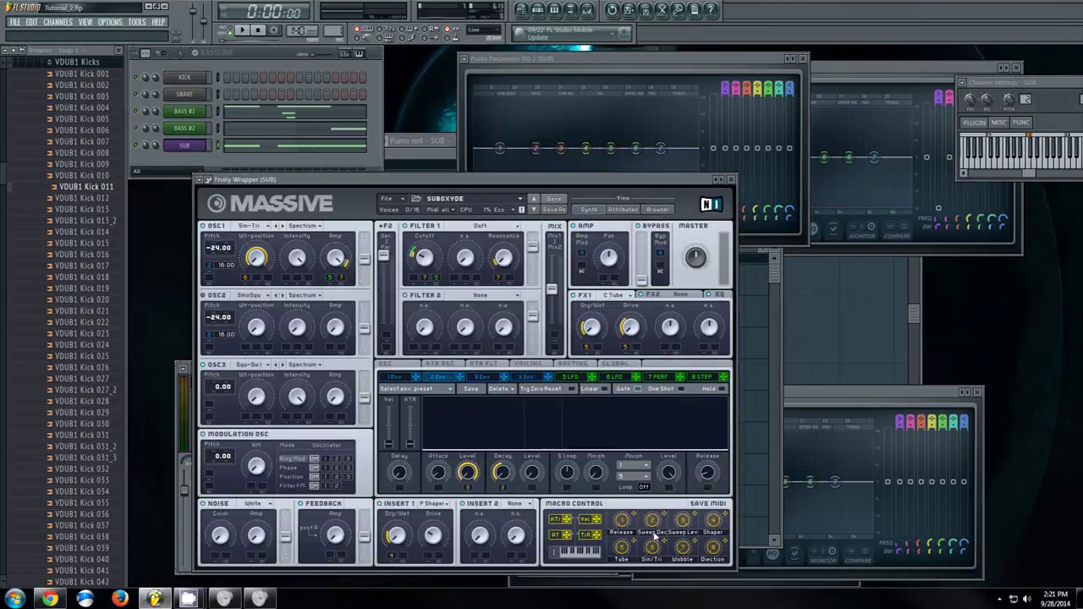
pyautogui.moveTo(684, 525); pyautogui.dragTo(680, 580)
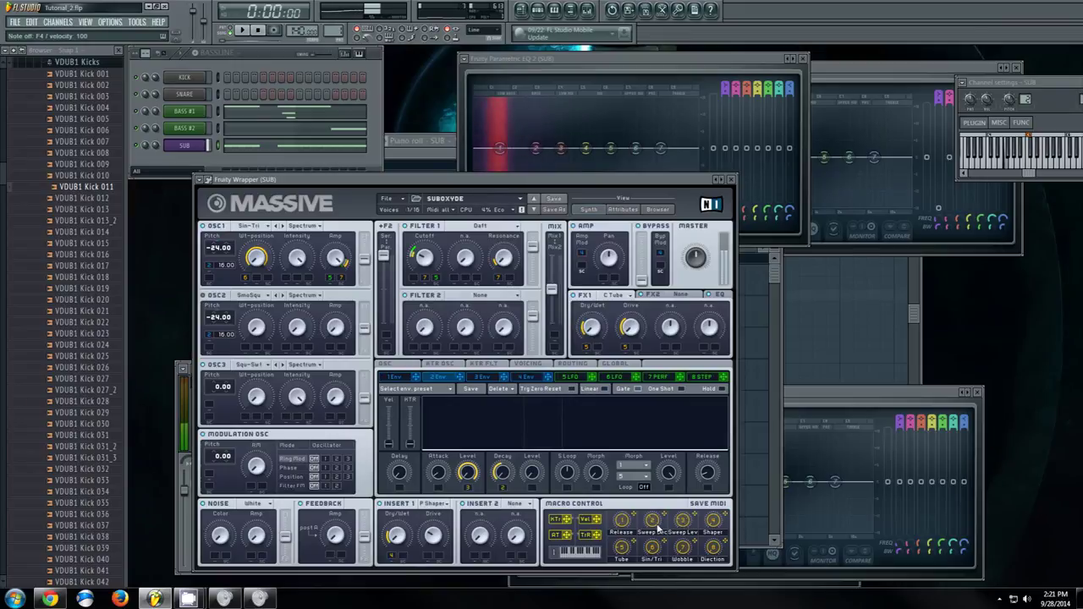
pyautogui.moveTo(655, 526); pyautogui.dragTo(658, 540)
# Place band 1 of the SUB EQ at 43 Hz on the sub note's peak and move the Massive window below it.
pyautogui.moveTo(507, 153); pyautogui.dragTo(502, 153)
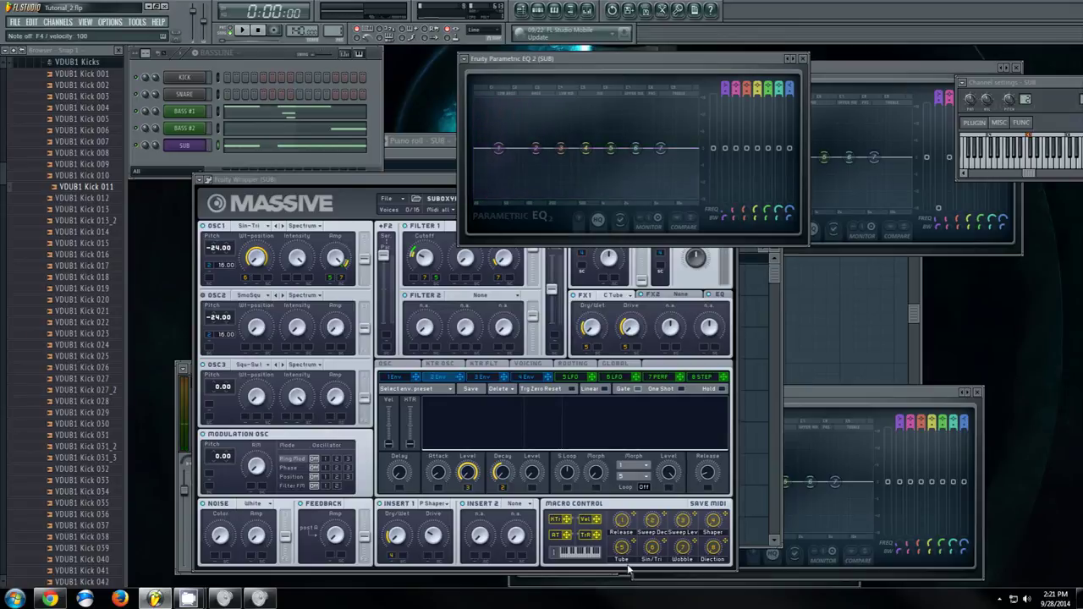
pyautogui.click(615, 518)
pyautogui.moveTo(454, 183); pyautogui.dragTo(464, 213)
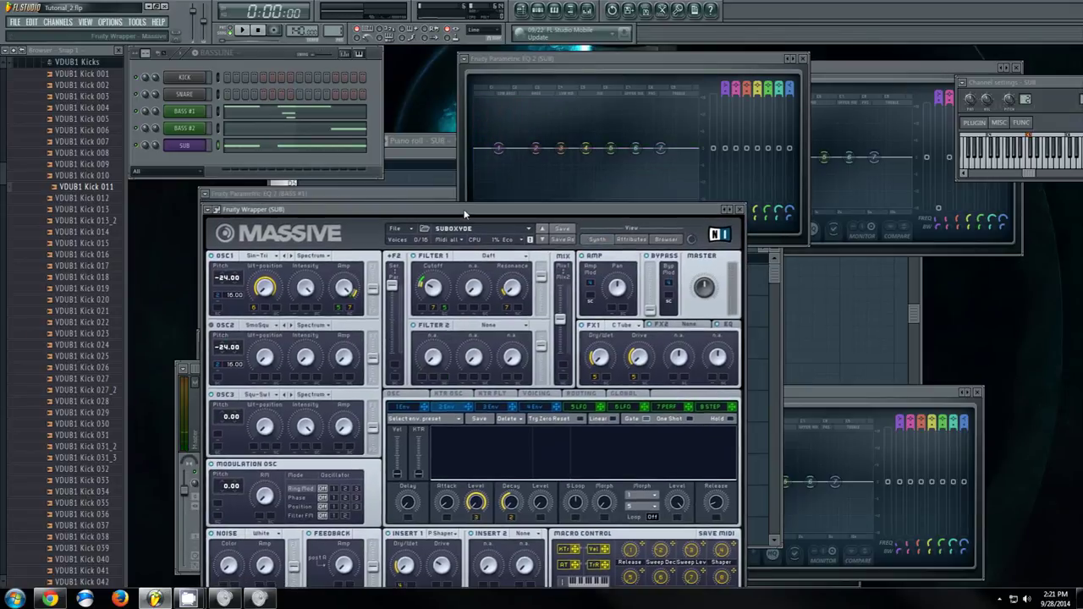
pyautogui.click(366, 204)
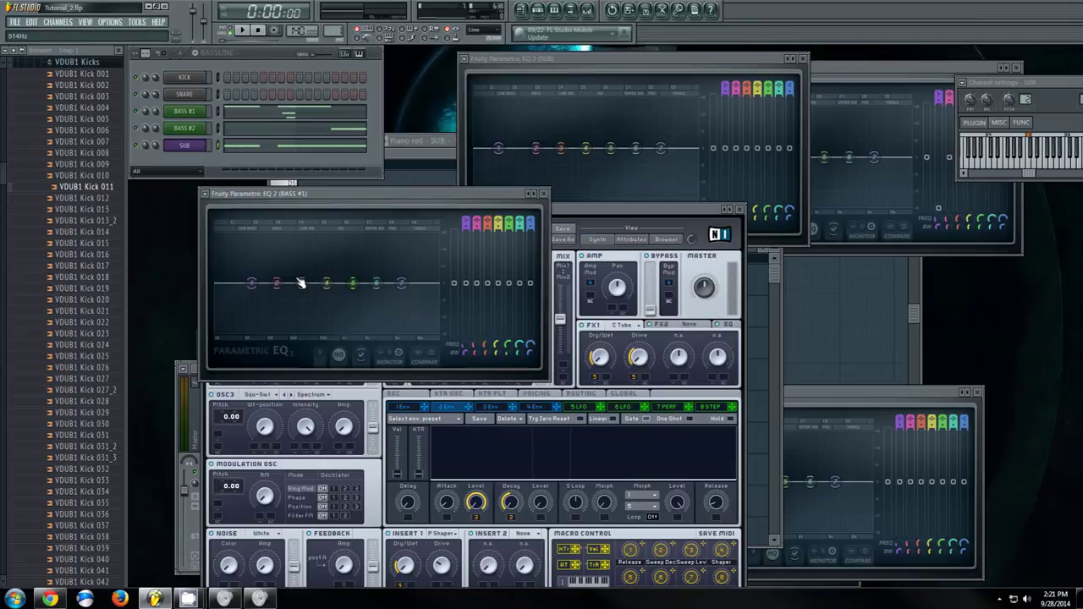
pyautogui.click(186, 148)
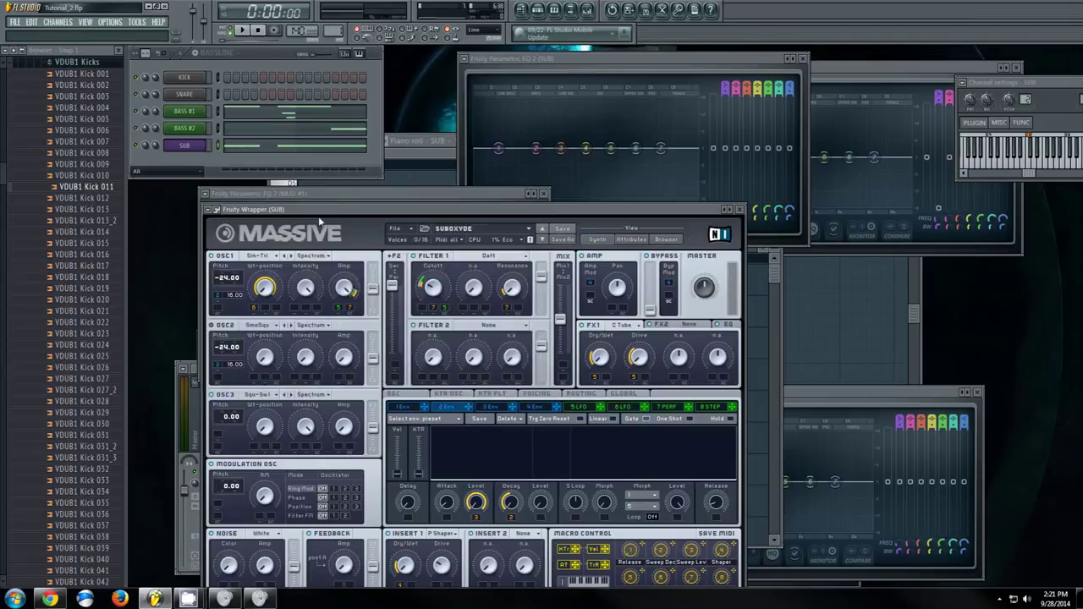
pyautogui.click(501, 150)
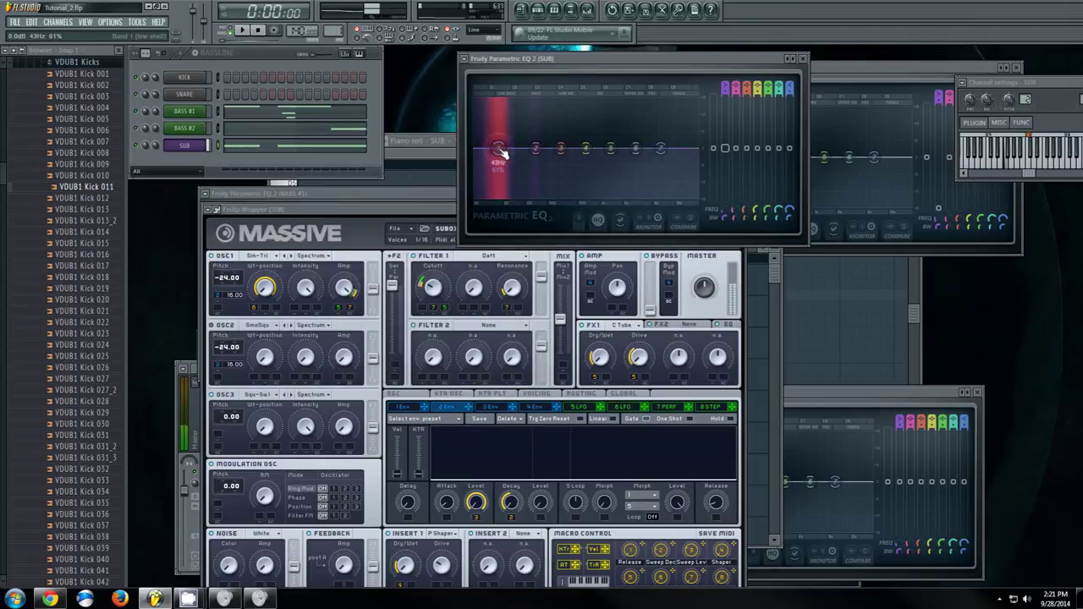
# Reopen the KICK track's EQ and shape band 1 into a steep low-shelf cut.
pyautogui.press('F9')
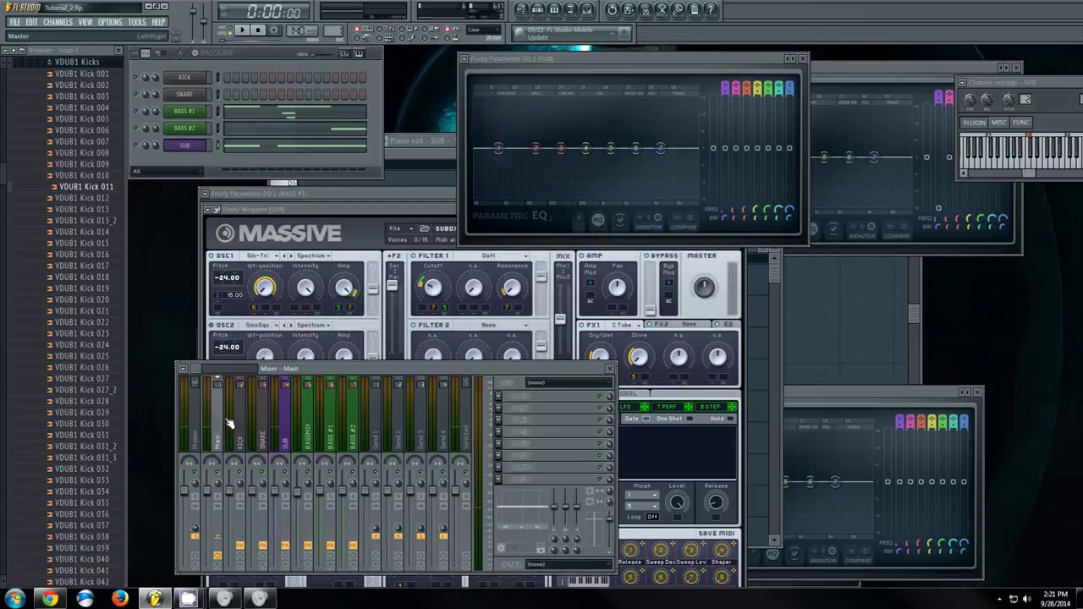
pyautogui.click(548, 407)
pyautogui.moveTo(238, 426); pyautogui.dragTo(243, 457)
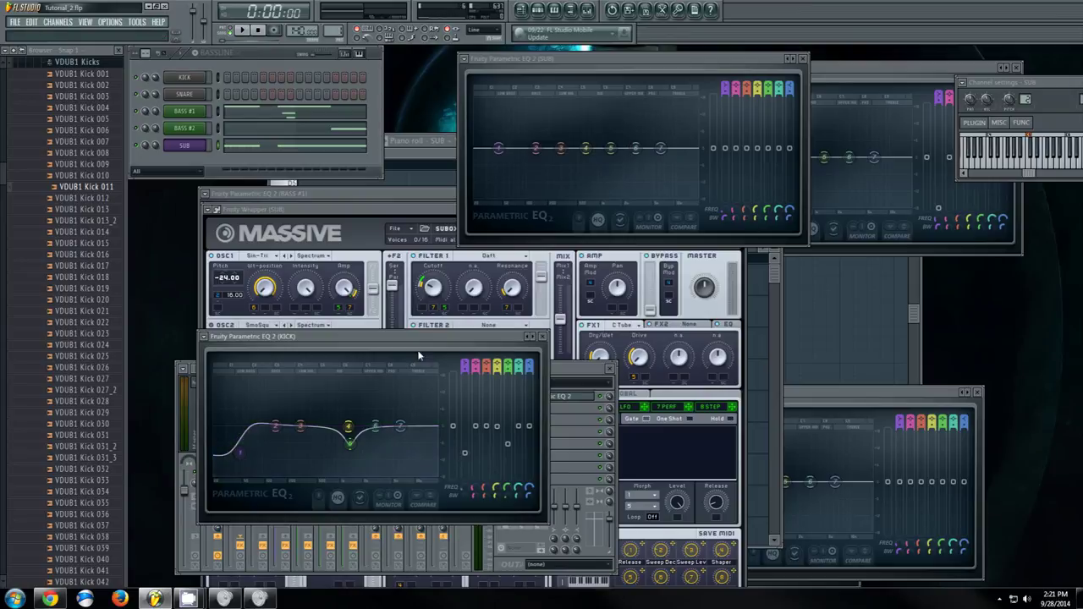
# Refine the KICK EQ's low shelf to about 56 Hz at 1% bandwidth and stack its window directly below the SUB EQ.
pyautogui.moveTo(372, 335); pyautogui.dragTo(423, 309)
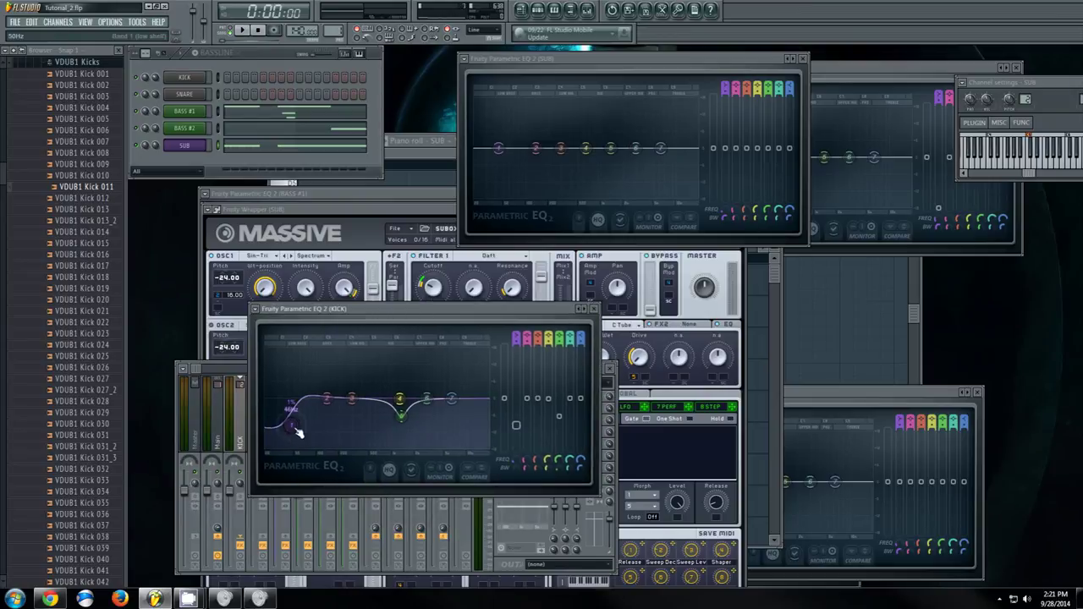
pyautogui.moveTo(299, 433); pyautogui.dragTo(298, 453)
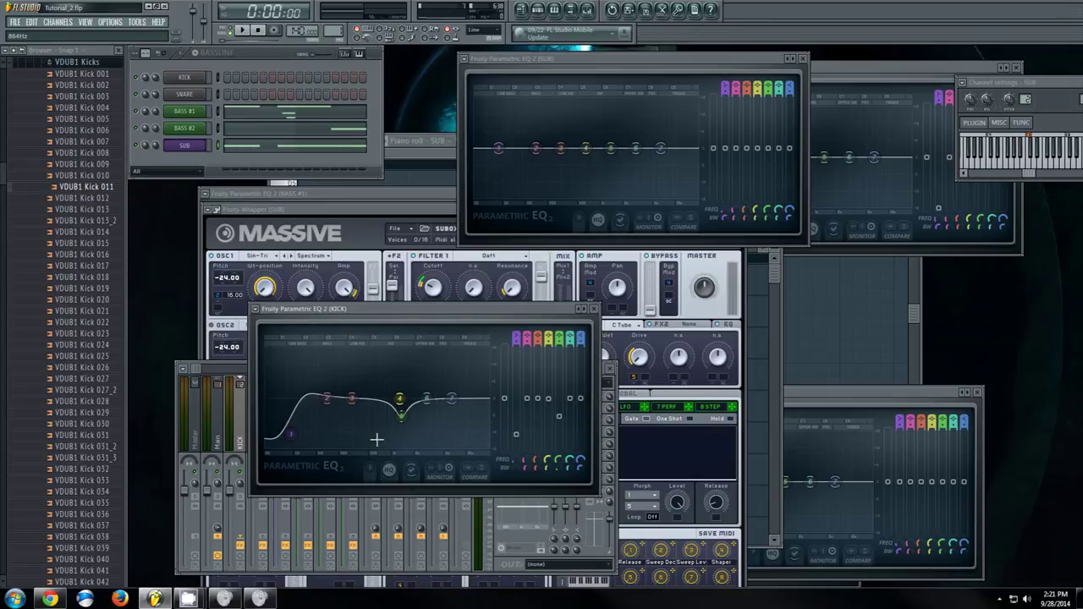
pyautogui.press('space')
pyautogui.moveTo(294, 439); pyautogui.dragTo(305, 406)
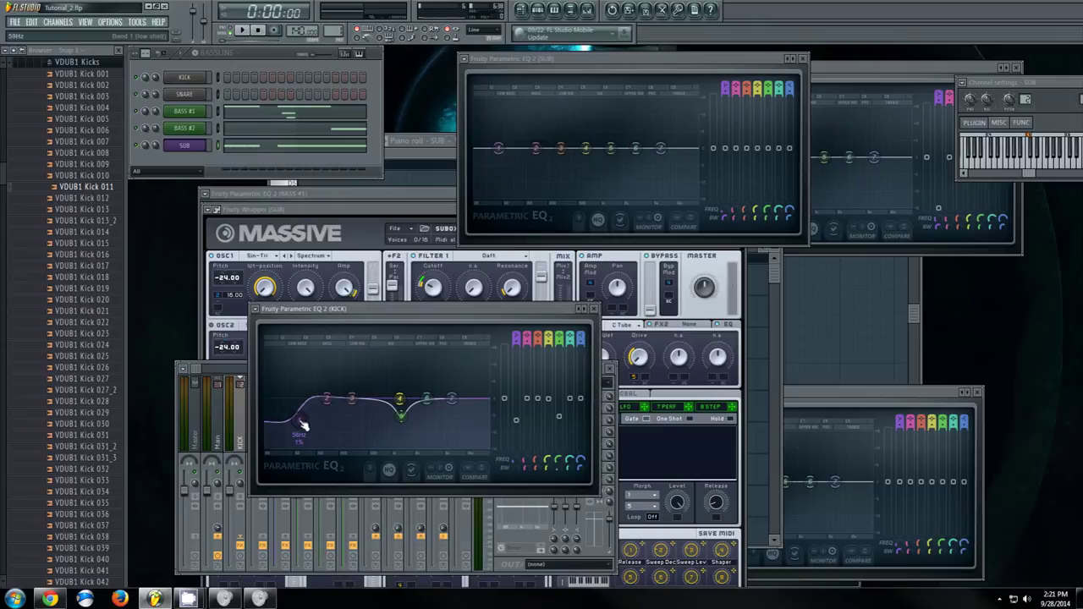
pyautogui.moveTo(425, 310); pyautogui.dragTo(636, 253)
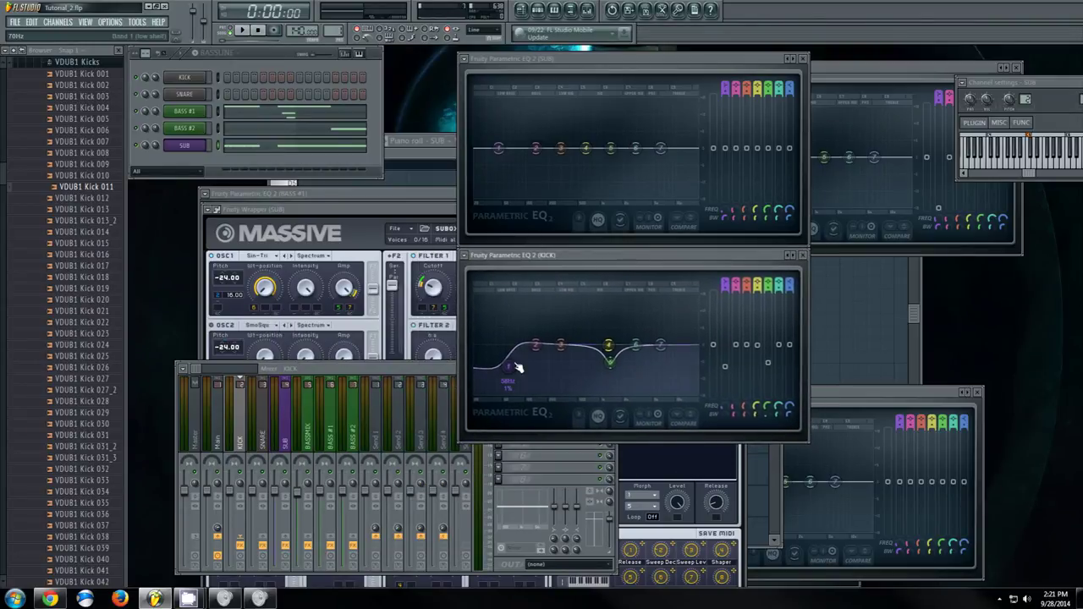
# Set the KICK EQ's band 1 low shelf to about 48 Hz and readjust its cut depth while playing the pattern.
pyautogui.moveTo(517, 373)
pyautogui.mouseDown()
pyautogui.moveTo(510, 398)
pyautogui.moveTo(518, 383)
pyautogui.moveTo(506, 375)
pyautogui.mouseUp()
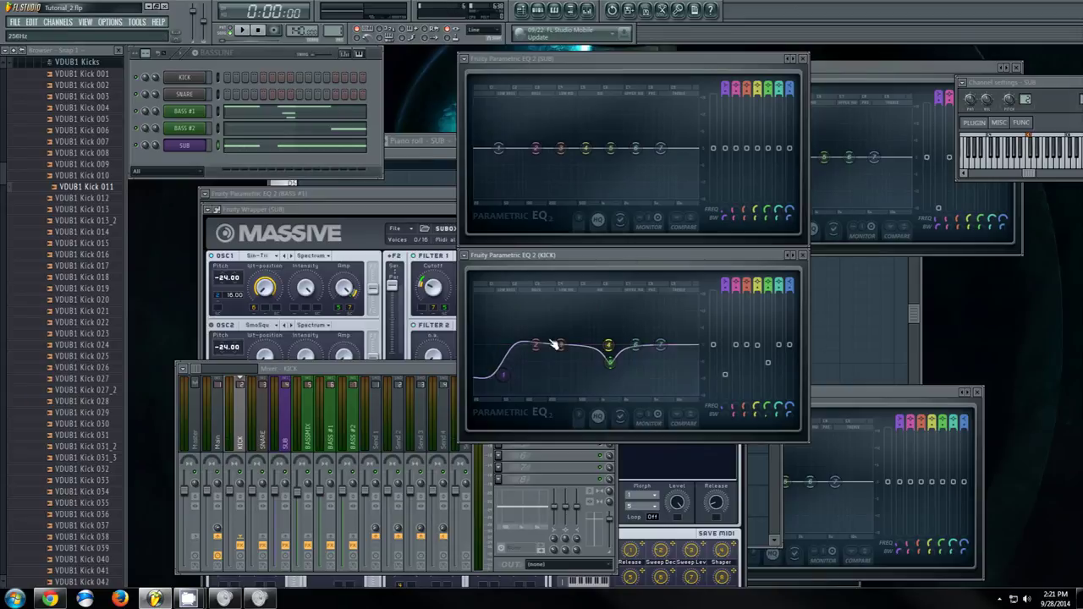
pyautogui.press('space')
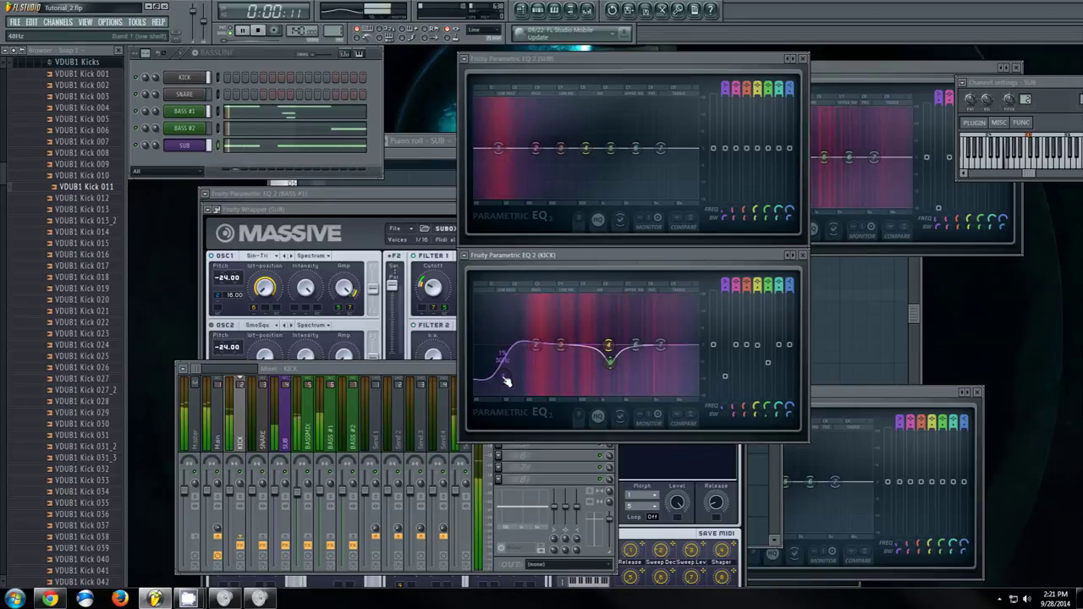
pyautogui.moveTo(505, 379); pyautogui.dragTo(504, 355)
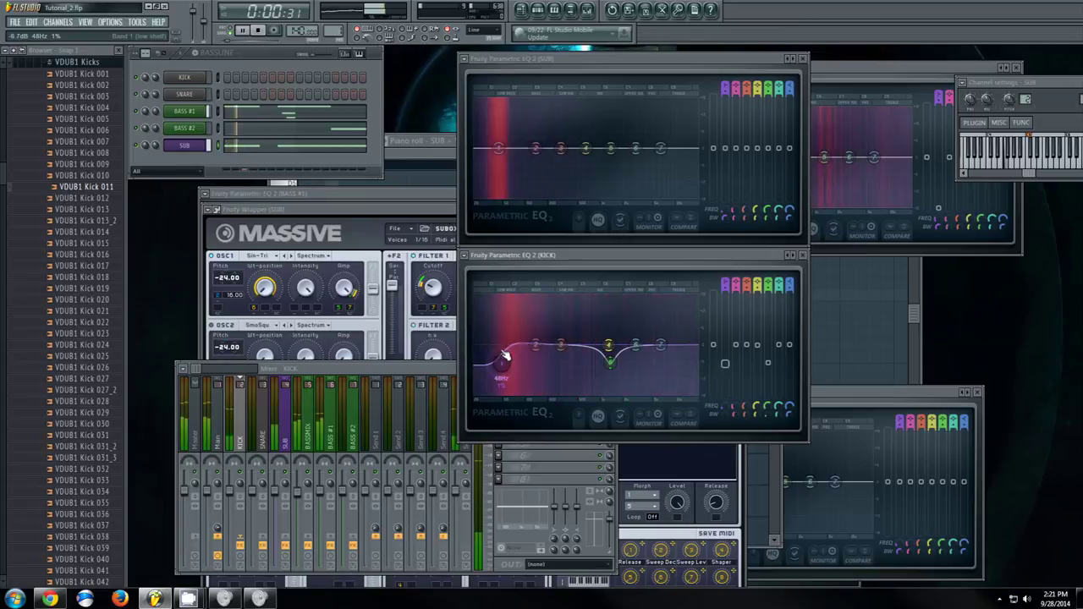
pyautogui.press('space')
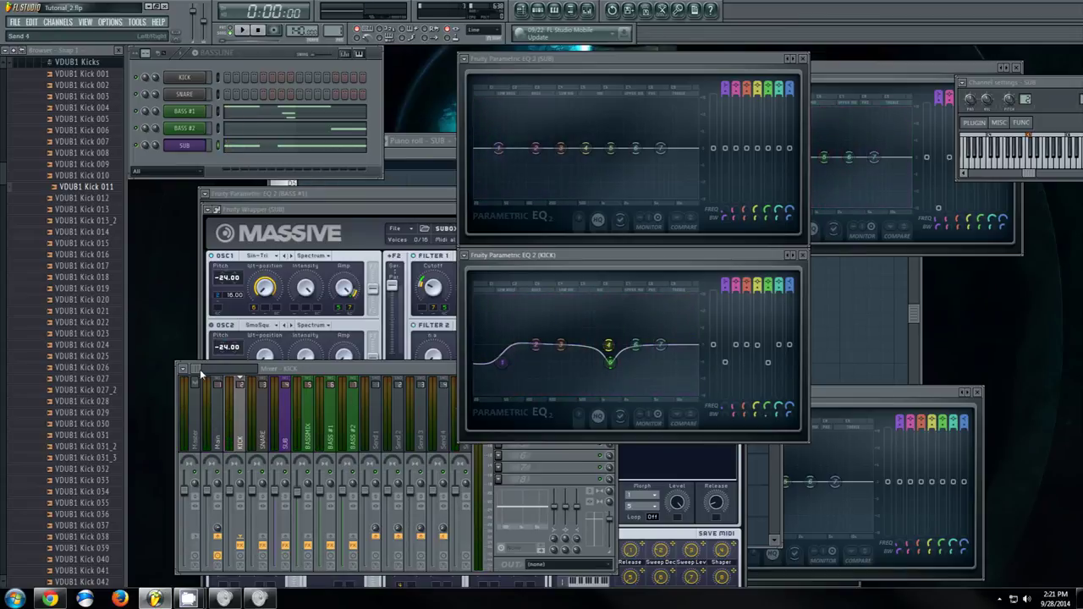
pyautogui.moveTo(201, 371)
pyautogui.mouseDown()
pyautogui.moveTo(211, 372)
pyautogui.moveTo(193, 371)
pyautogui.mouseUp()
pyautogui.click(520, 292)
pyautogui.moveTo(502, 362)
pyautogui.mouseDown()
pyautogui.moveTo(500, 373)
pyautogui.moveTo(503, 365)
pyautogui.mouseUp()
pyautogui.press('space')
pyautogui.press('space')
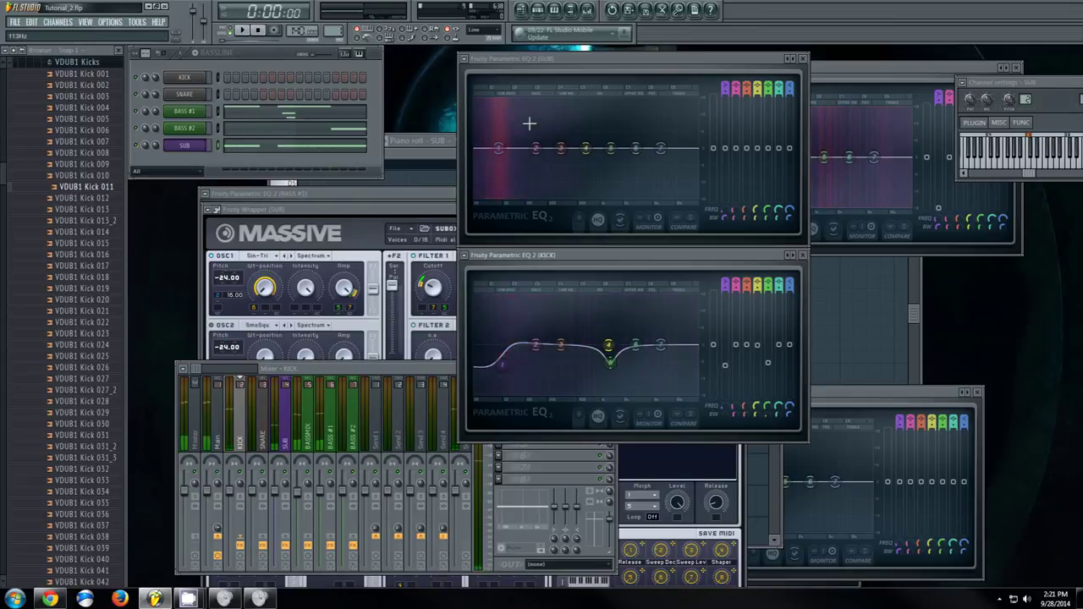
# Reopen the SUB channel's Massive to check its Sweep Decay macro, and shift the SUB EQ window closer to the channel rack.
pyautogui.click(184, 148)
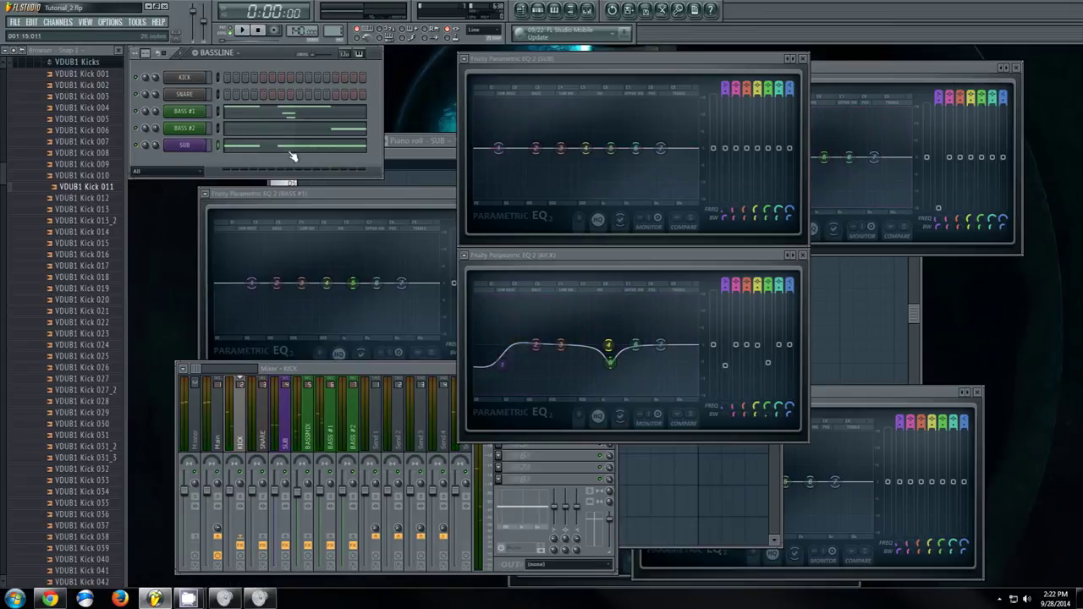
pyautogui.click(188, 146)
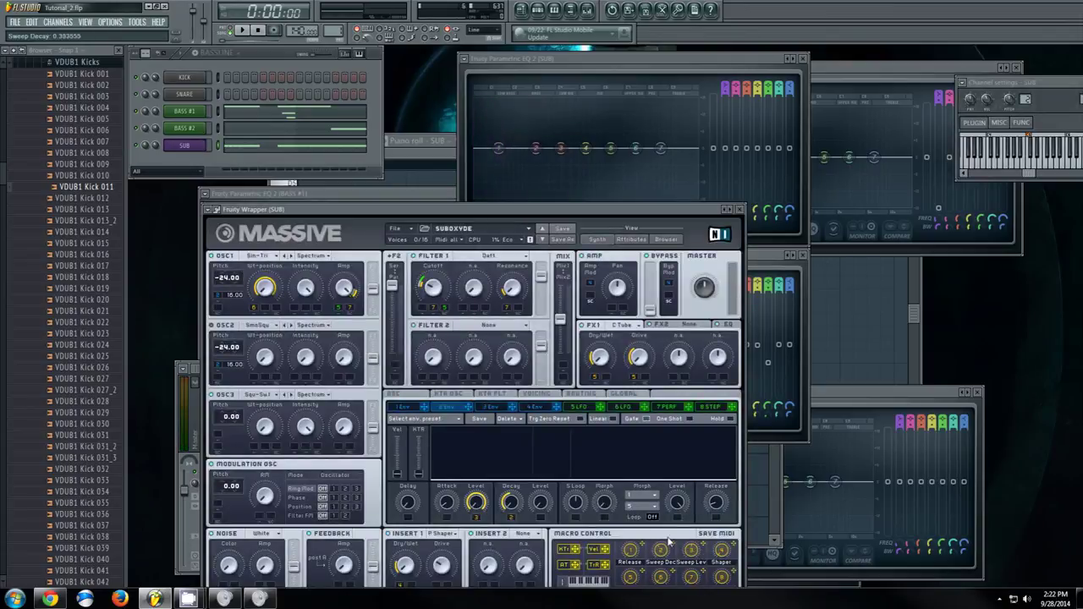
pyautogui.moveTo(675, 527); pyautogui.dragTo(661, 550)
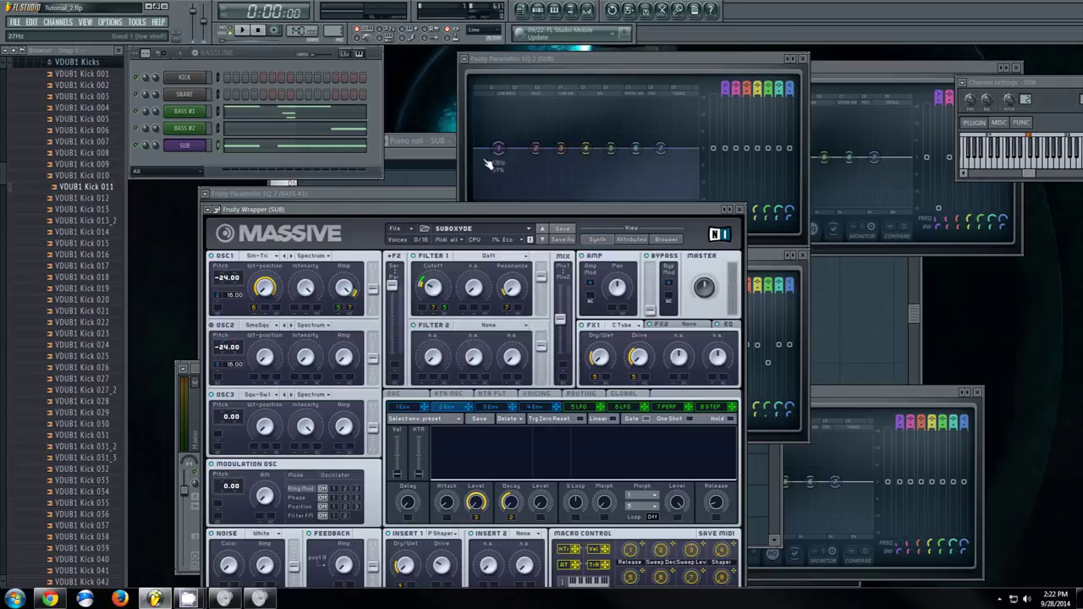
pyautogui.moveTo(619, 56); pyautogui.dragTo(548, 56)
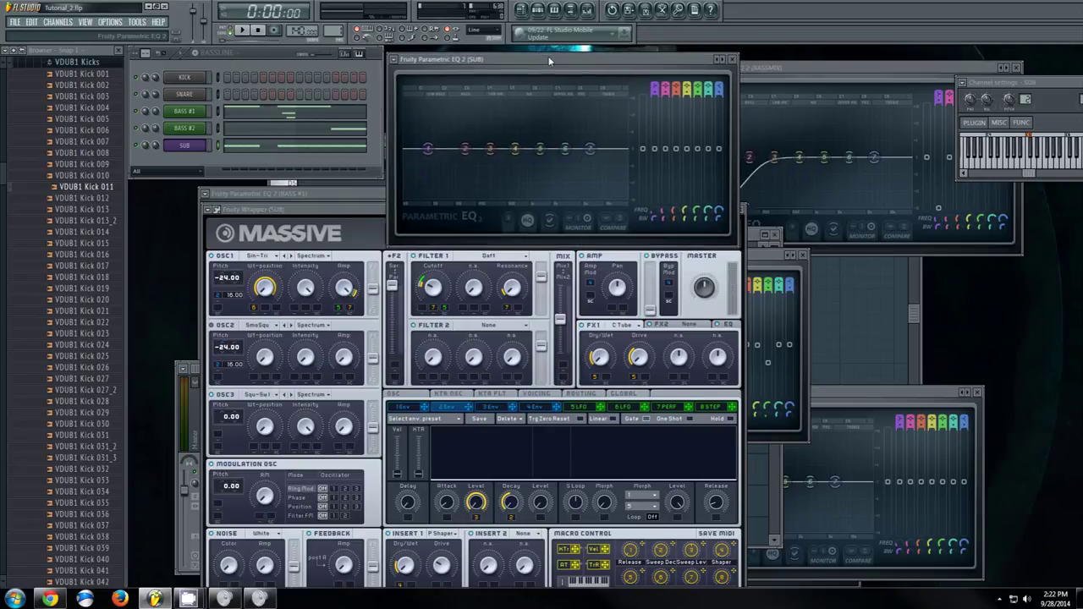
pyautogui.click(361, 214)
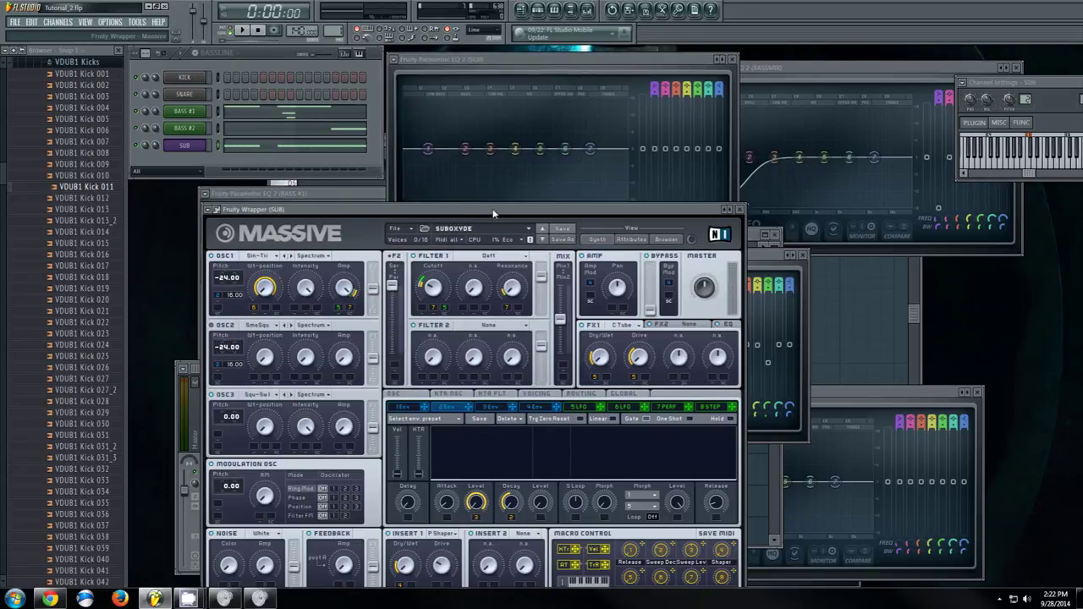
pyautogui.moveTo(493, 213); pyautogui.dragTo(497, 206)
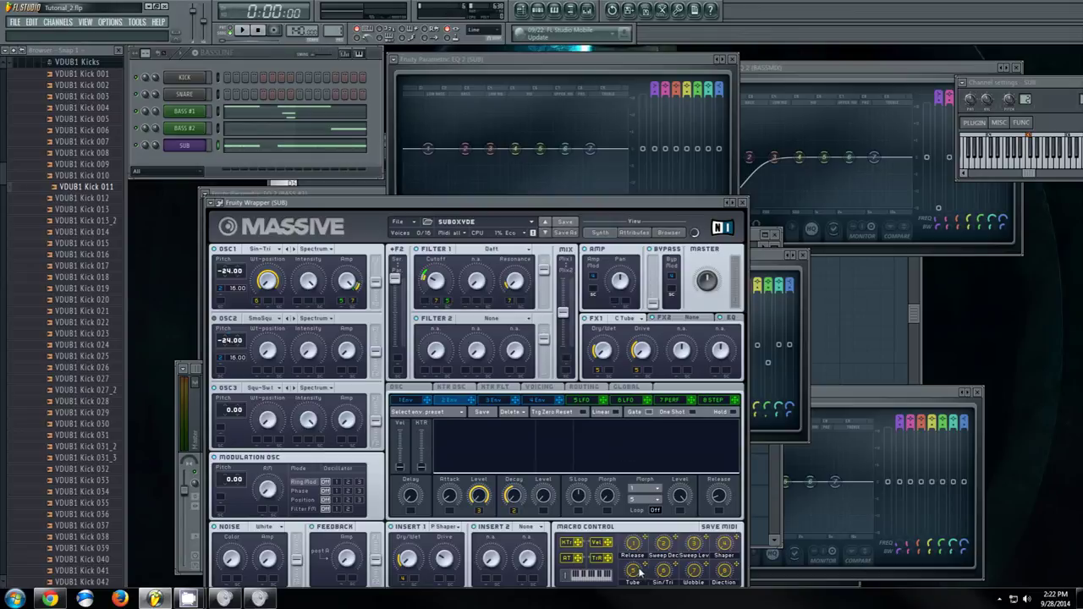
# Look through the FX1 effect types in the SUB's Massive without changing the effect, and close the synth.
pyautogui.click(625, 320)
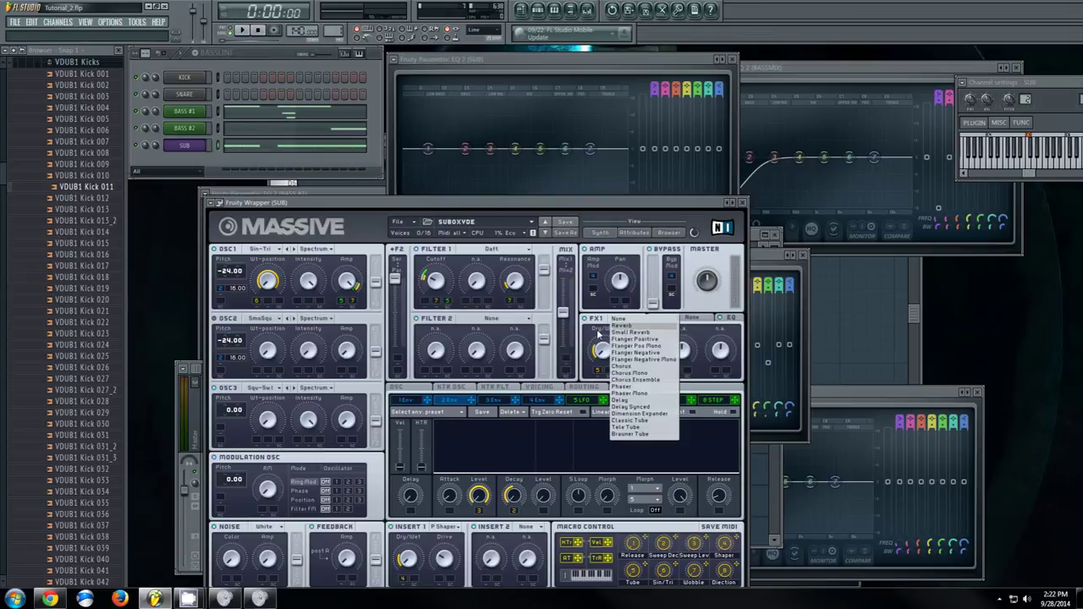
pyautogui.click(597, 334)
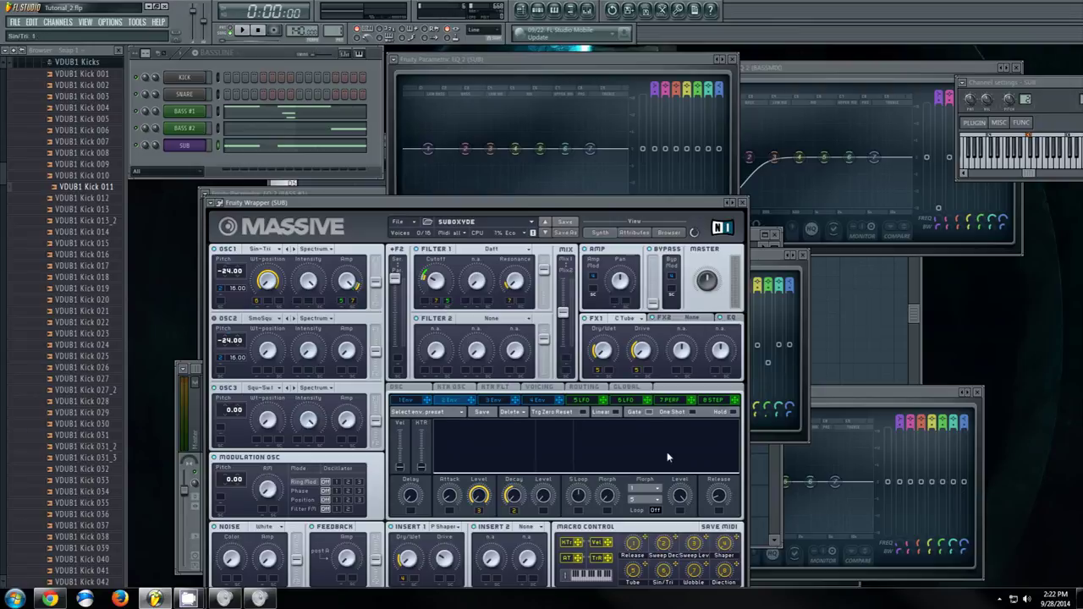
pyautogui.moveTo(667, 453); pyautogui.dragTo(661, 606)
pyautogui.moveTo(465, 200); pyautogui.dragTo(389, 192)
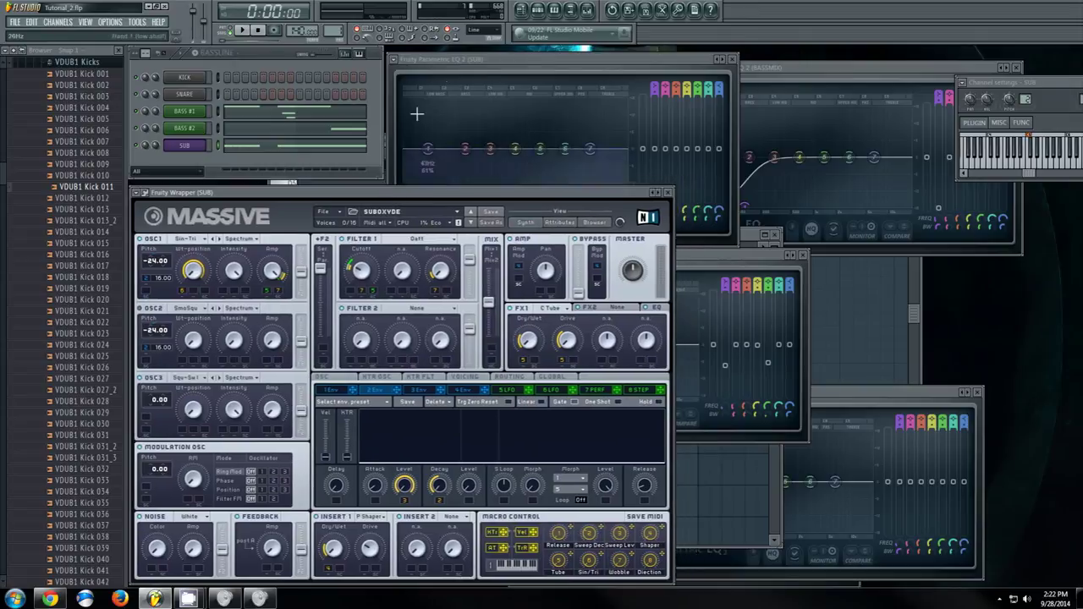
pyautogui.click(669, 193)
# Spread out the mixer and the KICK, BASS #1, SNARE and BASS #2 EQ windows so their curves can be compared.
pyautogui.moveTo(347, 367); pyautogui.dragTo(312, 378)
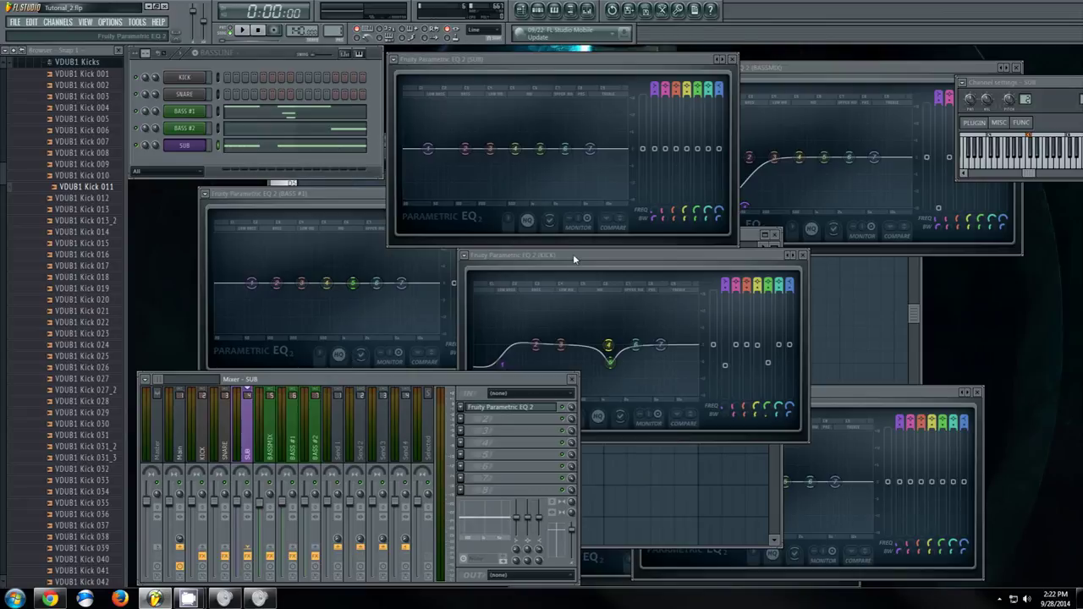
pyautogui.moveTo(573, 254); pyautogui.dragTo(779, 250)
pyautogui.moveTo(356, 191); pyautogui.dragTo(333, 185)
pyautogui.click(986, 463)
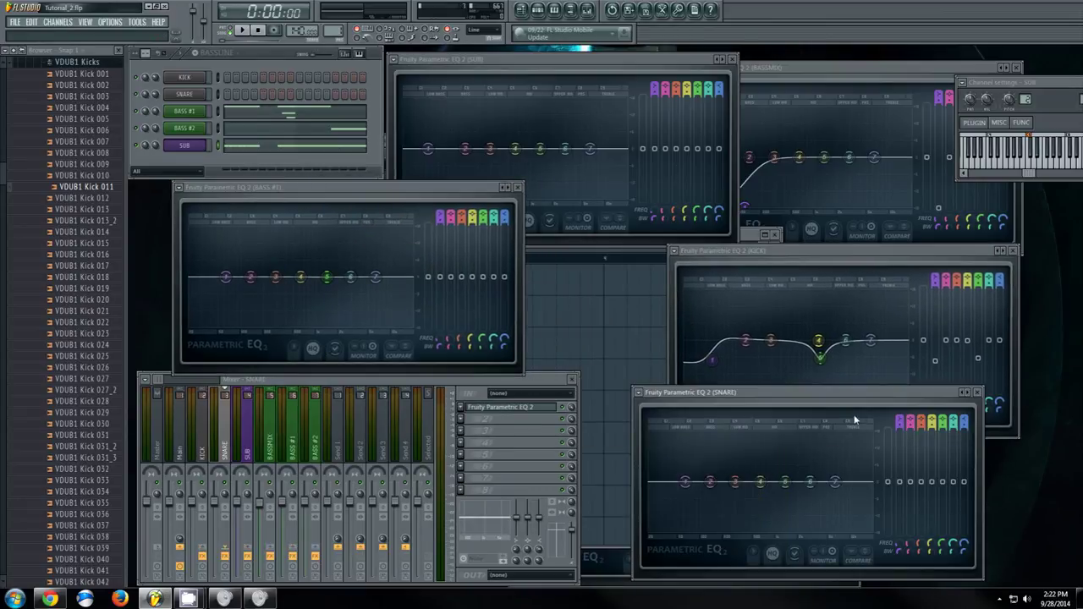
pyautogui.moveTo(815, 392); pyautogui.dragTo(915, 397)
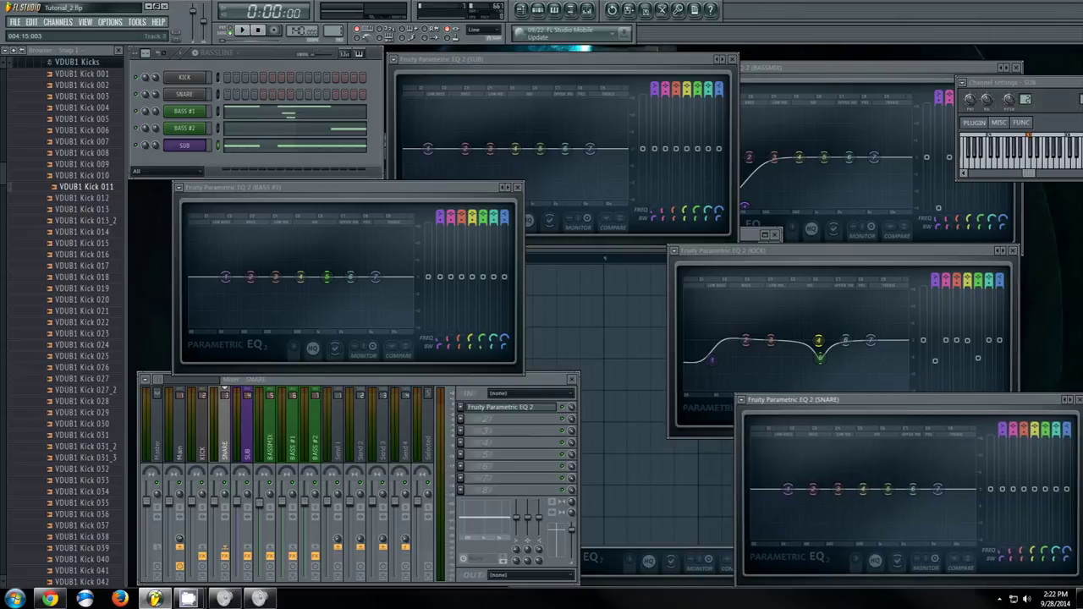
pyautogui.click(611, 572)
pyautogui.moveTo(629, 402); pyautogui.dragTo(565, 396)
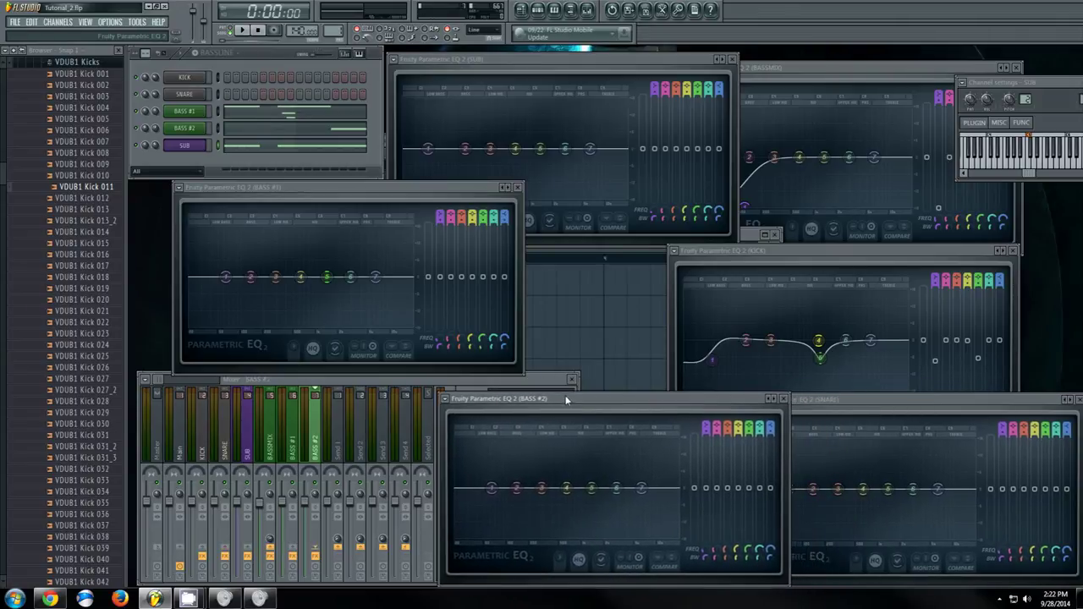
# Display the Playlist in front of the EQ windows and zoom its timeline out slightly.
pyautogui.click(780, 238)
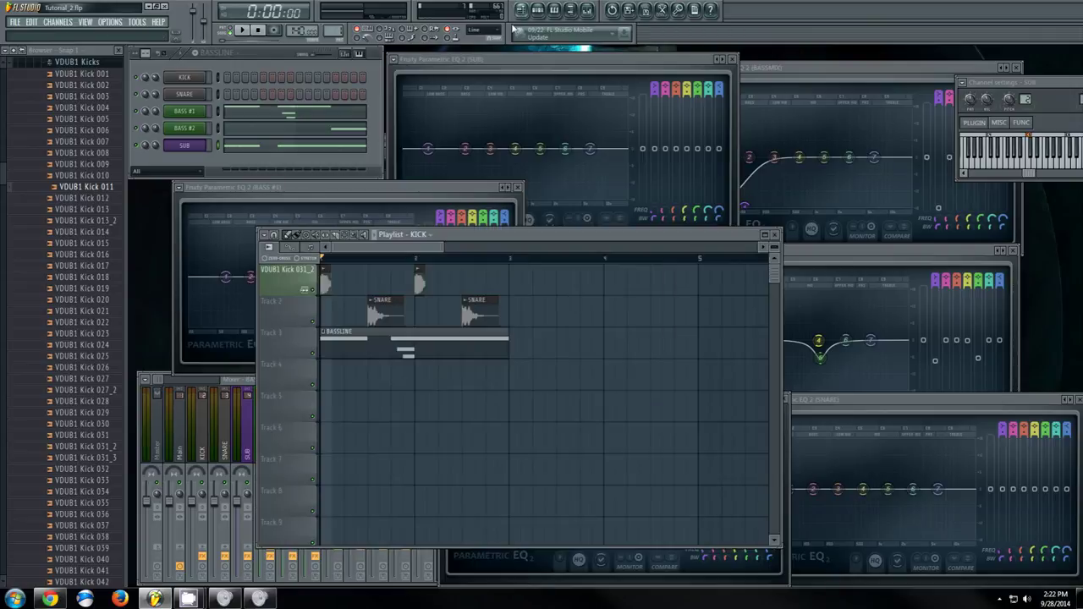
pyautogui.click(775, 235)
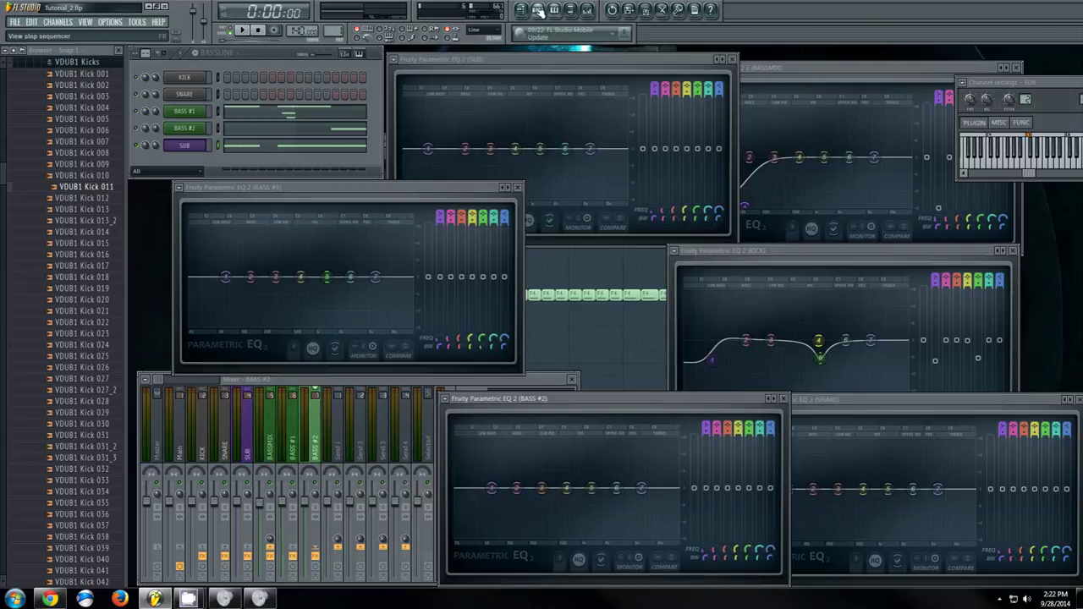
pyautogui.click(521, 10)
pyautogui.moveTo(440, 246); pyautogui.dragTo(449, 246)
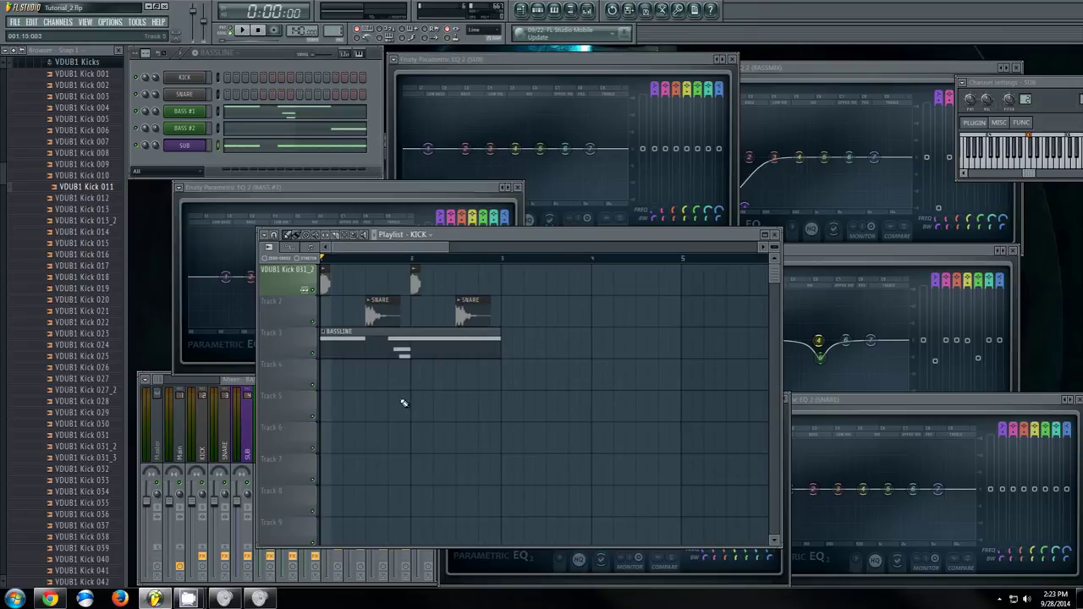
# View the BASS #1 channel's Massive synth and close it again.
pyautogui.click(191, 113)
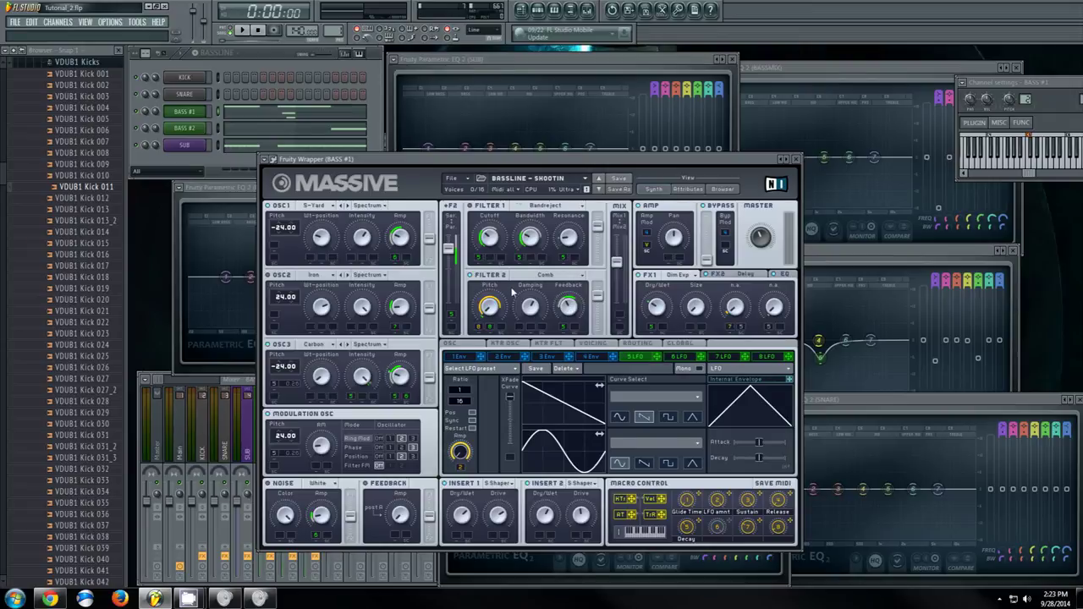
pyautogui.moveTo(524, 166); pyautogui.dragTo(519, 174)
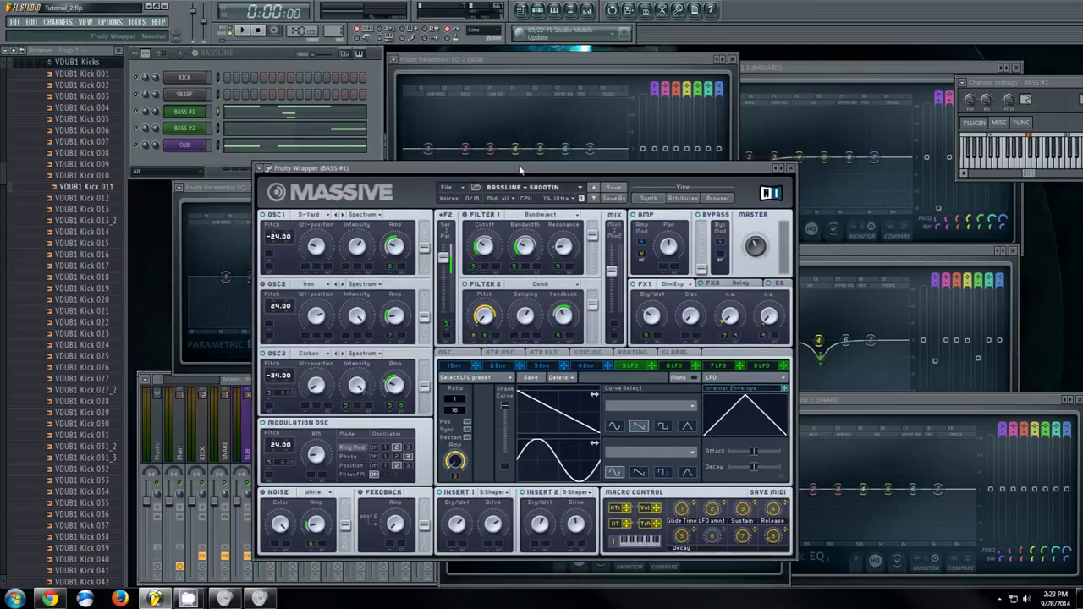
pyautogui.click(792, 168)
# Widen the mixer to show more insert tracks and play the project briefly to watch the EQ spectra.
pyautogui.click(249, 381)
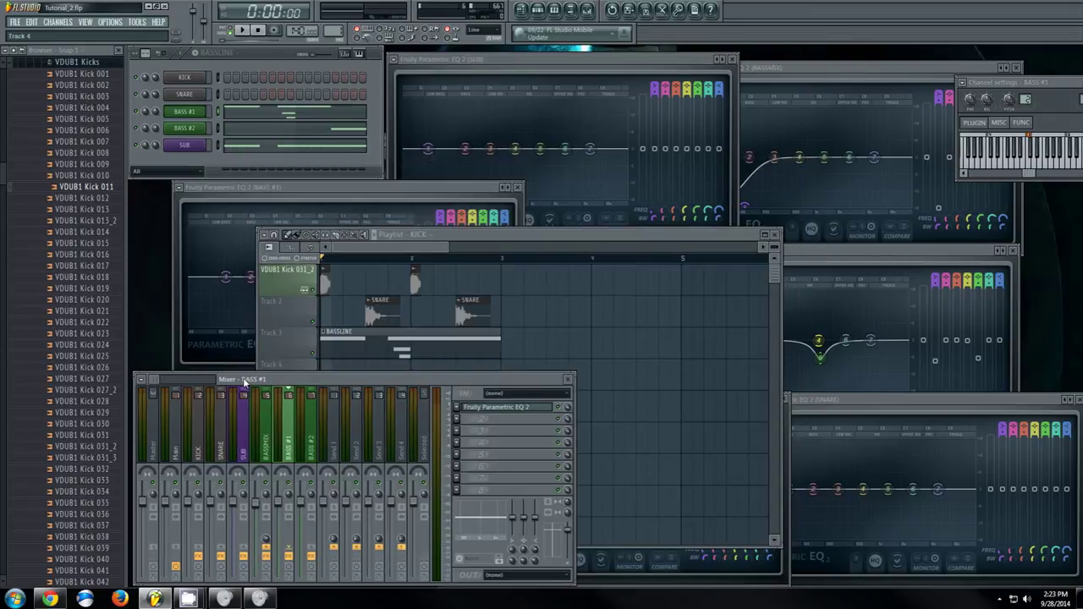
pyautogui.moveTo(571, 415); pyautogui.dragTo(656, 415)
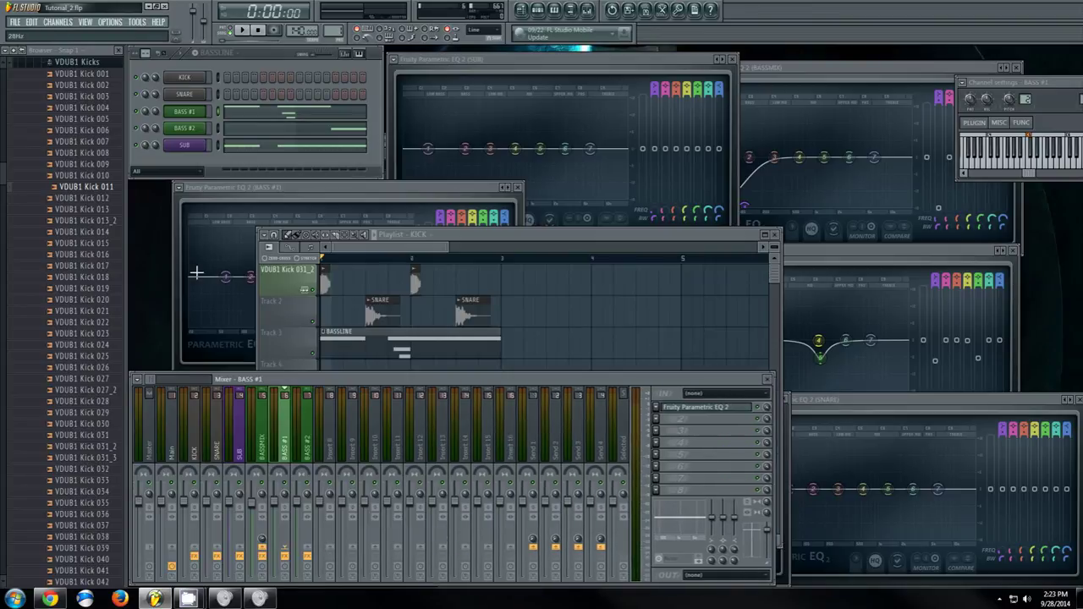
pyautogui.click(283, 58)
pyautogui.press('space')
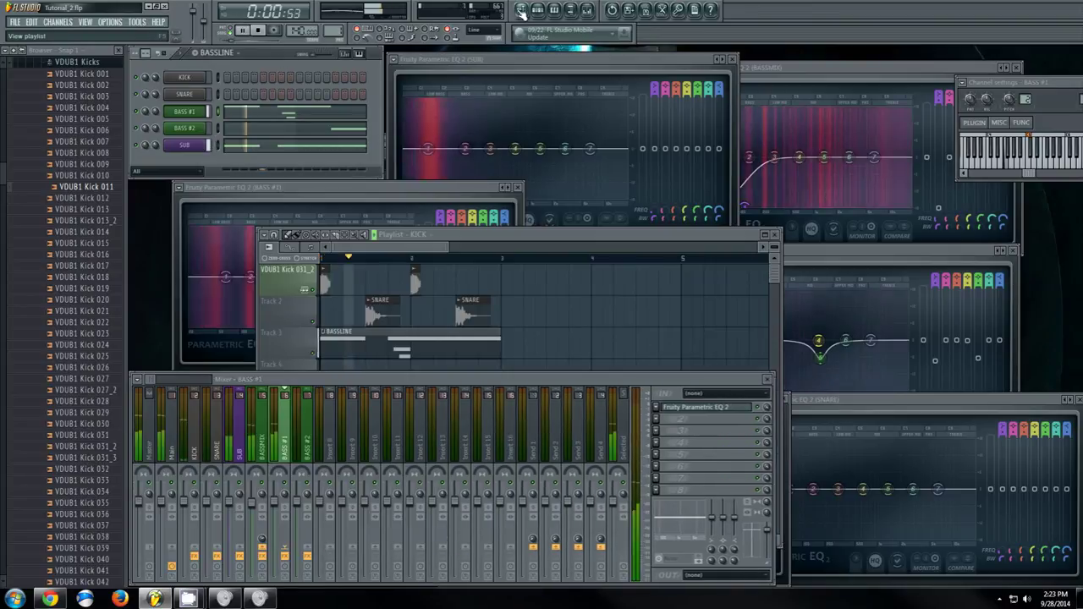
pyautogui.click(521, 11)
pyautogui.press('space')
# Bring the BASS #1, KICK and BASSMIX EQ windows and the mixer in front of the Playlist.
pyautogui.click(341, 187)
pyautogui.click(836, 247)
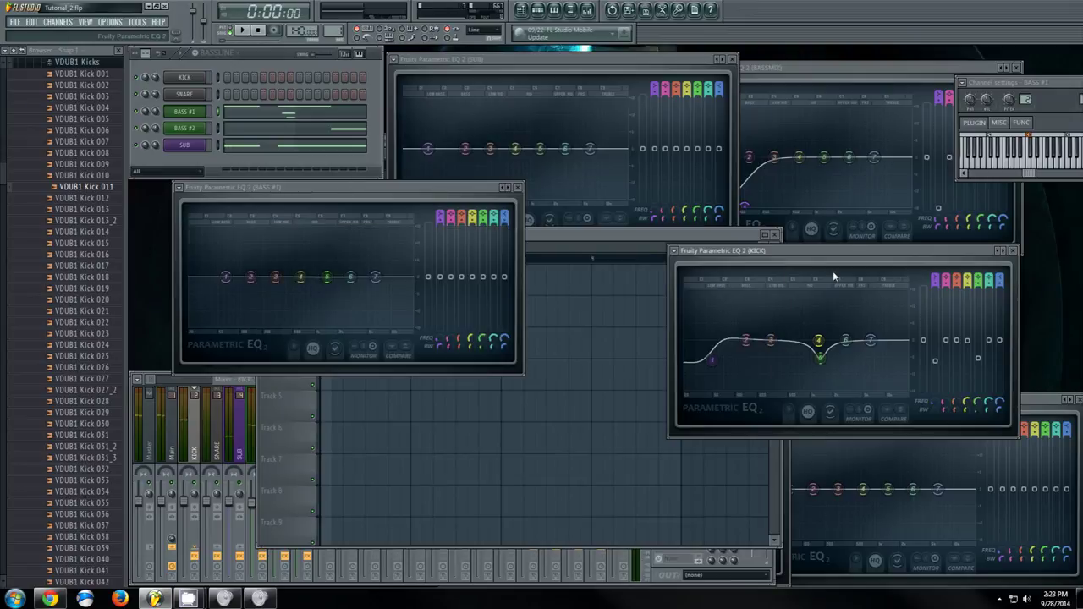
pyautogui.click(830, 89)
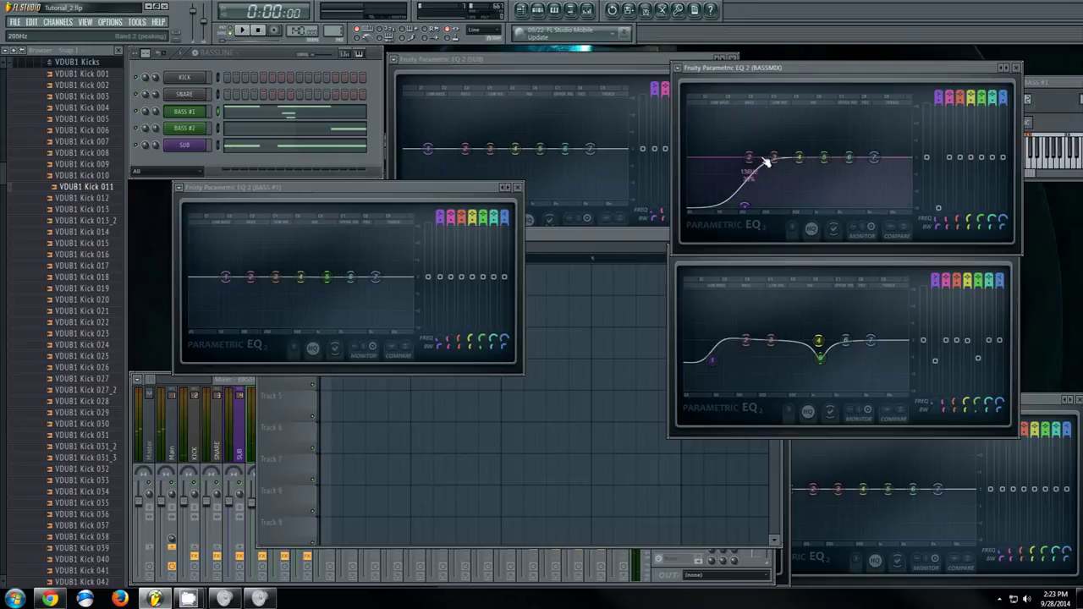
pyautogui.click(198, 443)
pyautogui.click(284, 440)
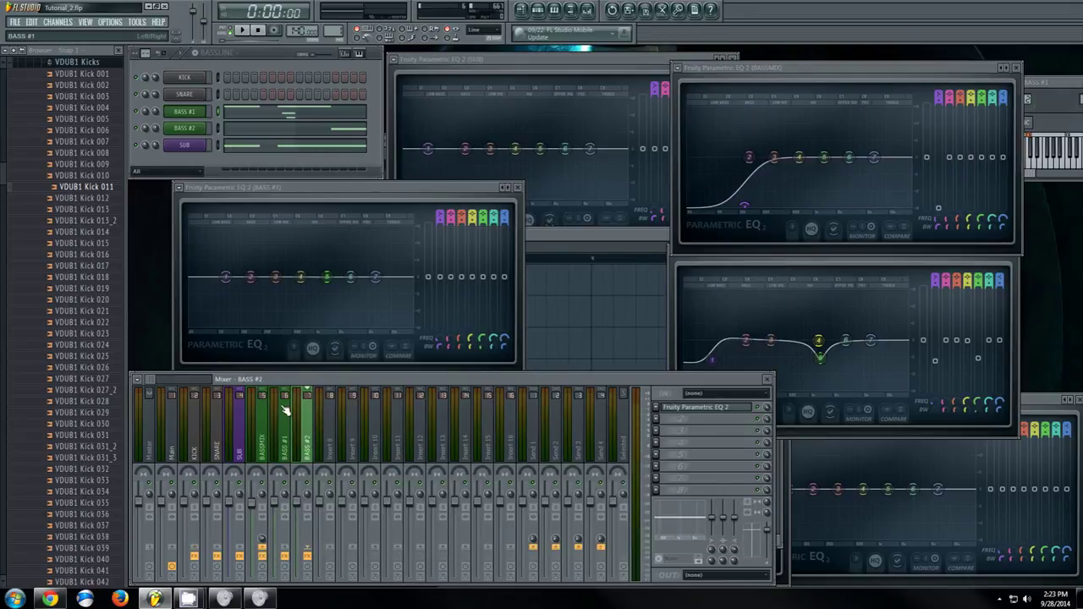
# Steepen the band 1 low cut on the BASSMIX EQ and reposition the BASSMIX and BASS #1 EQ windows.
pyautogui.moveTo(856, 65); pyautogui.dragTo(881, 59)
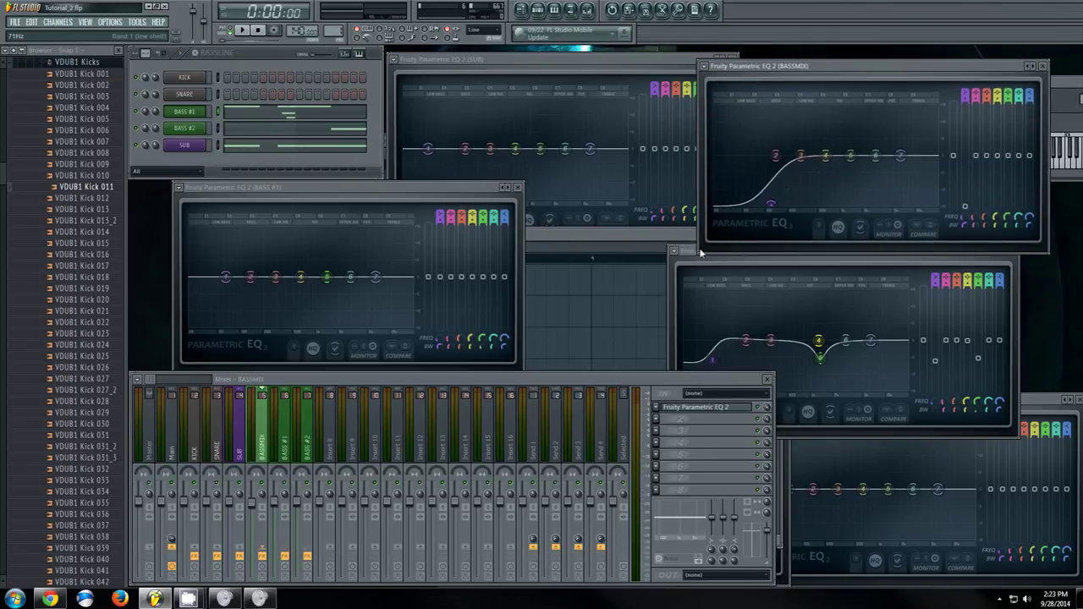
pyautogui.moveTo(966, 225); pyautogui.dragTo(958, 255)
pyautogui.moveTo(319, 187); pyautogui.dragTo(278, 188)
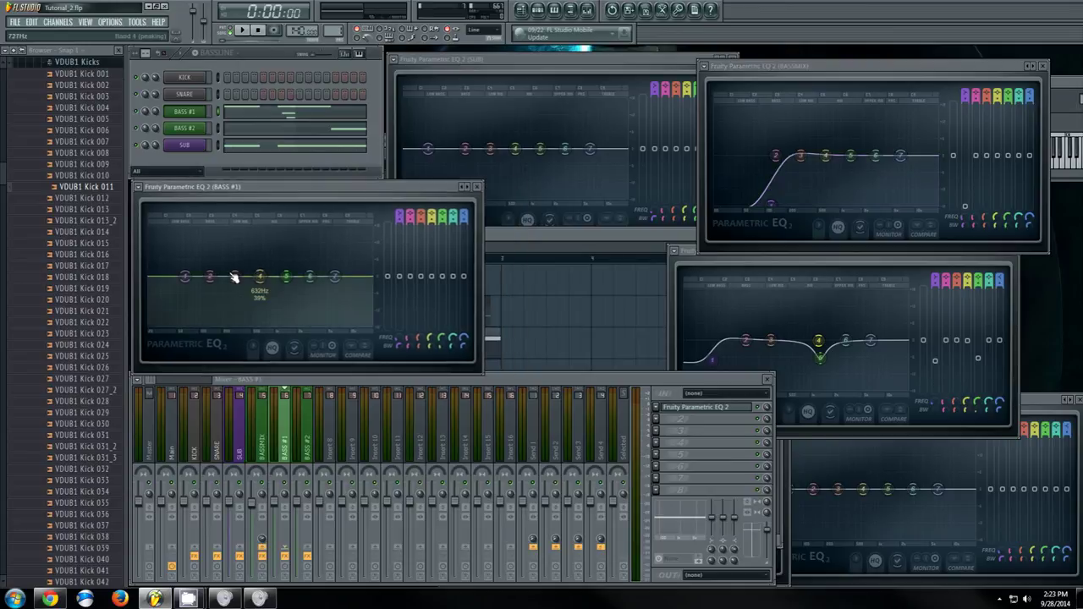
# Open the BASS #1 channel's Massive and stack the BASS #2 EQ window directly below the BASS #1 EQ.
pyautogui.click(295, 438)
pyautogui.click(197, 114)
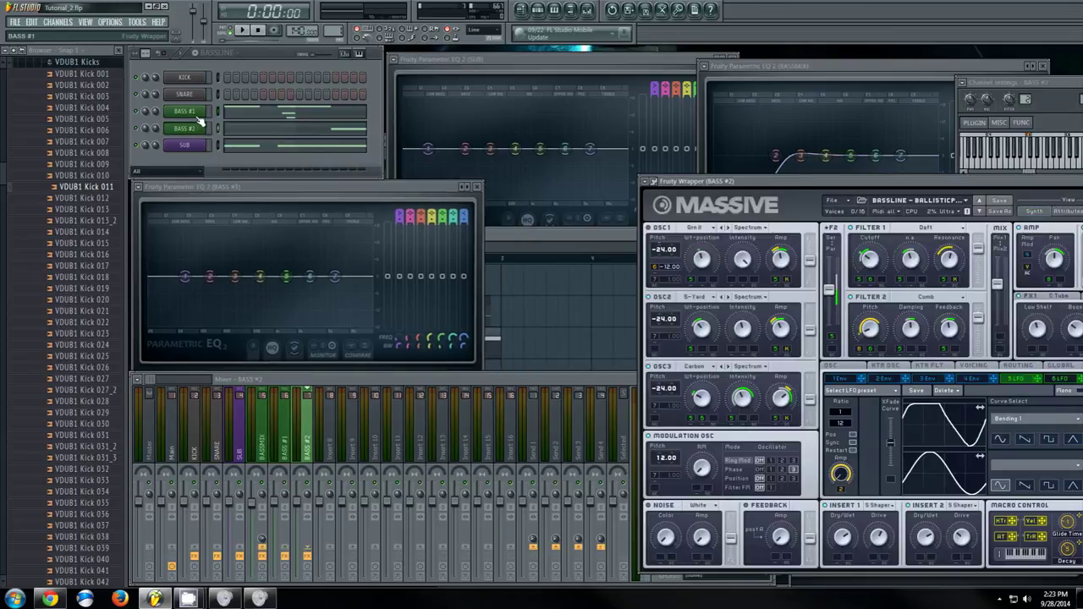
pyautogui.click(286, 423)
pyautogui.click(726, 410)
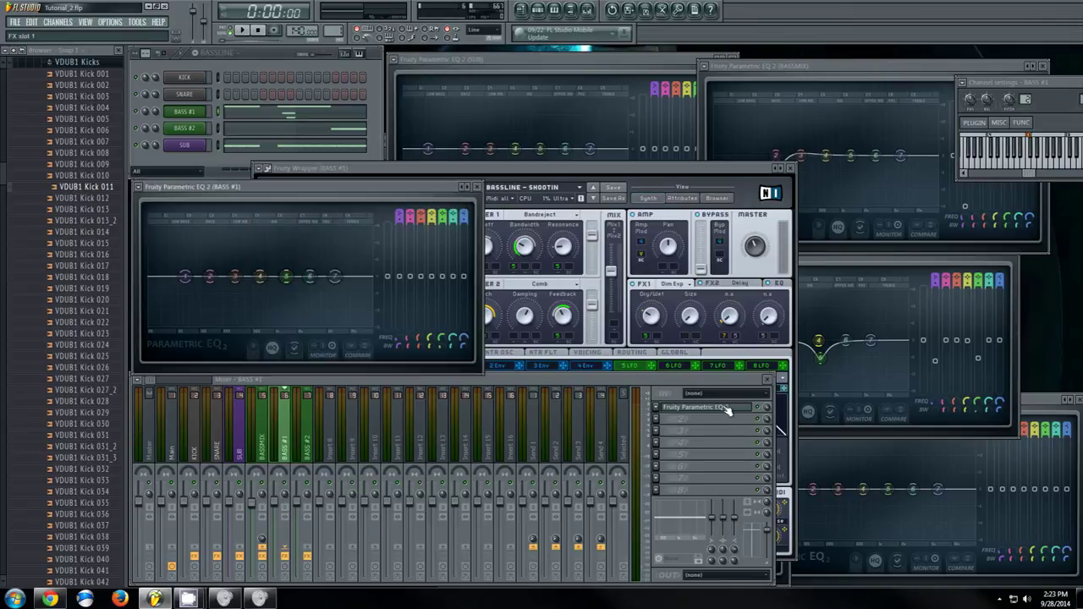
pyautogui.click(308, 430)
pyautogui.click(707, 413)
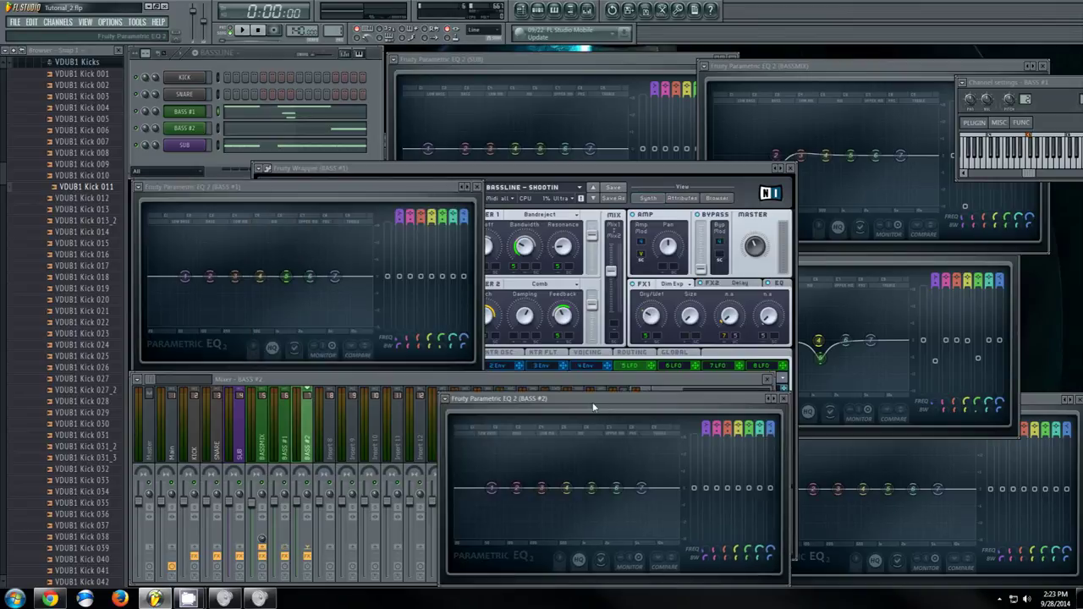
pyautogui.moveTo(585, 391); pyautogui.dragTo(286, 377)
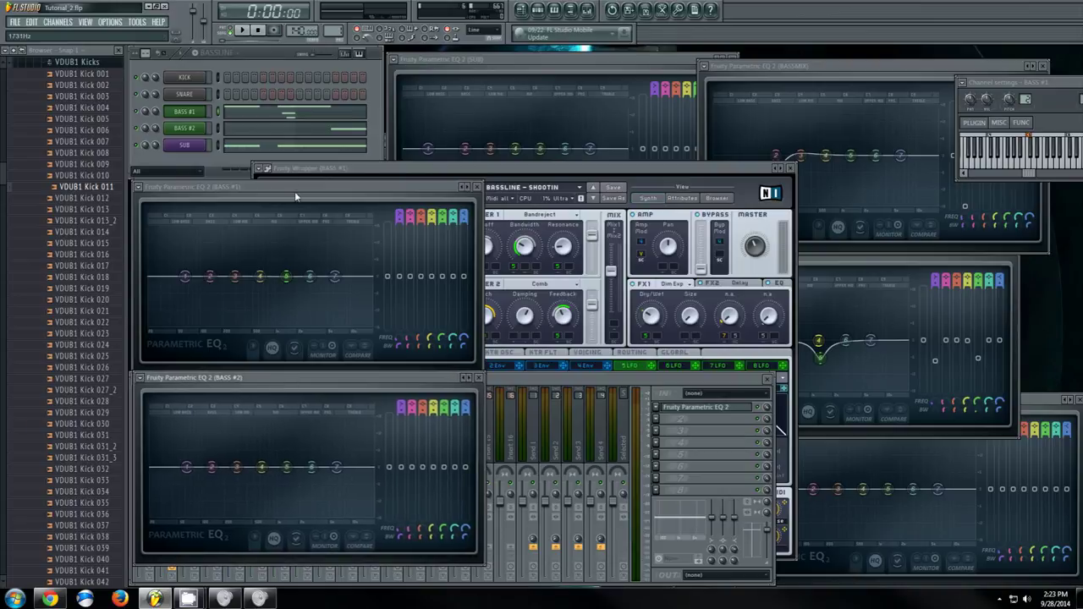
# Open the BASS #2 channel's Massive and lower band 1 on the BASS #2 and BASS #1 EQs to reduce their lows.
pyautogui.moveTo(287, 194); pyautogui.dragTo(289, 185)
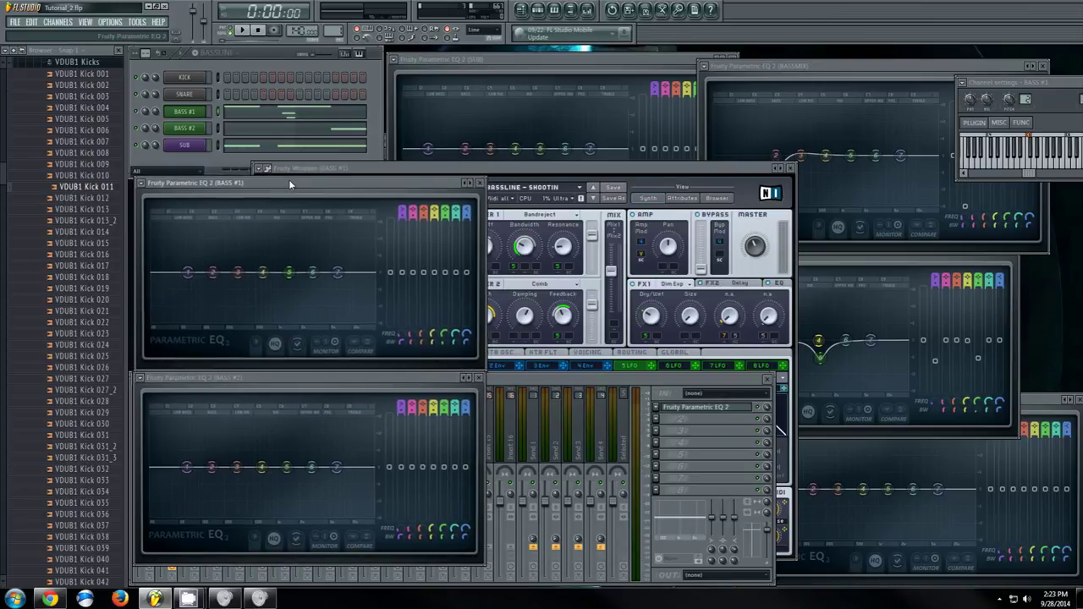
pyautogui.click(184, 128)
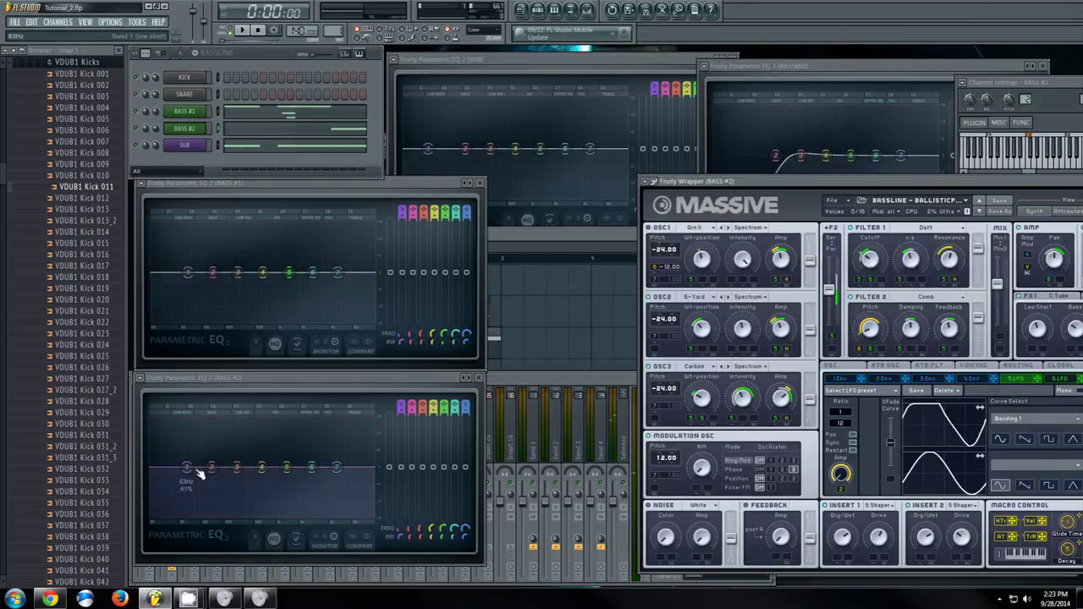
pyautogui.moveTo(193, 474); pyautogui.dragTo(204, 506)
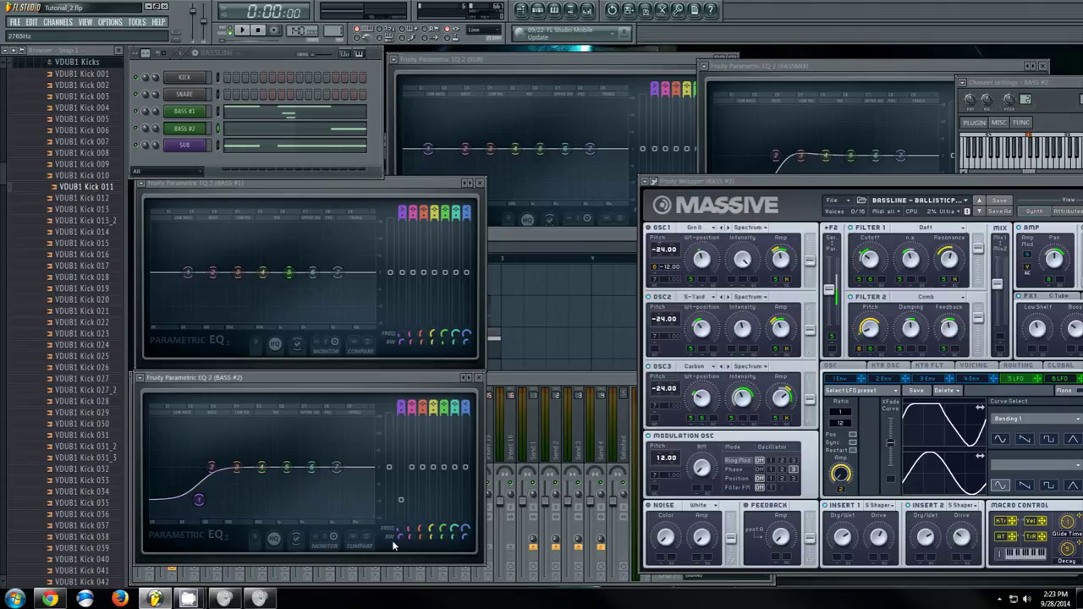
pyautogui.moveTo(188, 272); pyautogui.dragTo(199, 305)
# Reset band 1 on the BASSMIX EQ to remove its low cut.
pyautogui.moveTo(775, 154); pyautogui.dragTo(783, 207)
pyautogui.rightClick(776, 204)
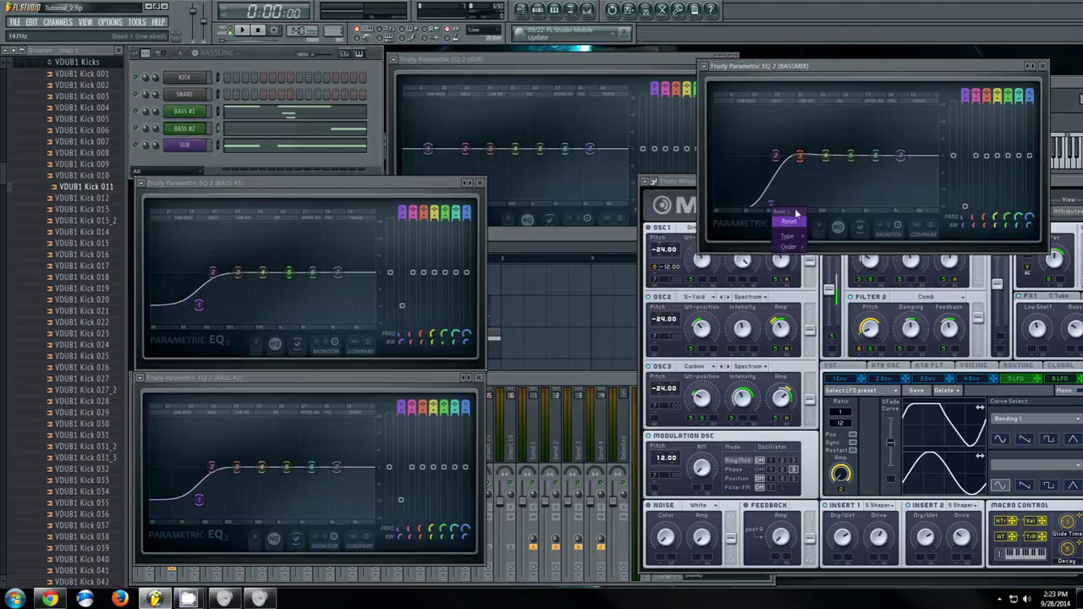
pyautogui.click(792, 219)
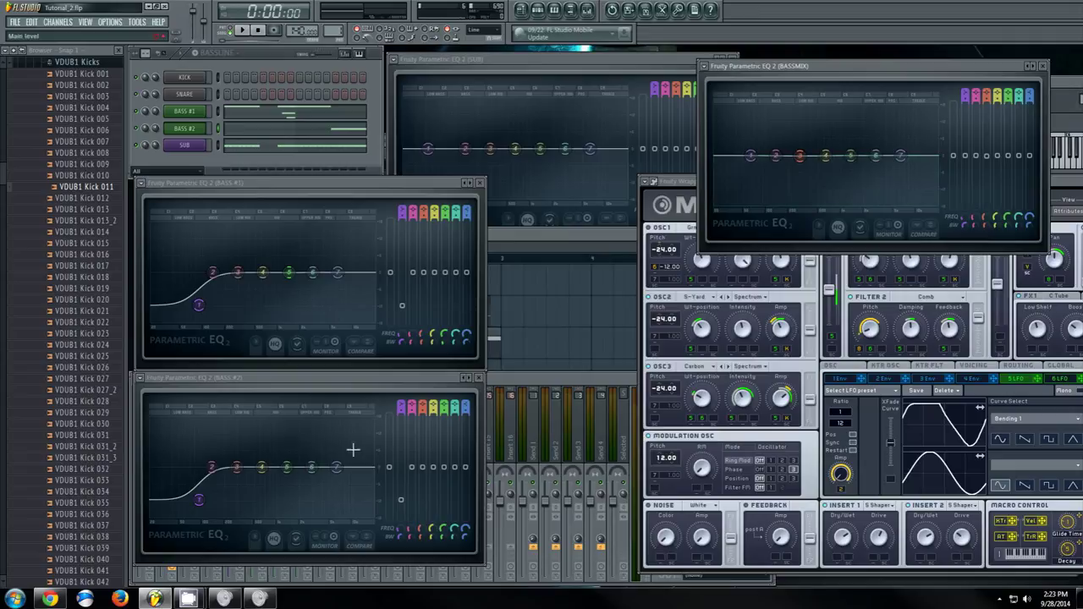
# Deepen the band 1 low cut on the BASS #2 EQ and carve small dips with bands 4 and 5, narrowing band 5.
pyautogui.moveTo(198, 499); pyautogui.dragTo(200, 537)
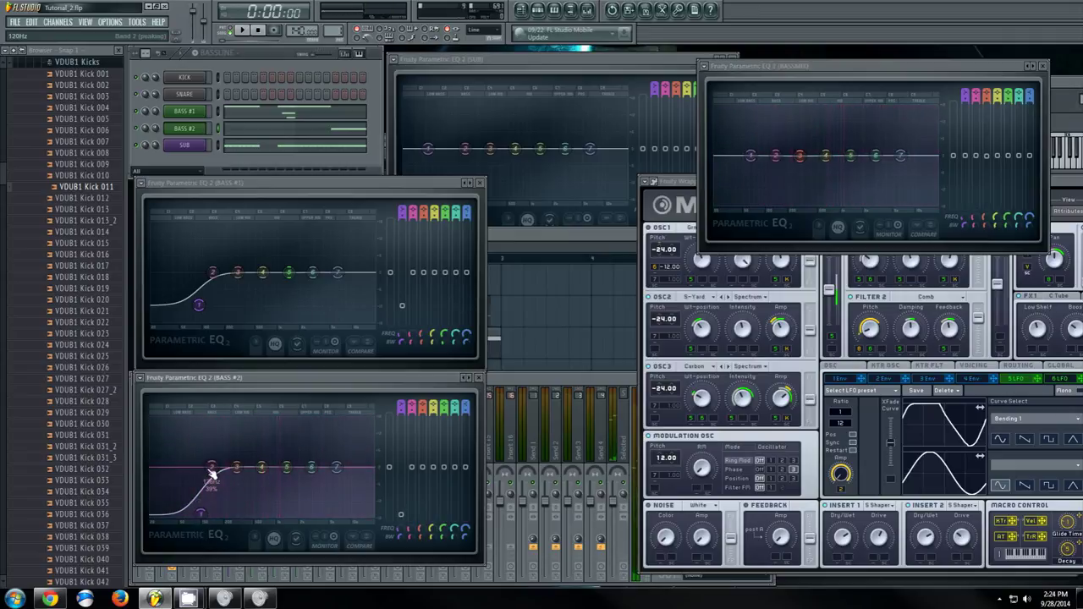
pyautogui.moveTo(262, 468); pyautogui.dragTo(262, 473)
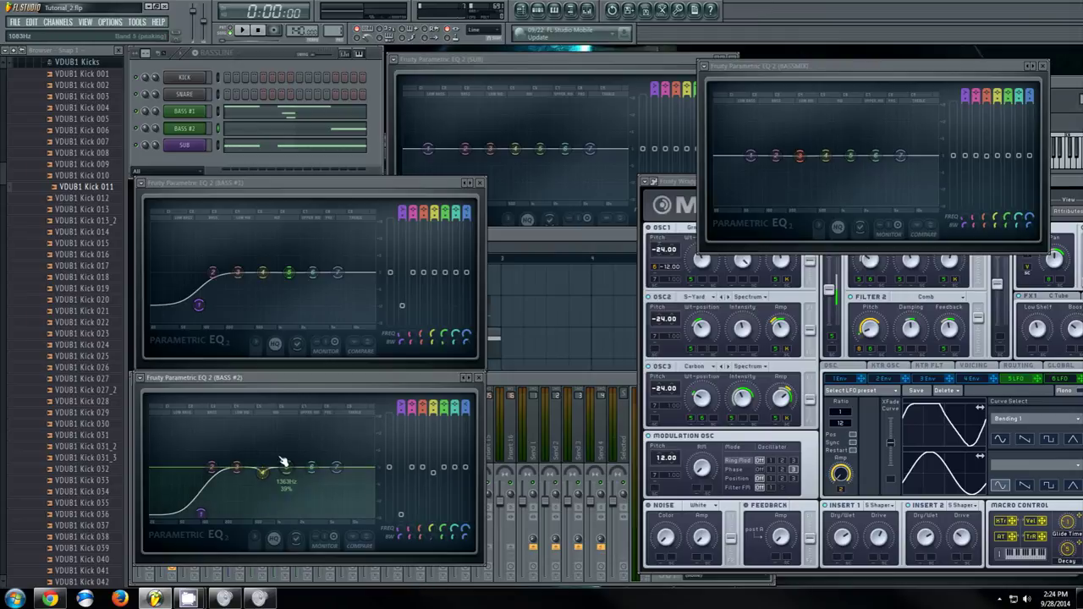
pyautogui.moveTo(287, 468); pyautogui.dragTo(286, 472)
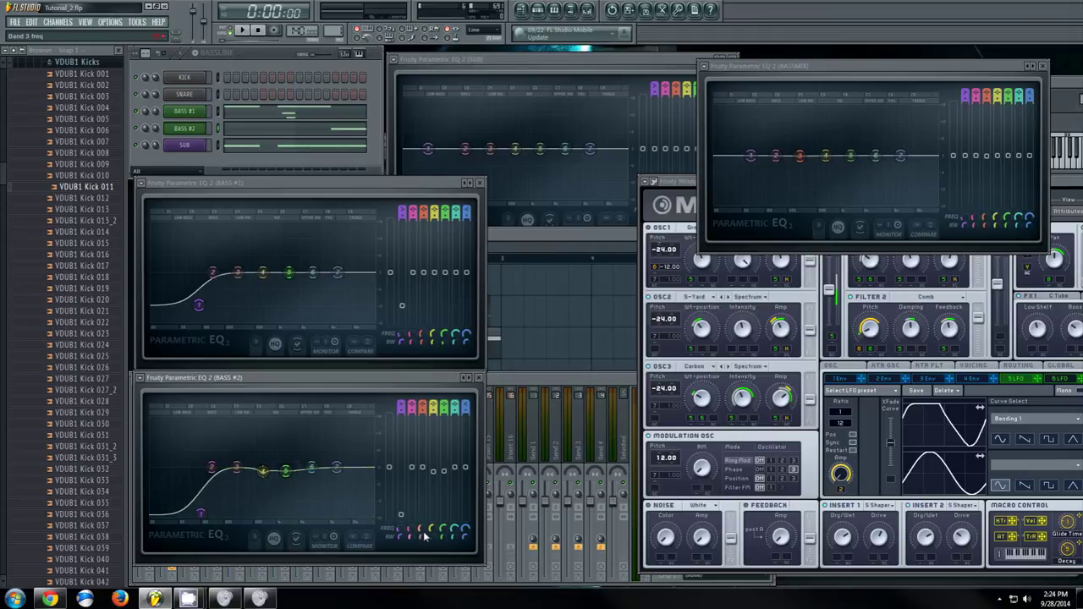
pyautogui.moveTo(442, 535)
pyautogui.mouseDown()
pyautogui.moveTo(439, 37)
pyautogui.moveTo(442, 539)
pyautogui.mouseUp()
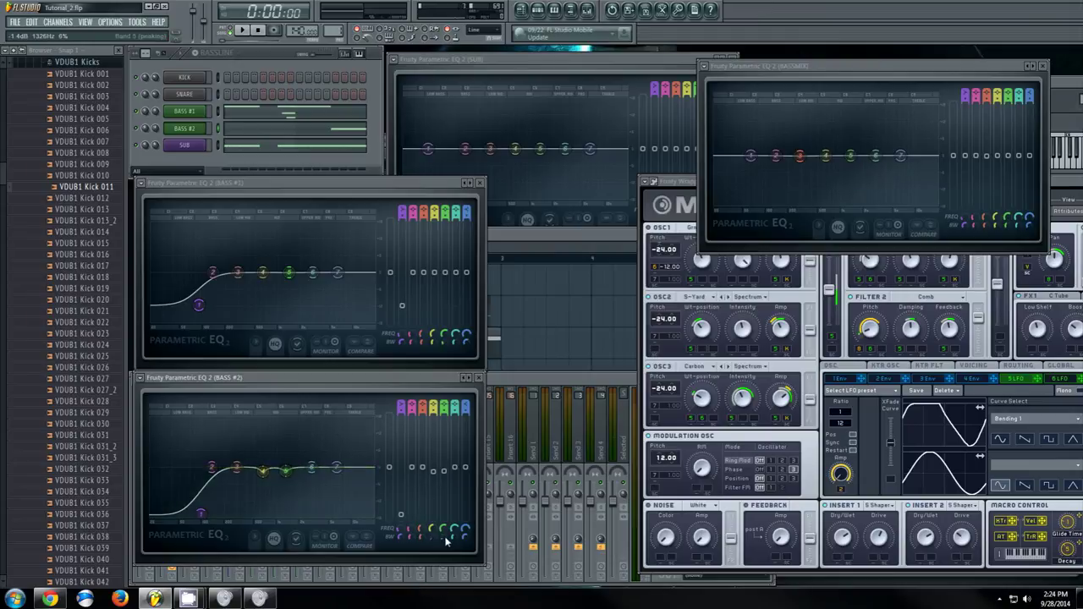
pyautogui.moveTo(444, 484); pyautogui.dragTo(443, 477)
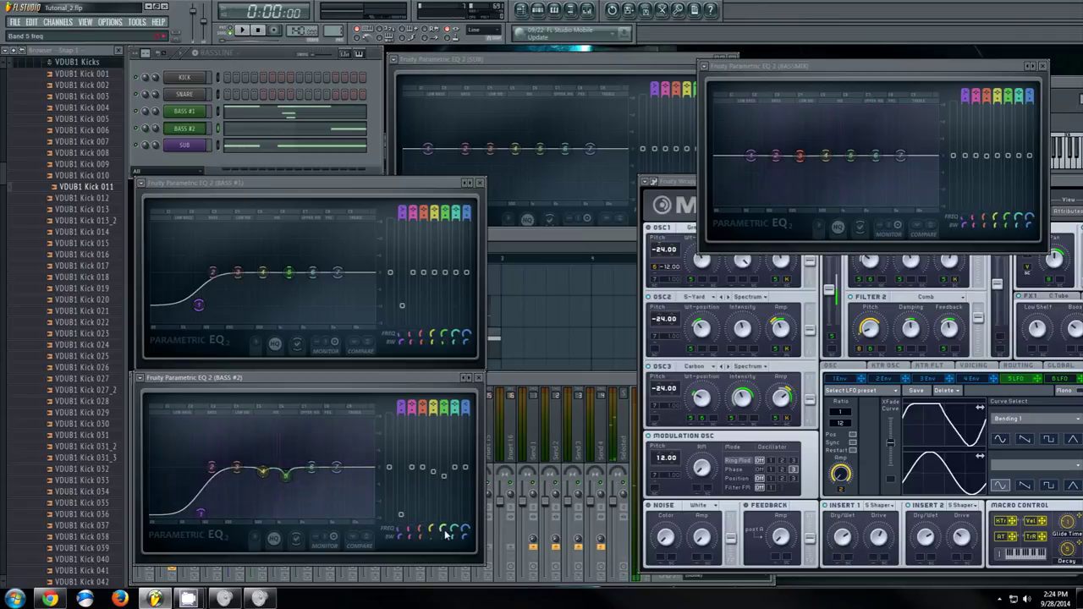
pyautogui.moveTo(444, 529); pyautogui.dragTo(445, 537)
# Carve a band 6 dip narrowed to 6% width on the BASS #2 EQ and play the bass to check it.
pyautogui.moveTo(313, 471); pyautogui.dragTo(314, 478)
pyautogui.moveTo(456, 538); pyautogui.dragTo(453, 548)
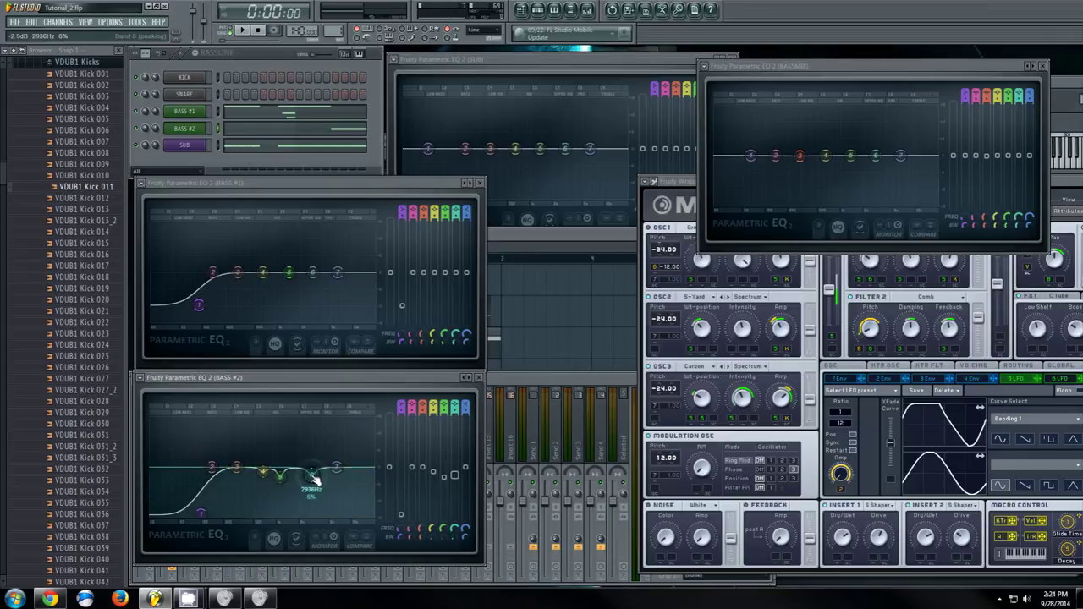
pyautogui.moveTo(295, 382)
pyautogui.mouseDown()
pyautogui.moveTo(305, 386)
pyautogui.moveTo(295, 382)
pyautogui.mouseUp()
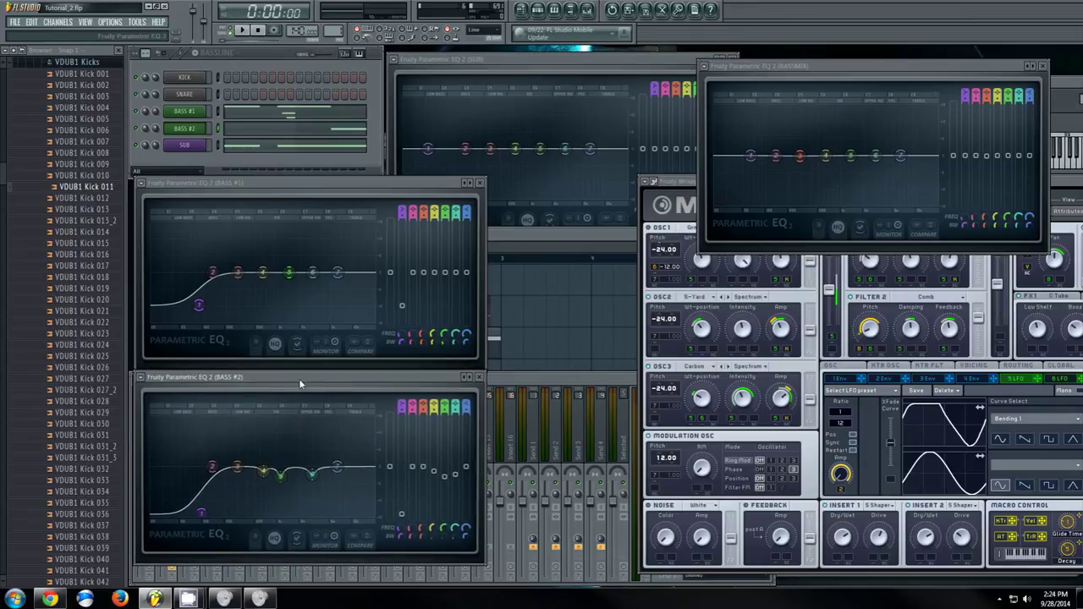
pyautogui.press('space')
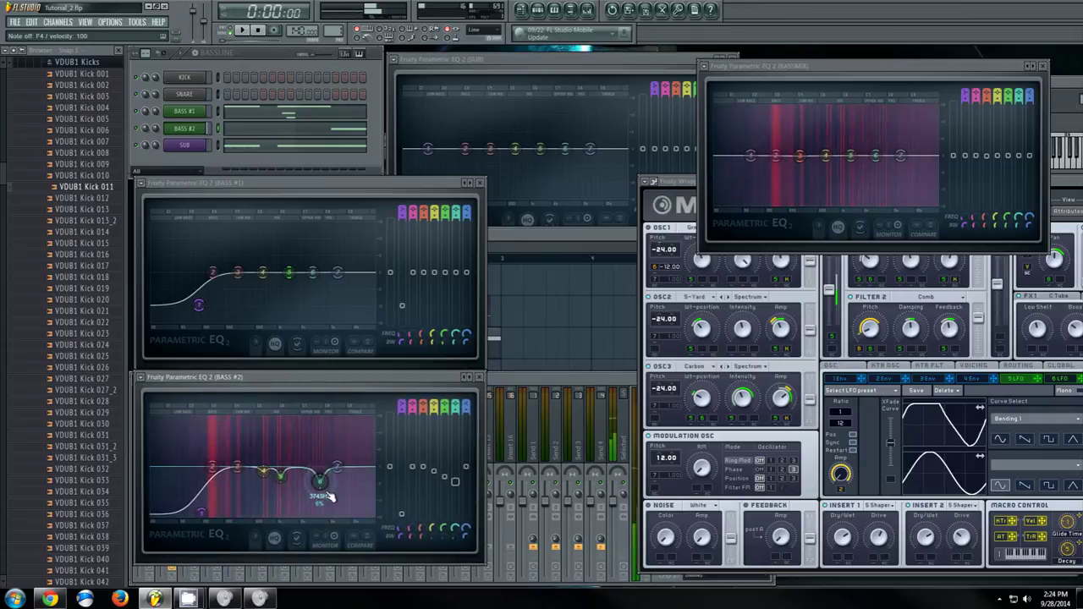
# On the BASS #2 EQ, lower band 3 slightly, set the band 1 low cut to about 113 Hz at -18 dB, and shift band 2 to about 129 Hz.
pyautogui.moveTo(264, 474); pyautogui.dragTo(229, 472)
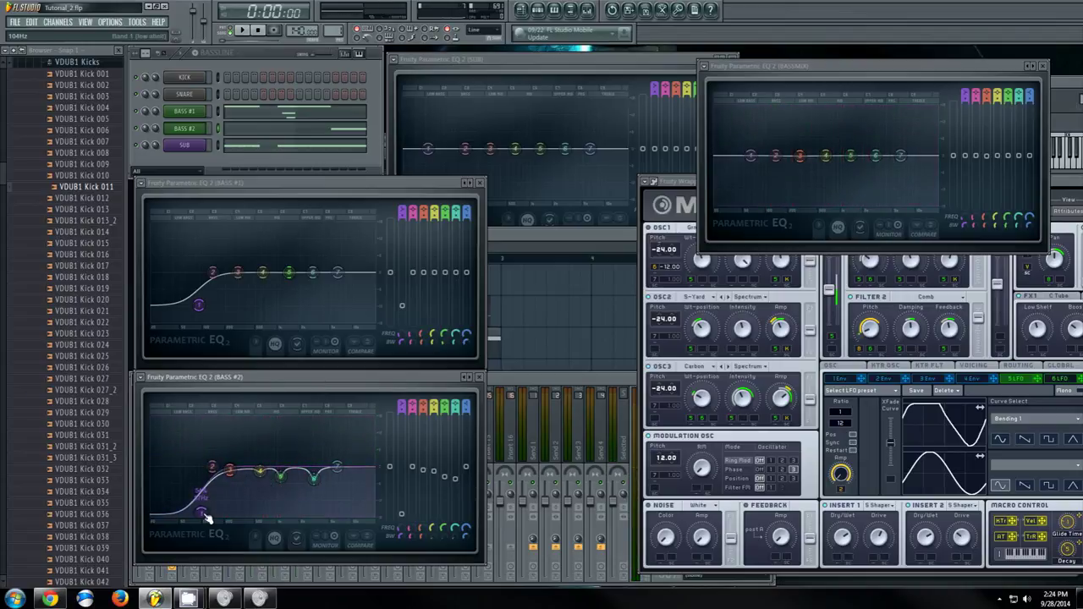
pyautogui.moveTo(206, 513); pyautogui.dragTo(212, 527)
pyautogui.moveTo(400, 535); pyautogui.dragTo(395, 563)
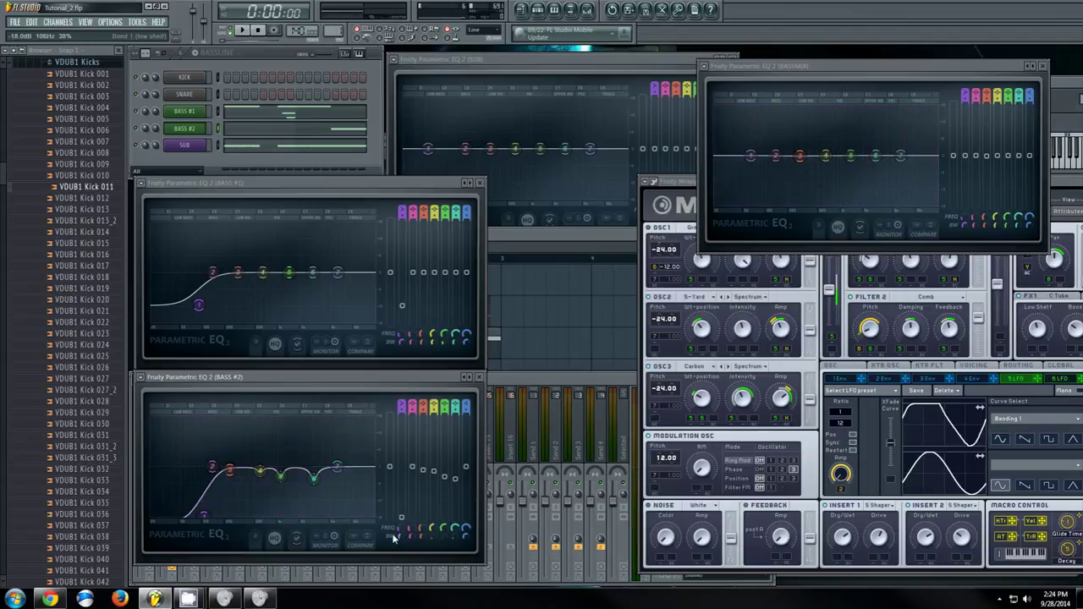
pyautogui.moveTo(202, 517)
pyautogui.mouseDown()
pyautogui.moveTo(212, 506)
pyautogui.moveTo(207, 517)
pyautogui.mouseUp()
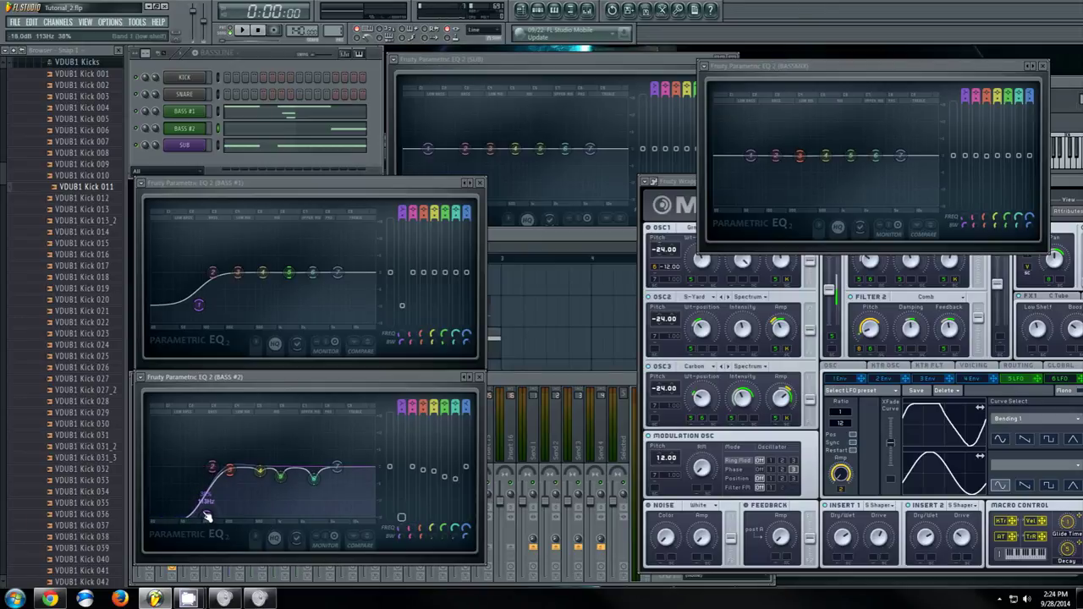
pyautogui.moveTo(215, 469); pyautogui.dragTo(210, 468)
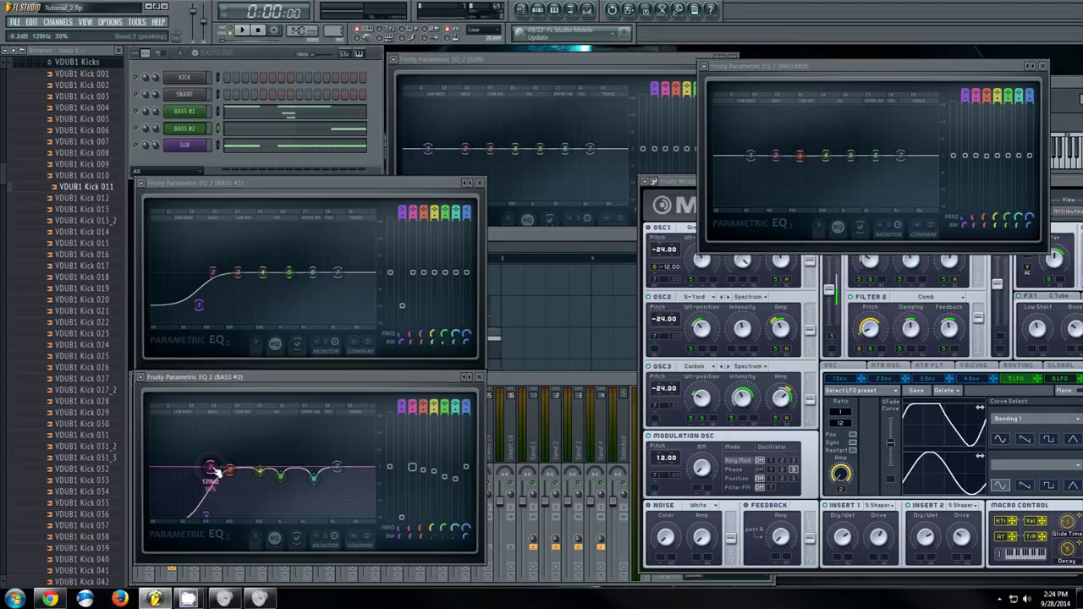
# Lower band 1 slightly further on the BASS #1 EQ.
pyautogui.moveTo(204, 308); pyautogui.dragTo(201, 312)
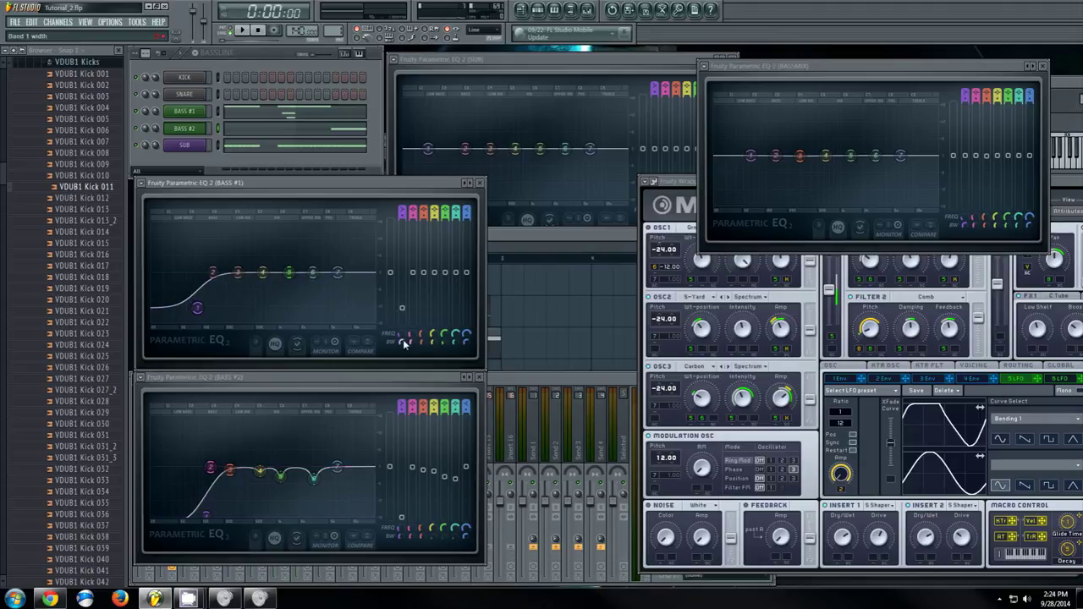